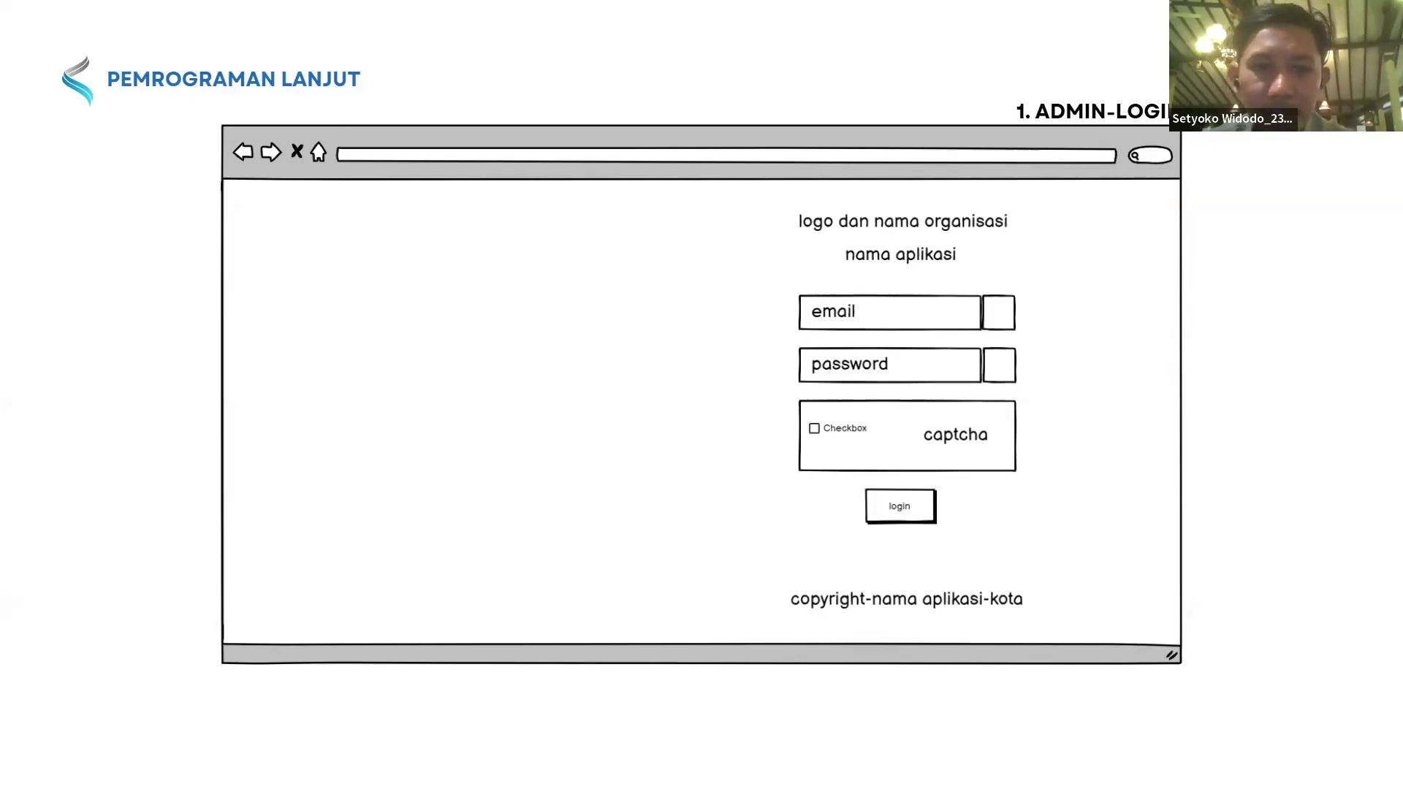
key(Right)
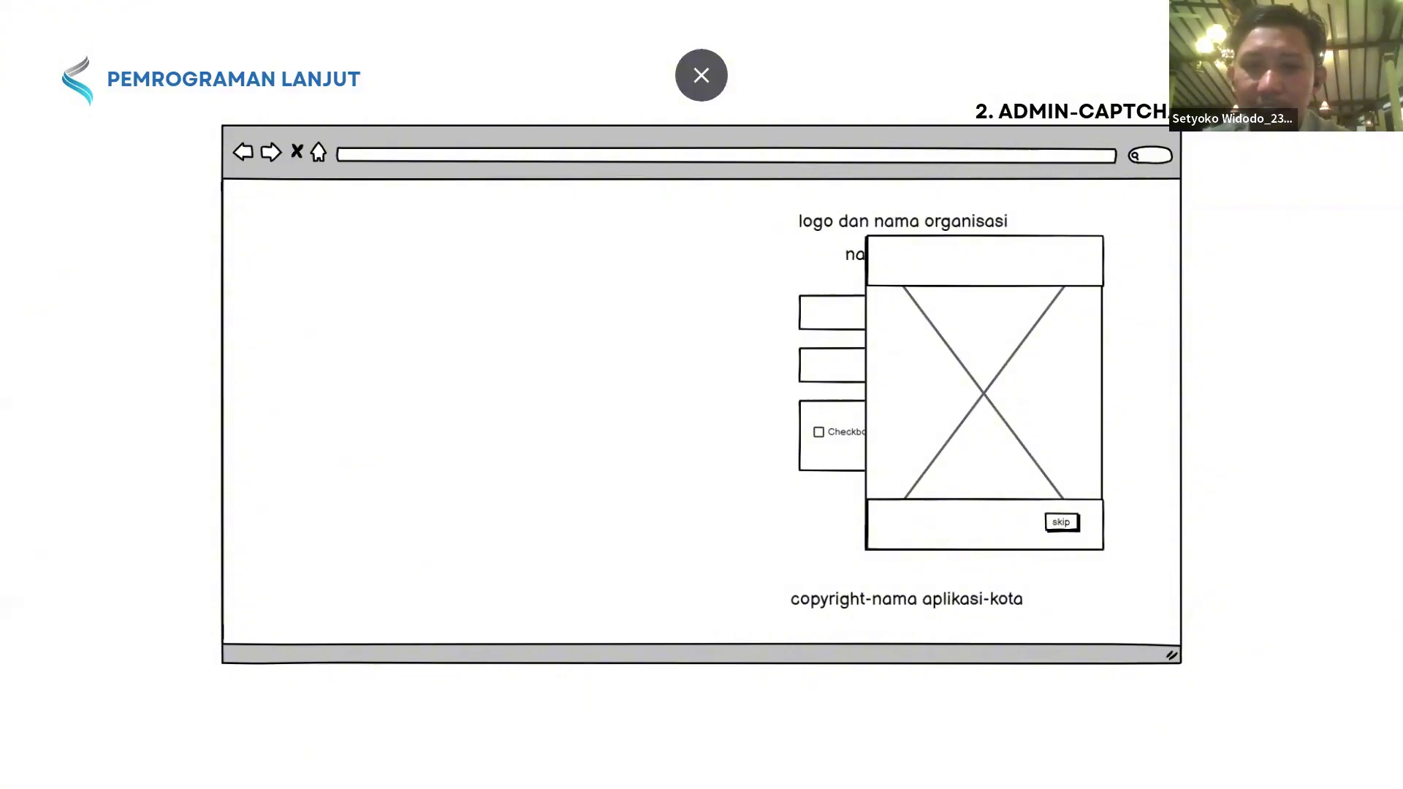
key(Right)
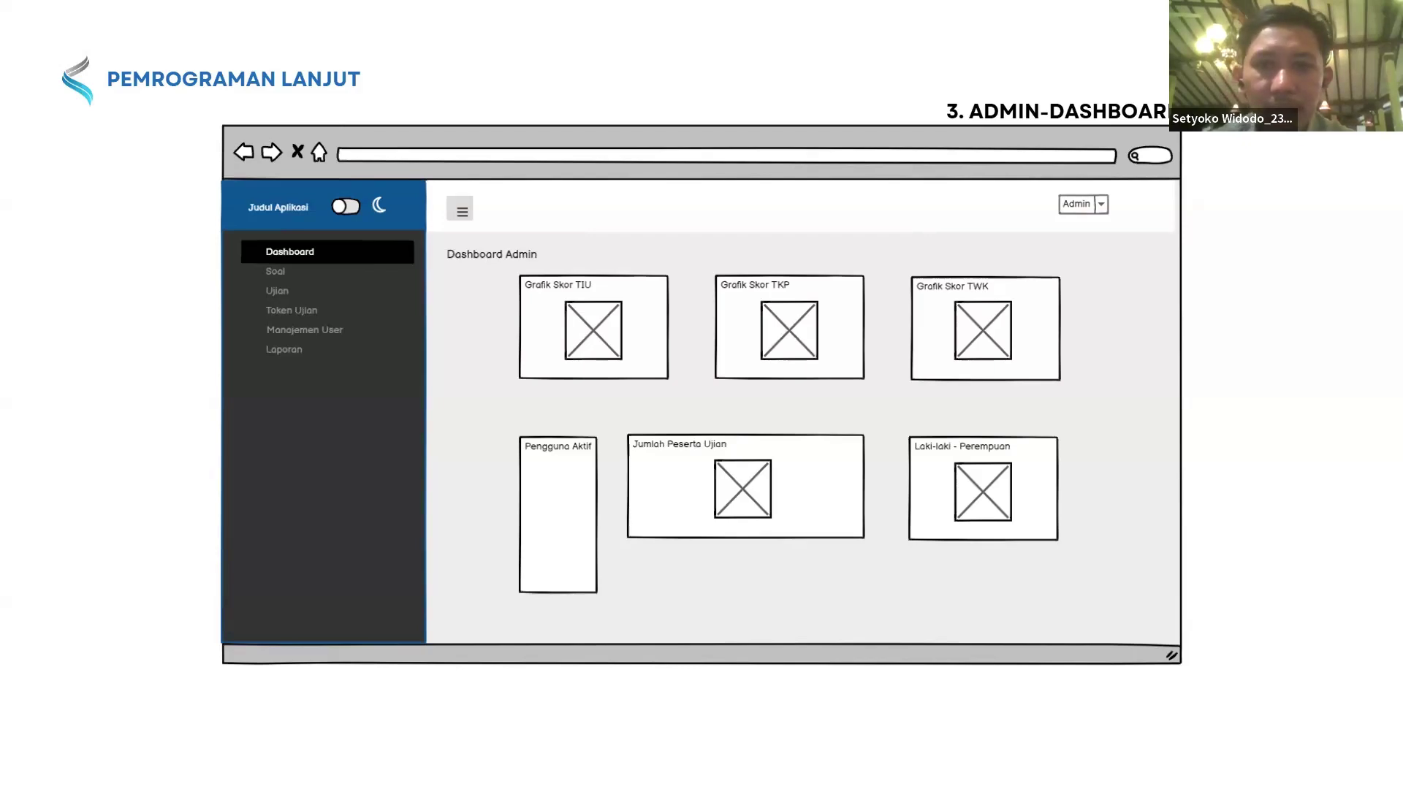
key(Right)
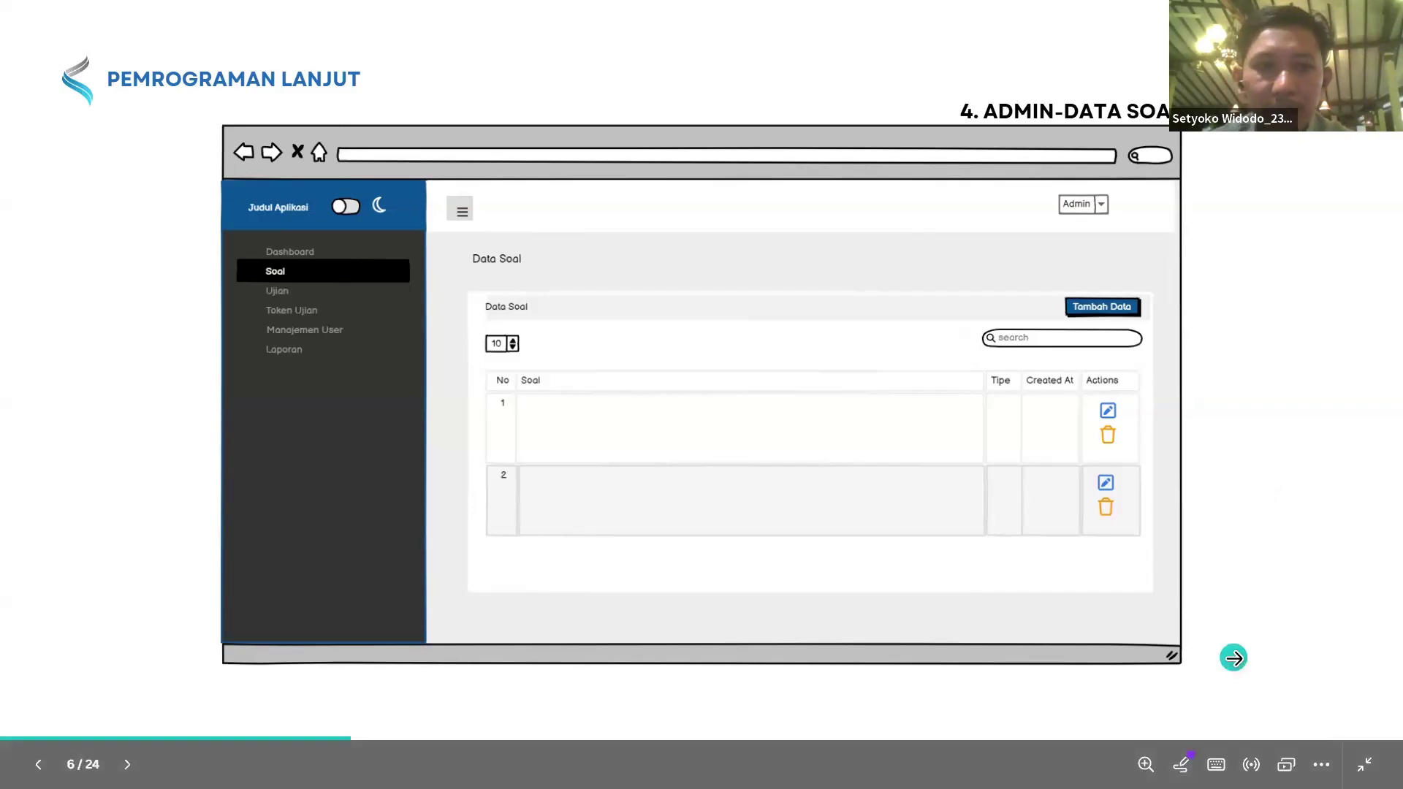
click(1233, 658)
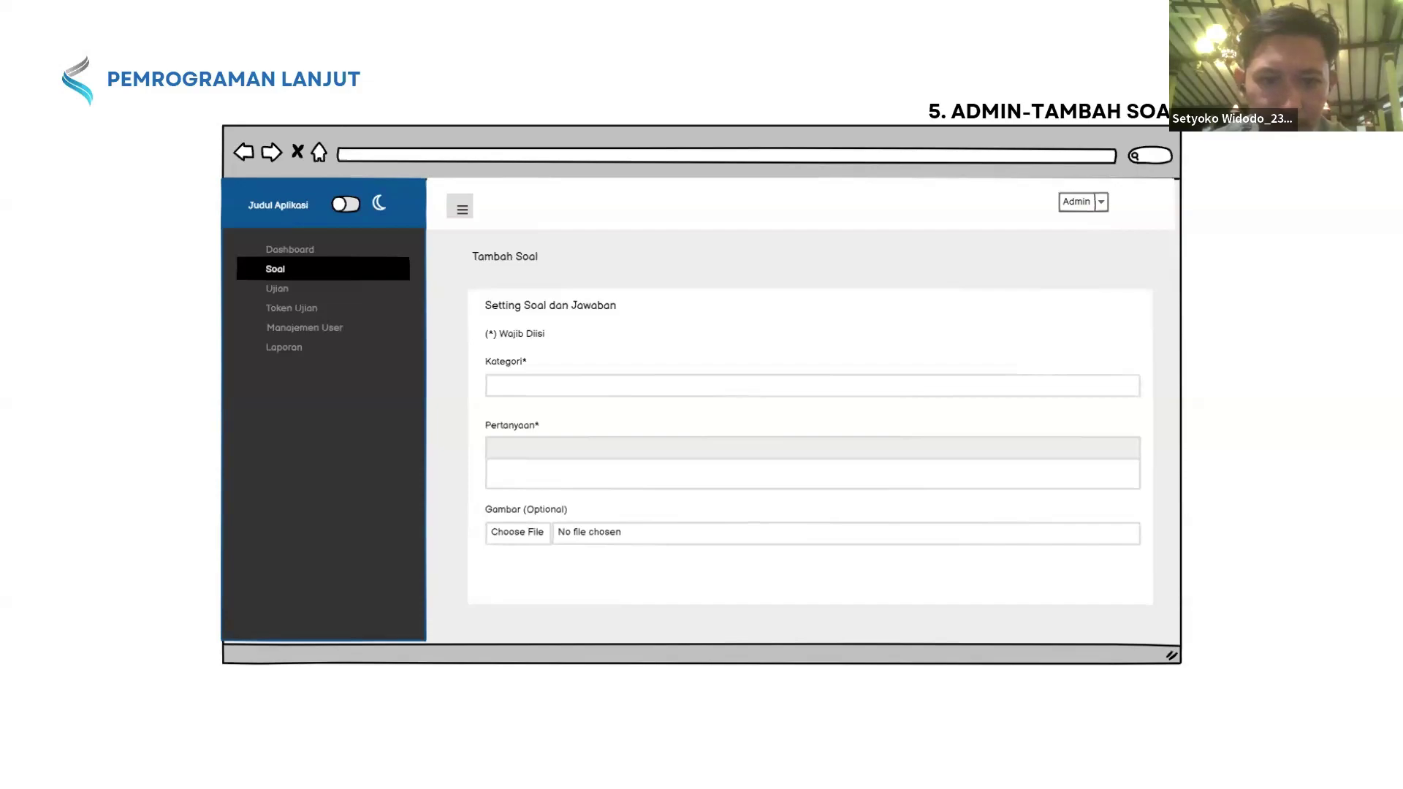
click(1146, 458)
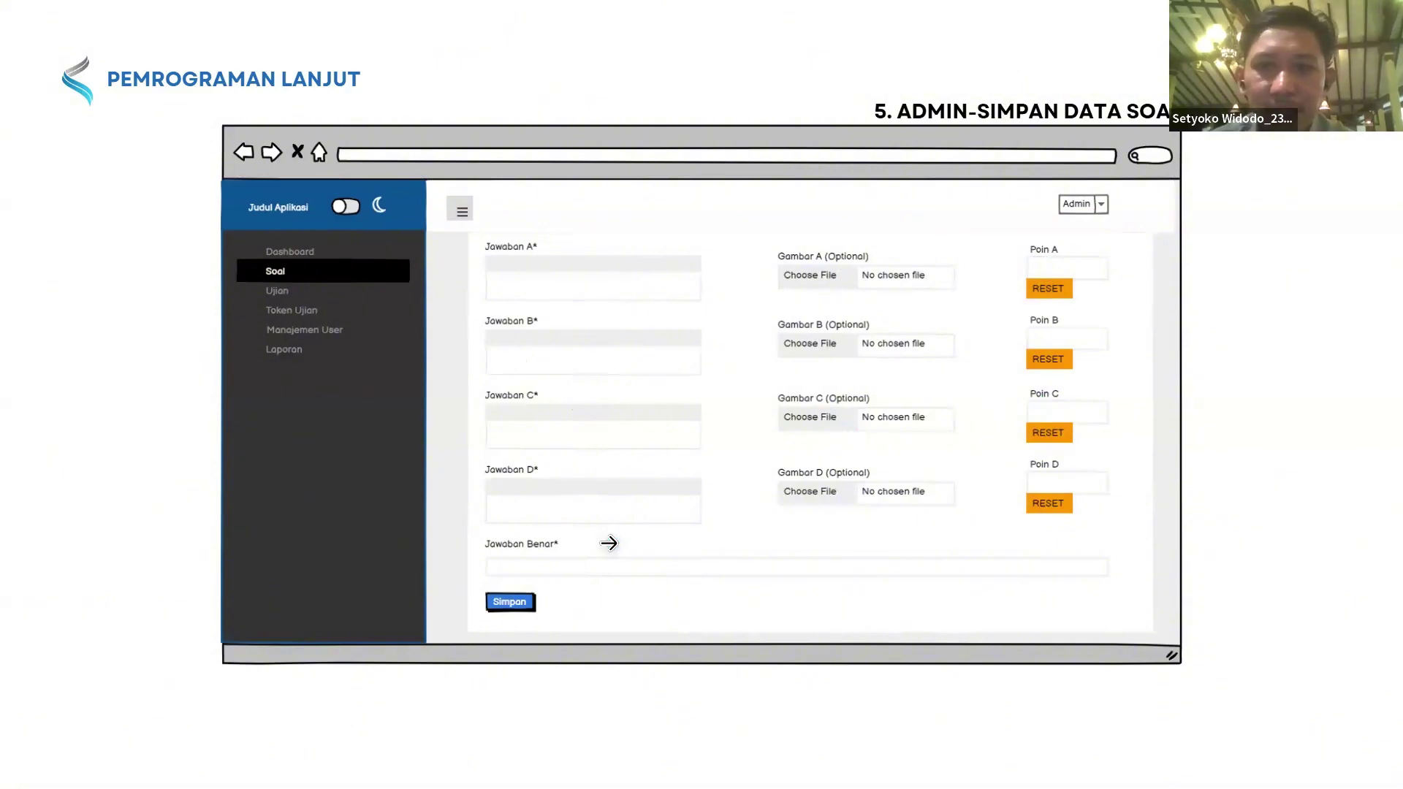
key(Right)
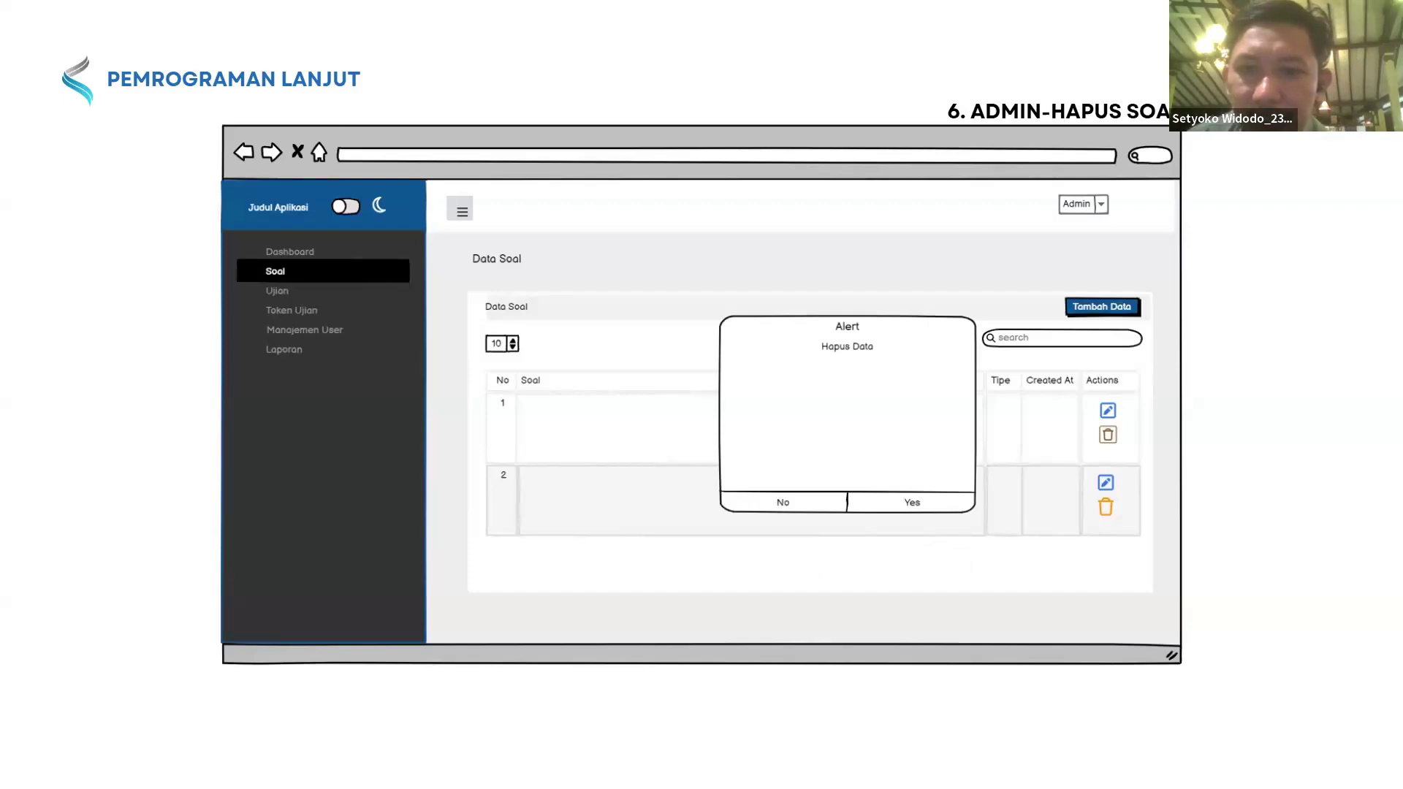
key(Right)
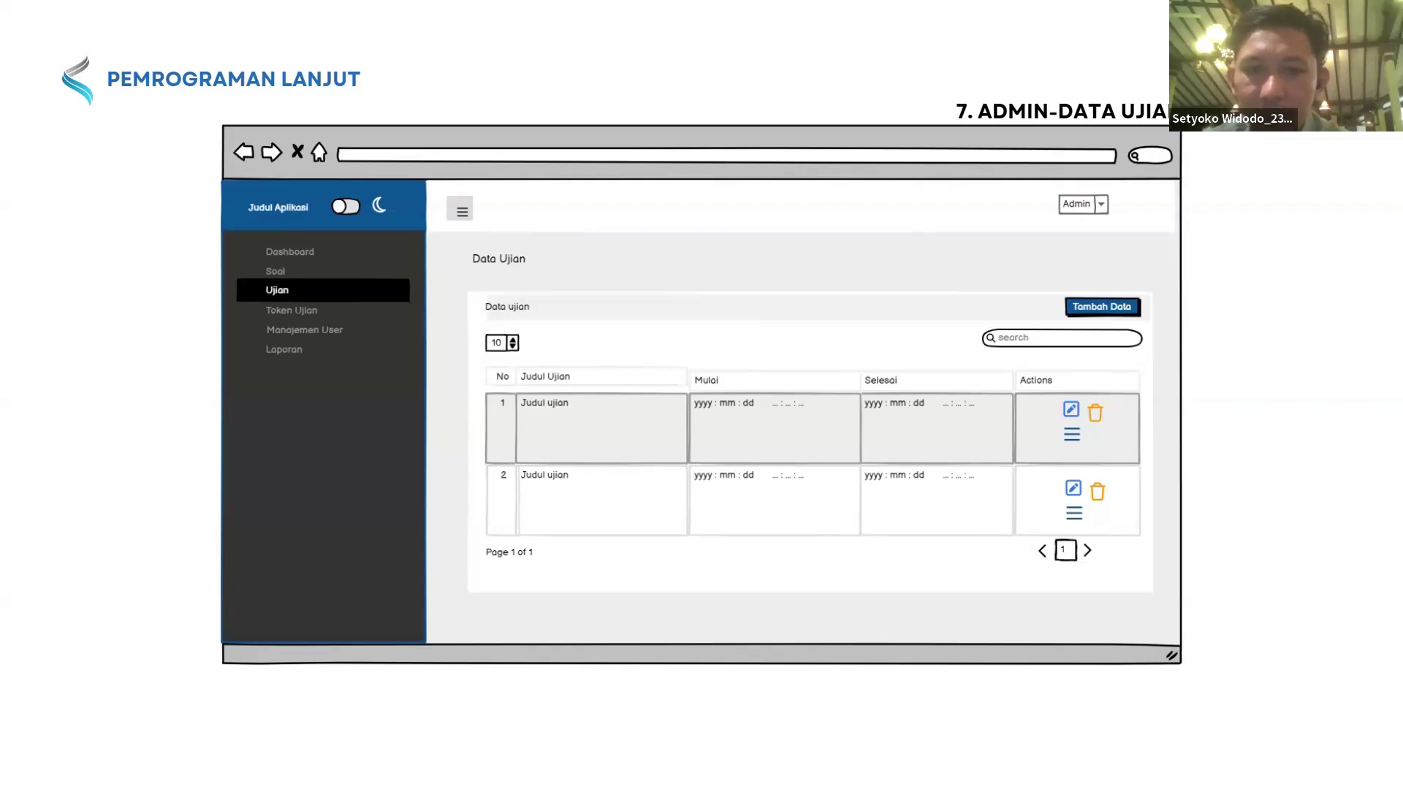
key(Right)
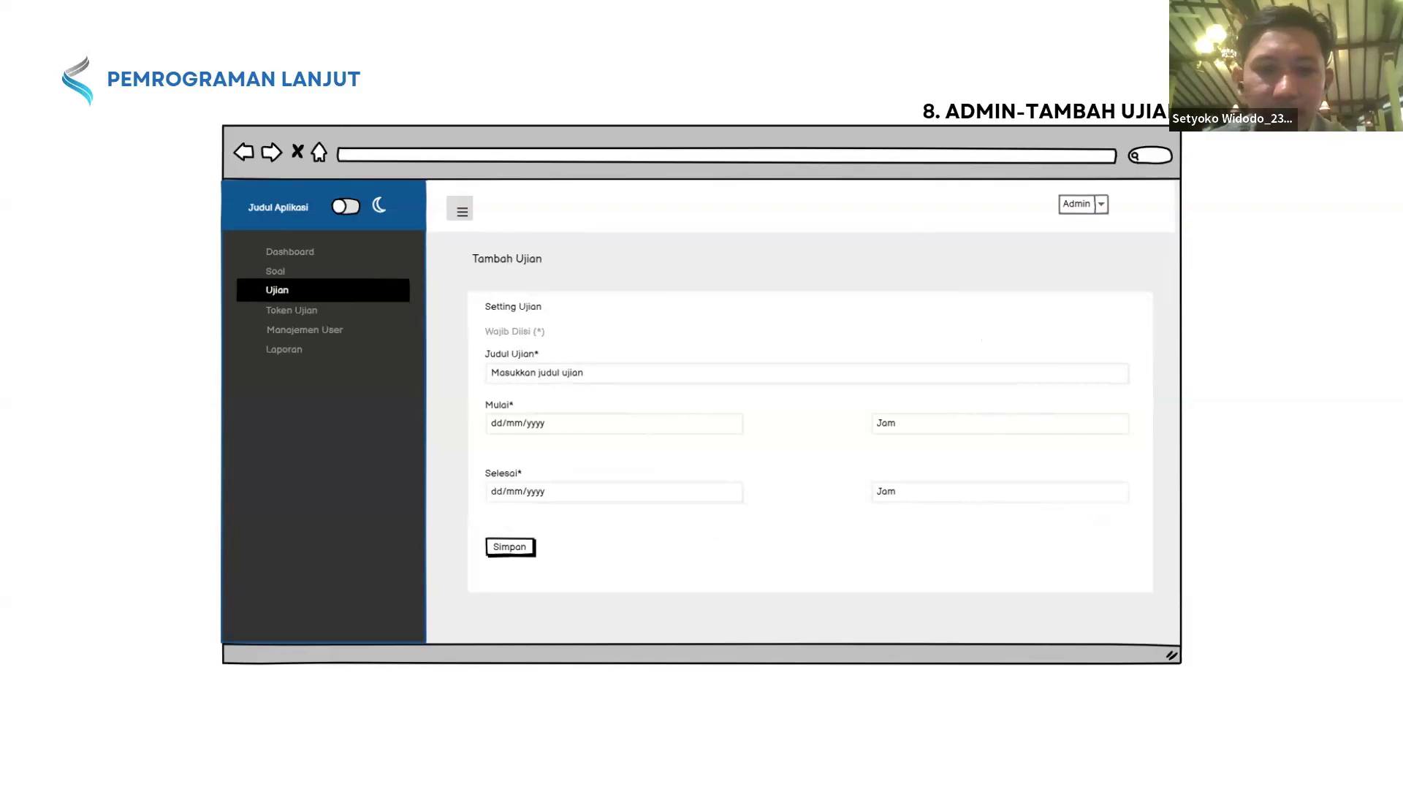
key(Right)
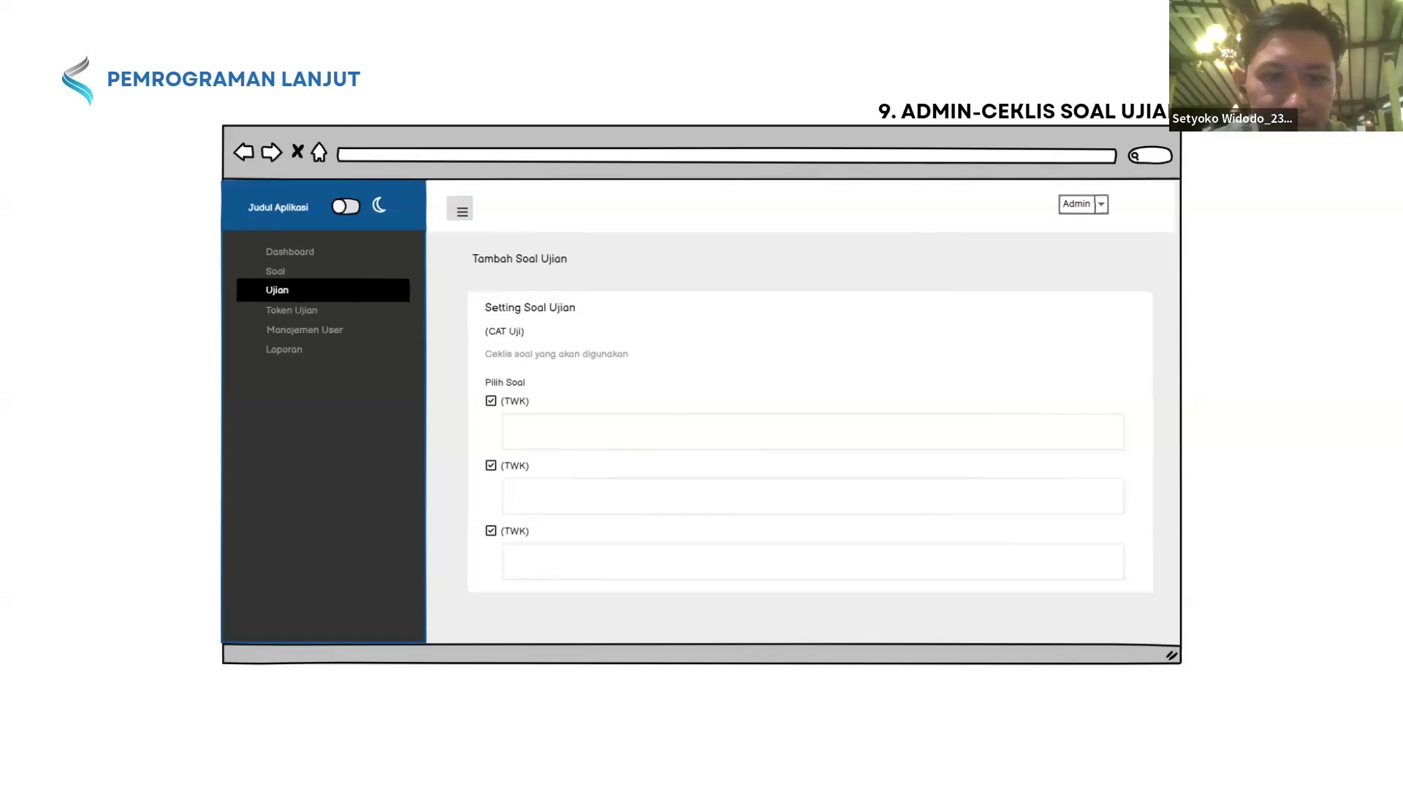
key(Right)
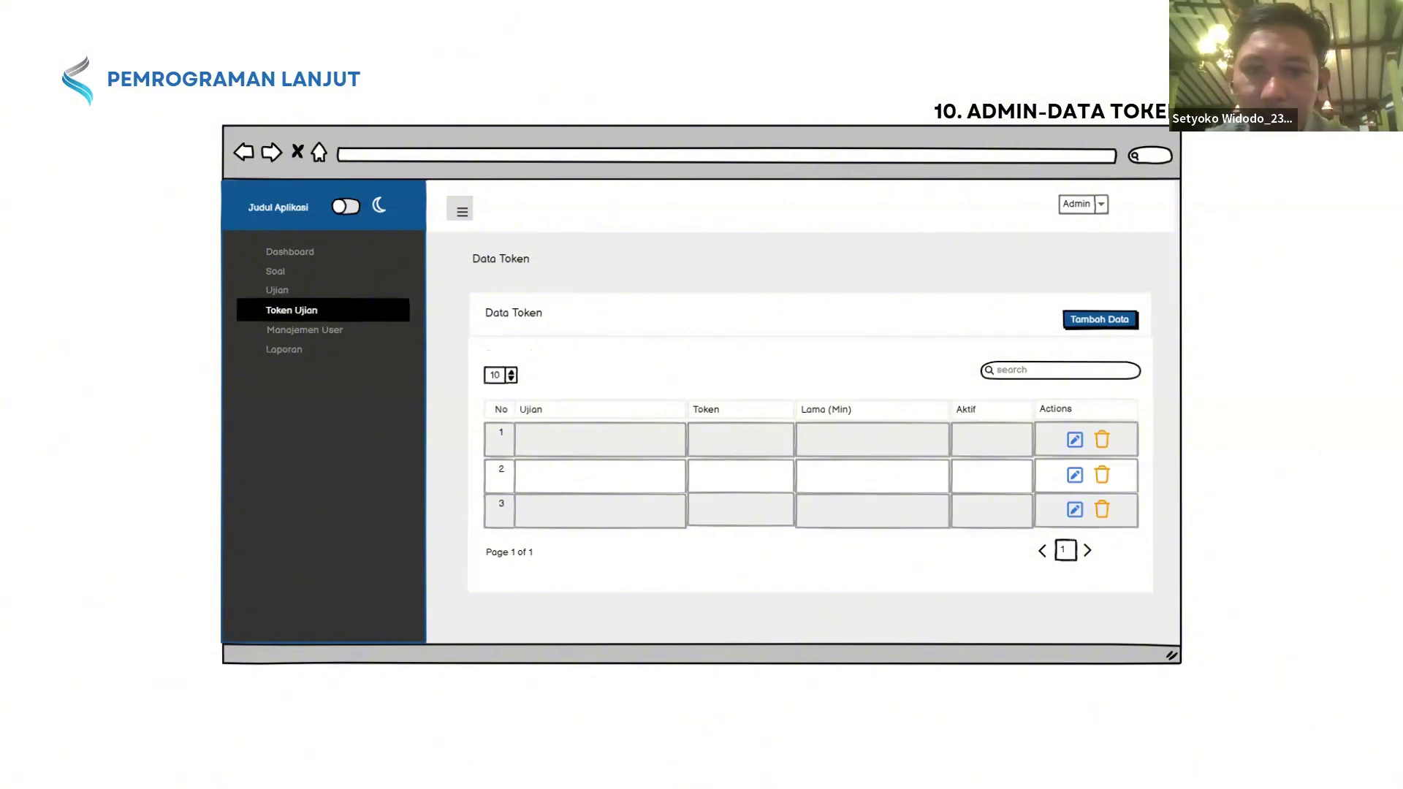
key(Right)
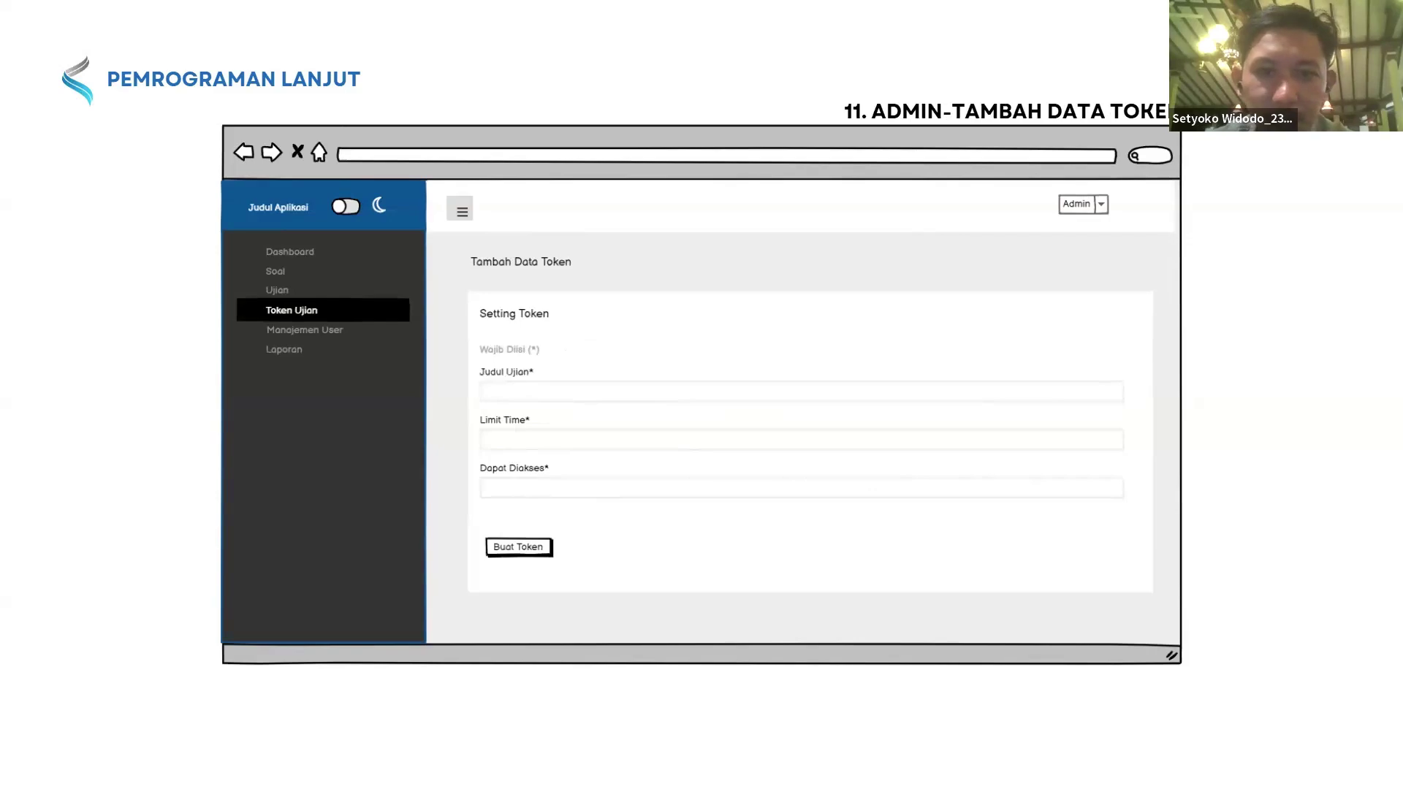
key(Right)
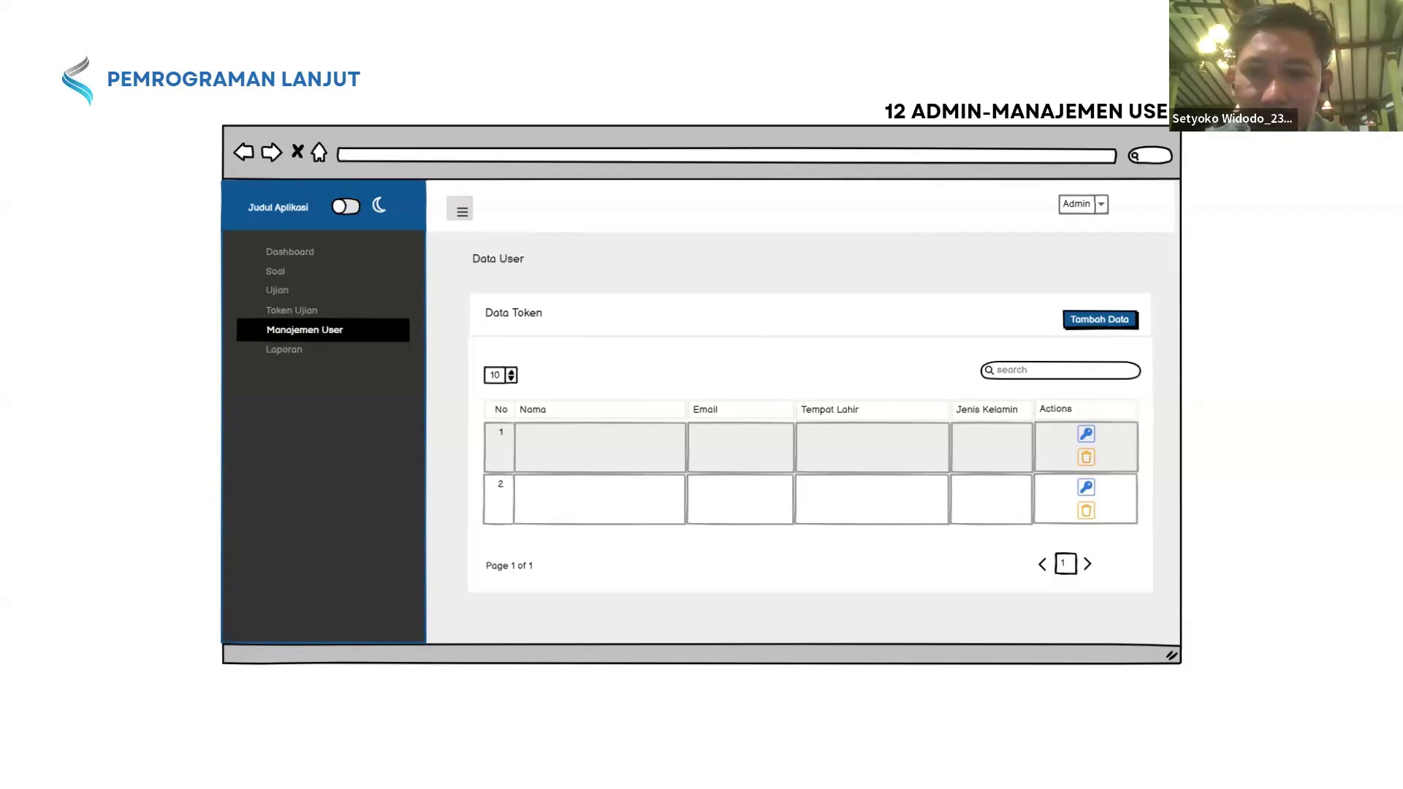
key(Right)
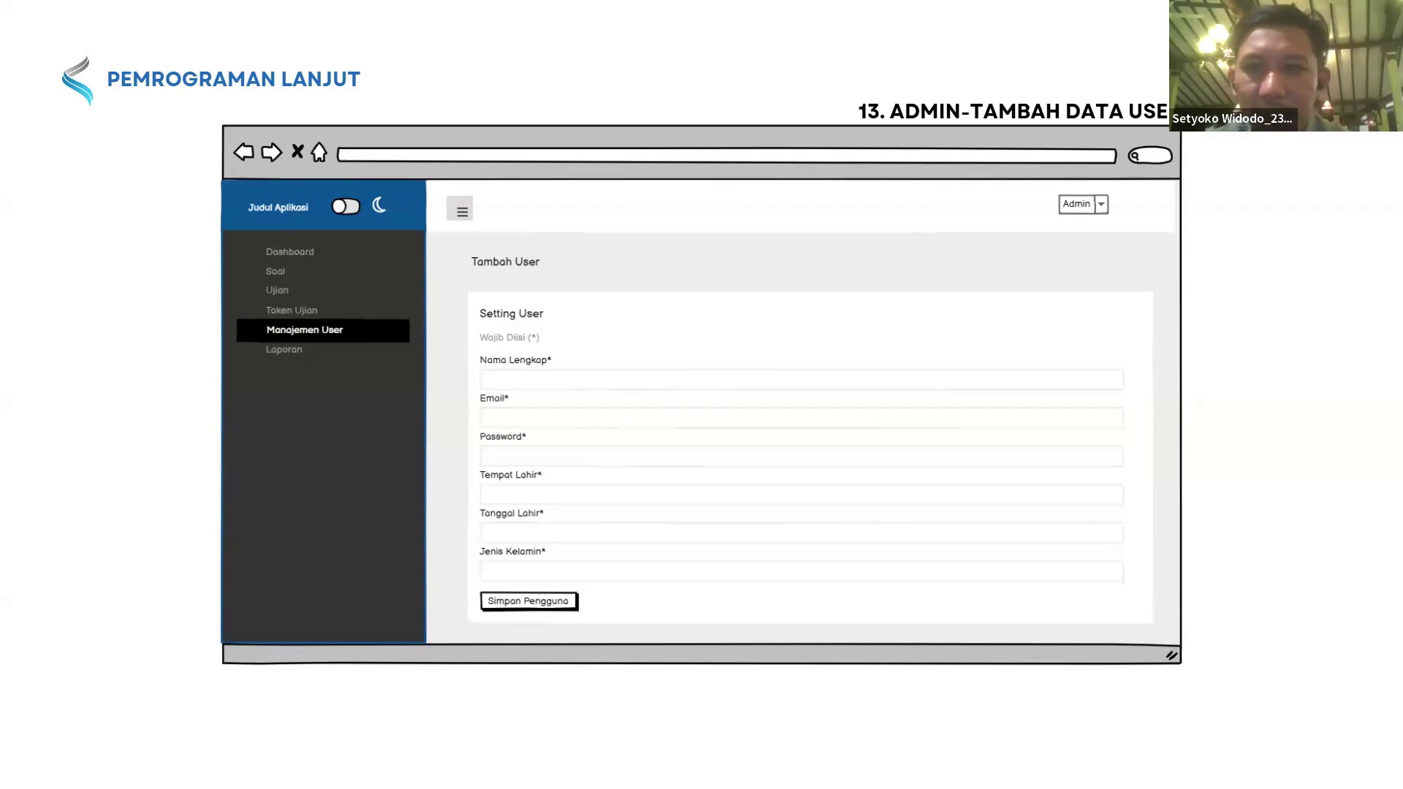
key(Right)
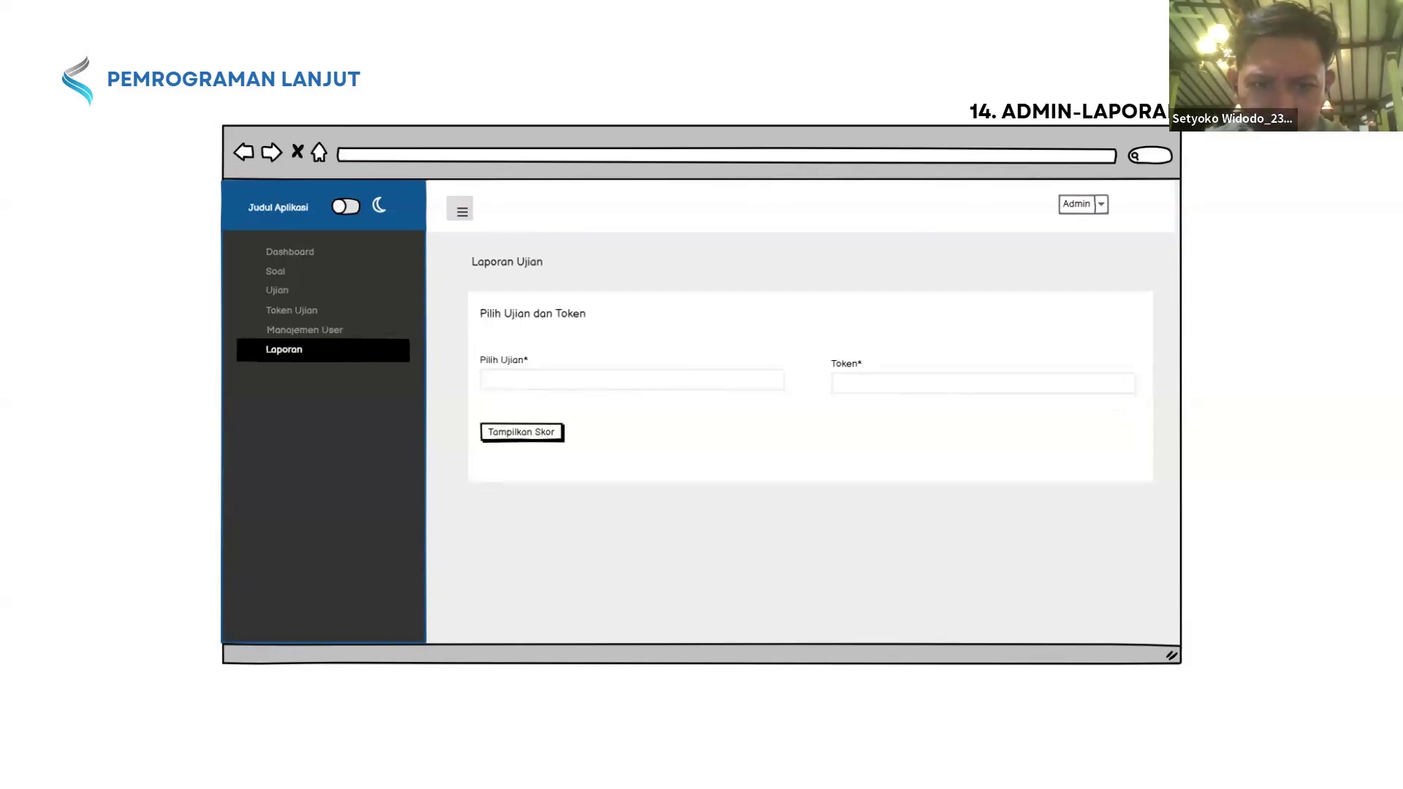
key(Right)
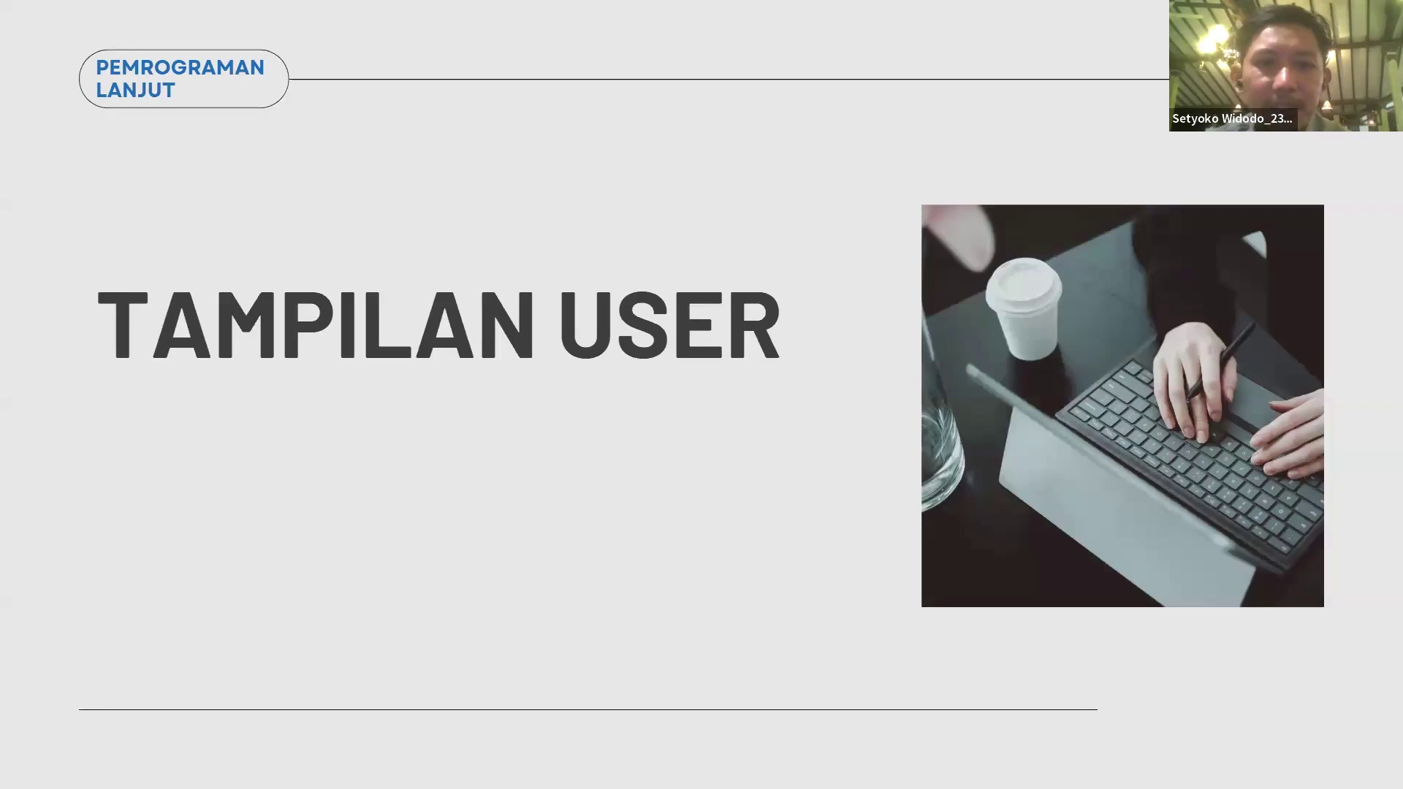
key(Right)
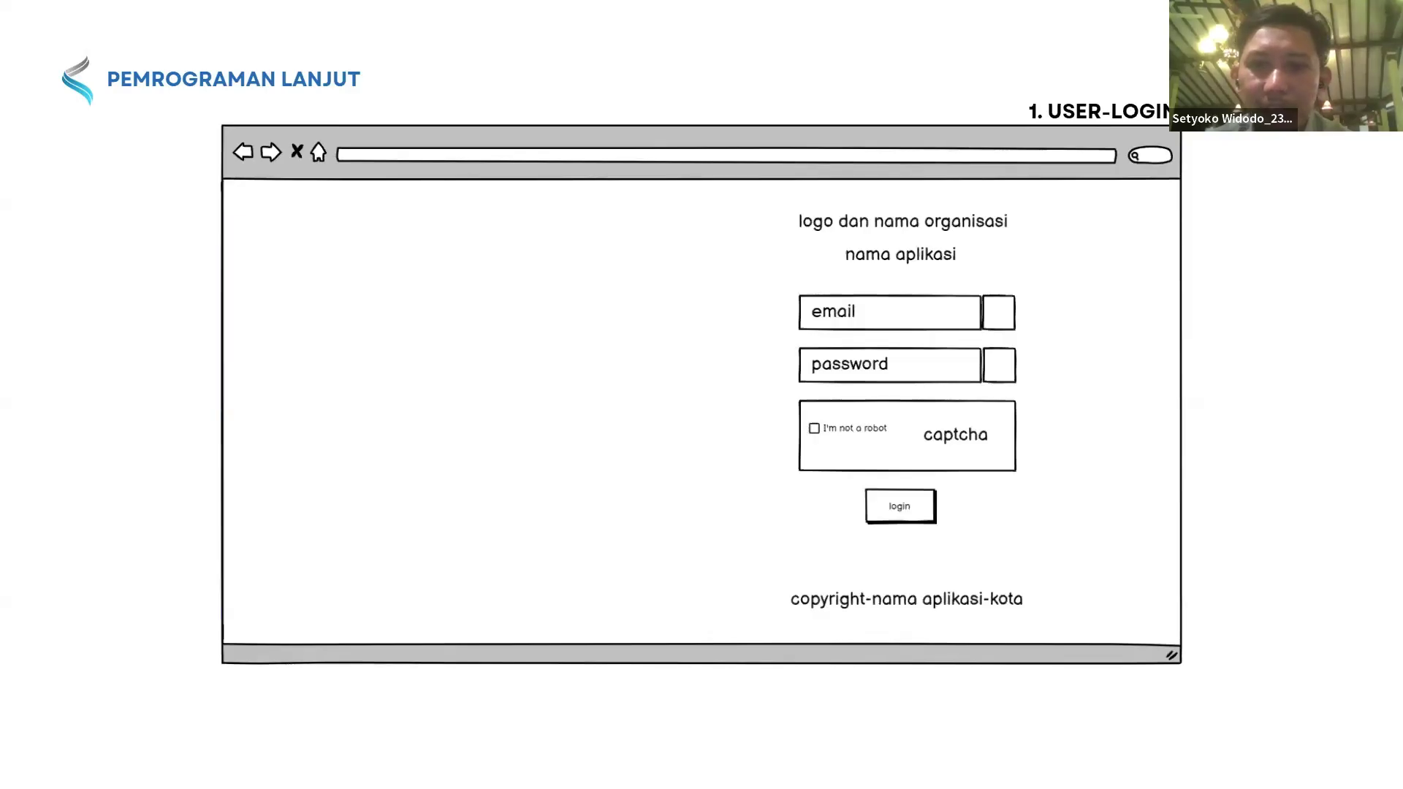
key(Right)
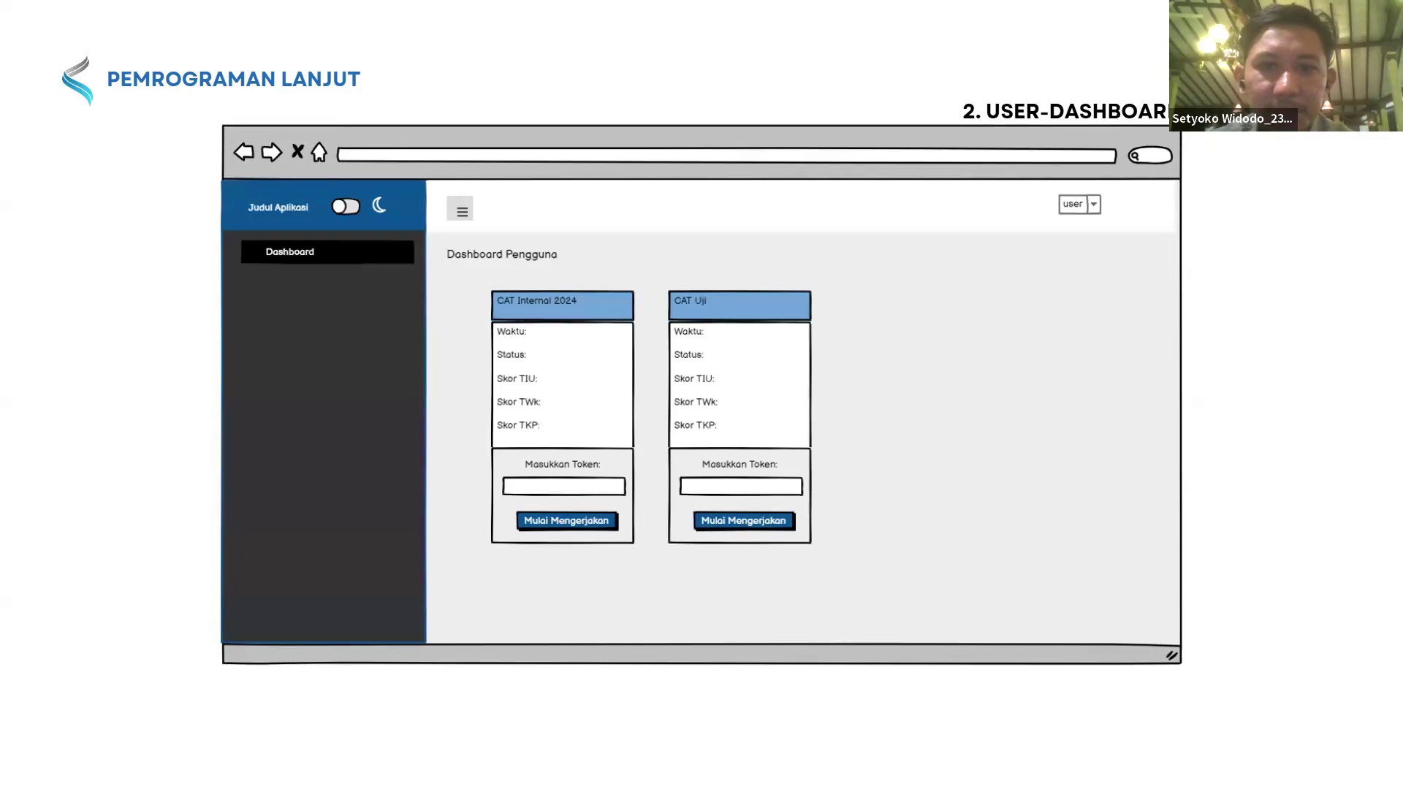
key(Right)
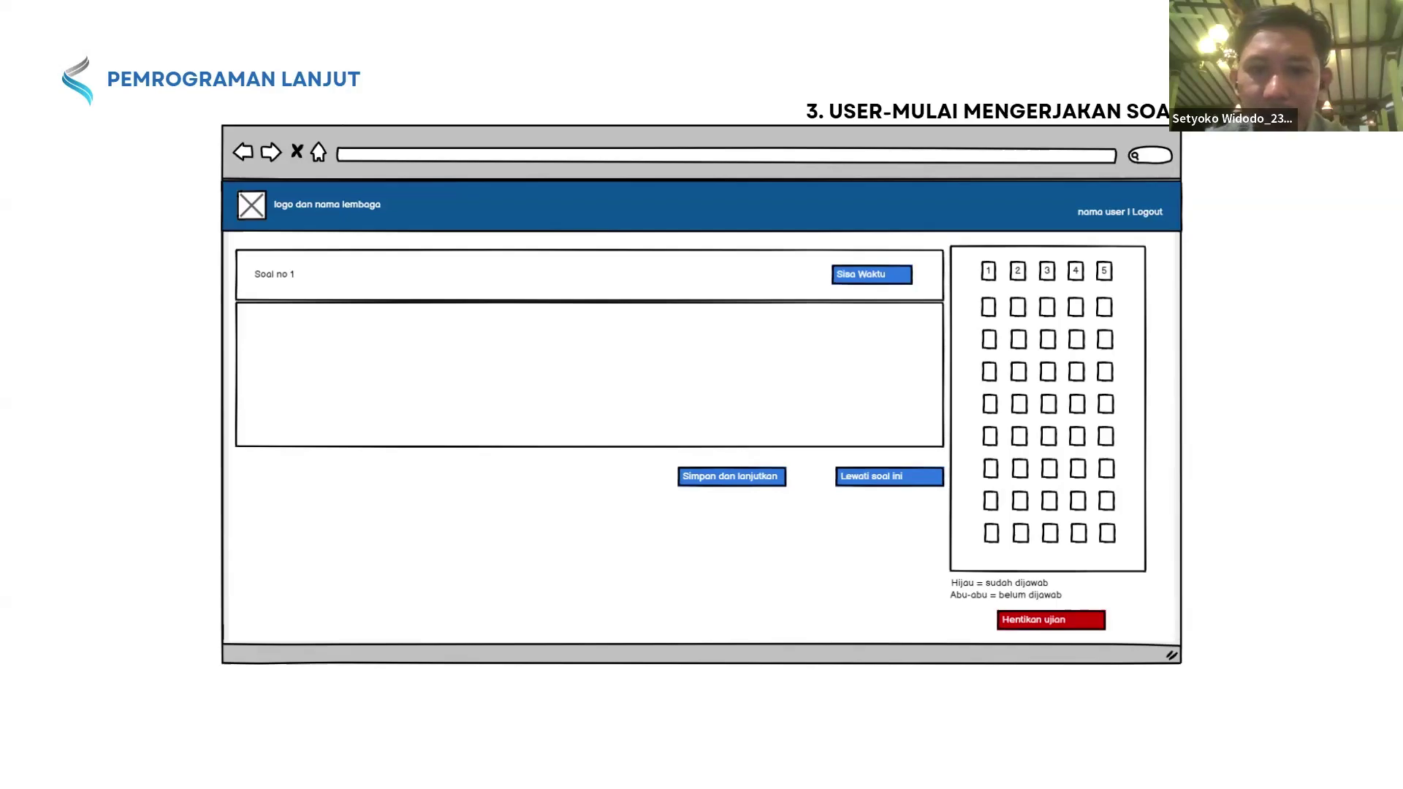
key(Right)
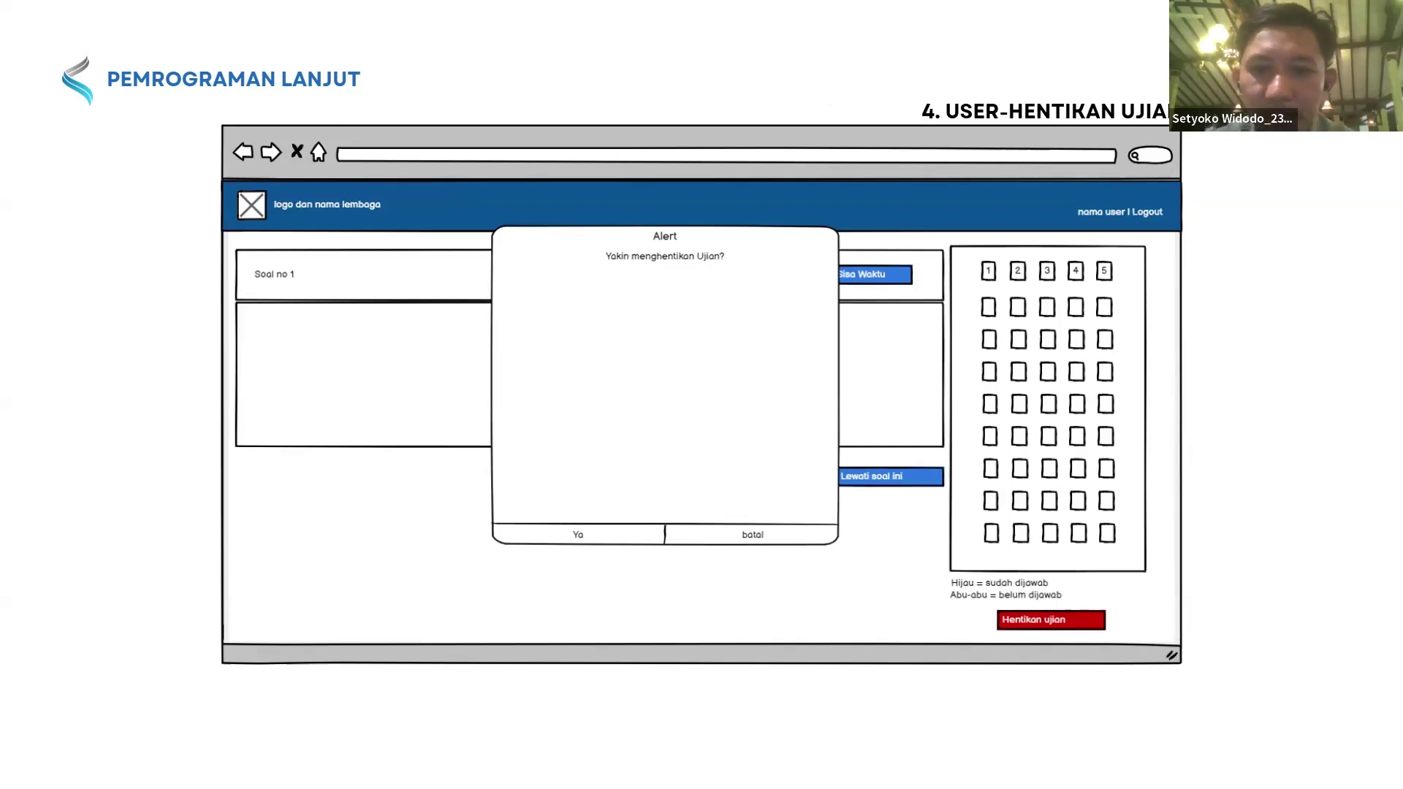
key(Right)
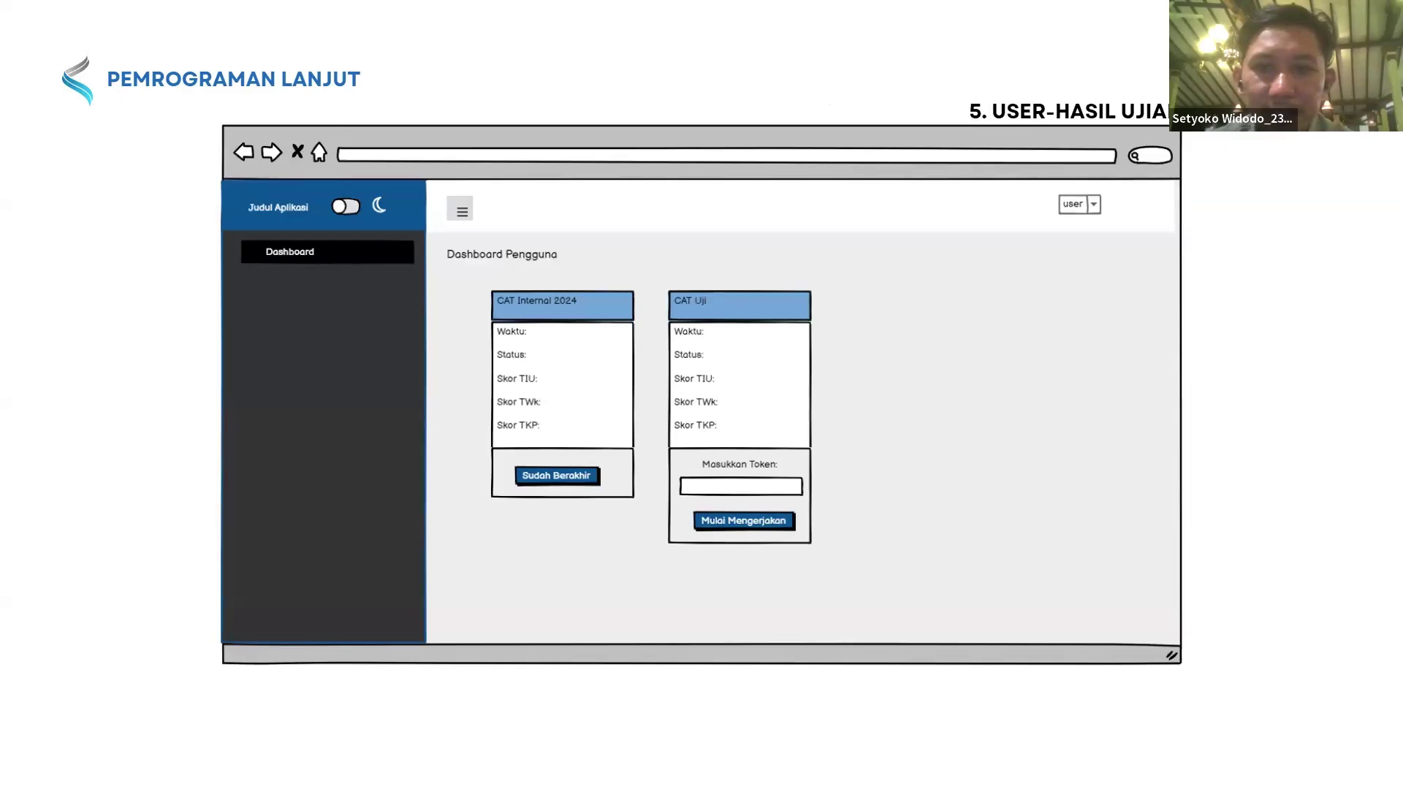
key(Right)
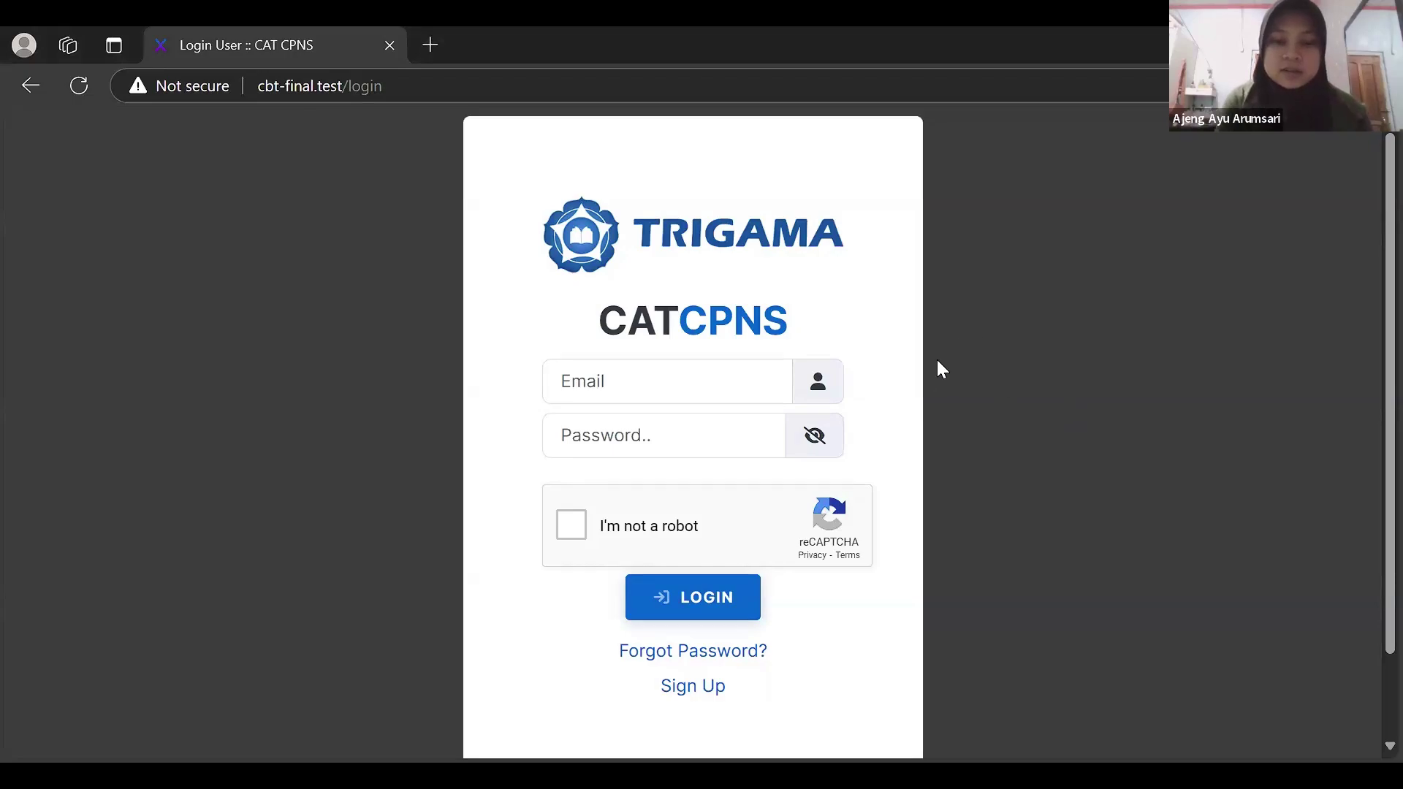
Fill in the login form with the saved user e-mail and the account password
click(756, 372)
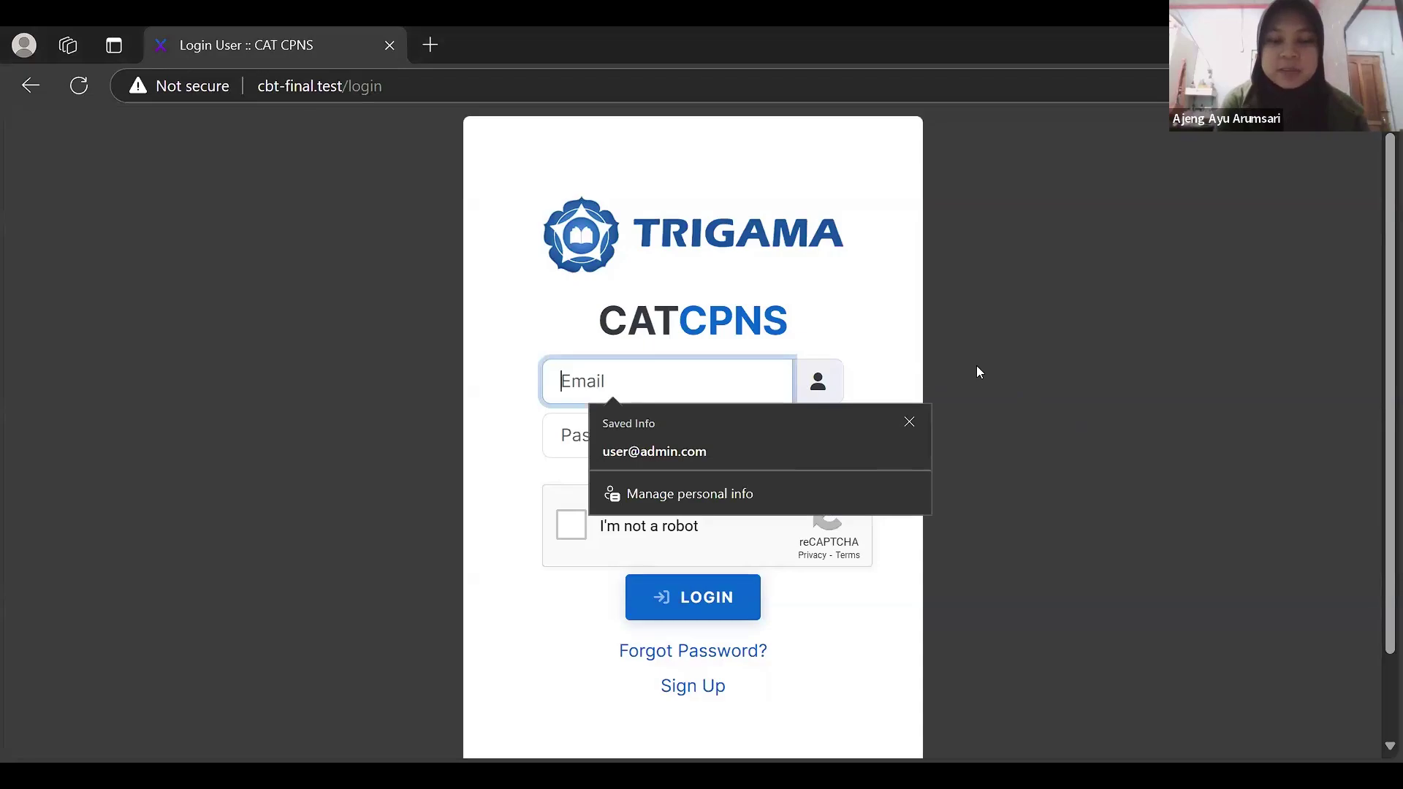
click(976, 372)
click(733, 373)
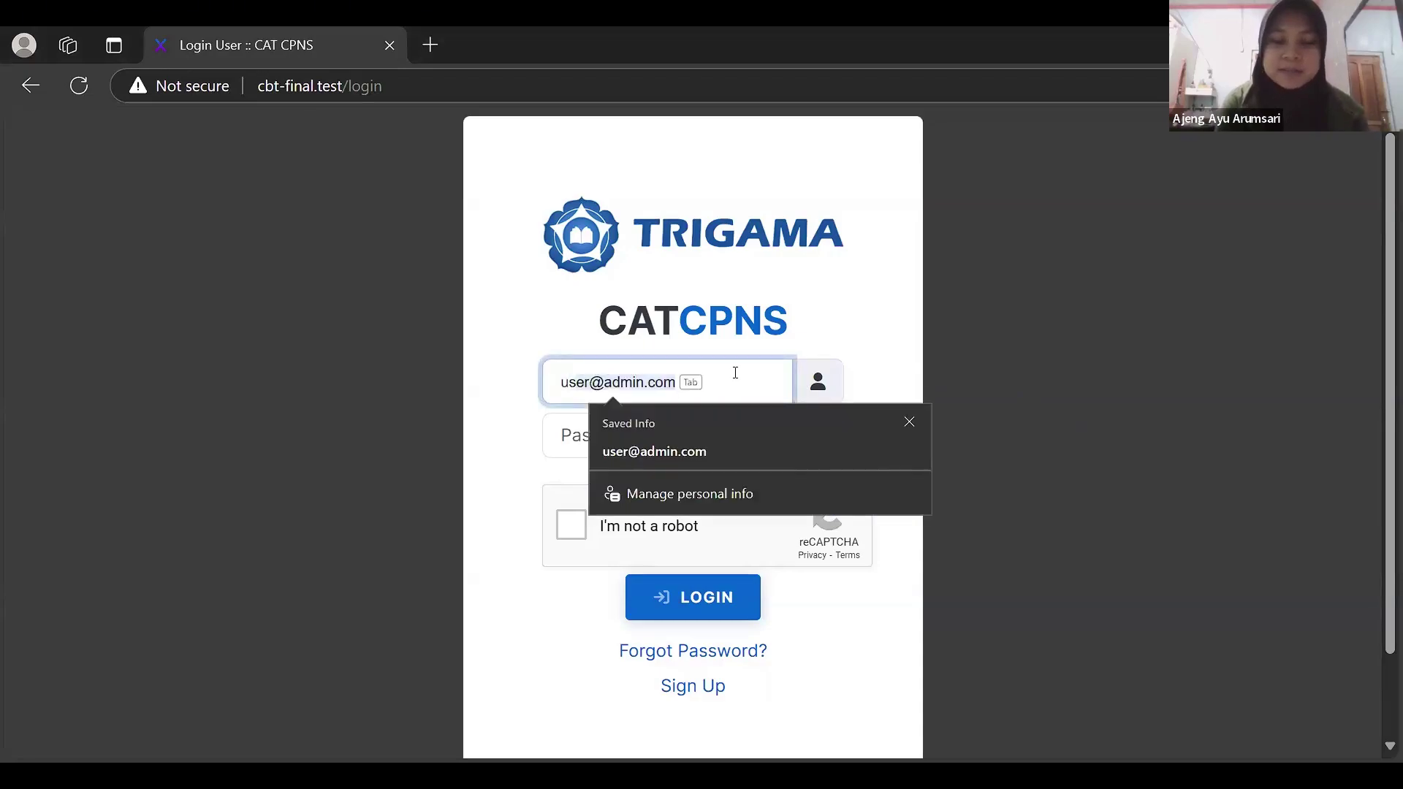
key(Down)
click(712, 439)
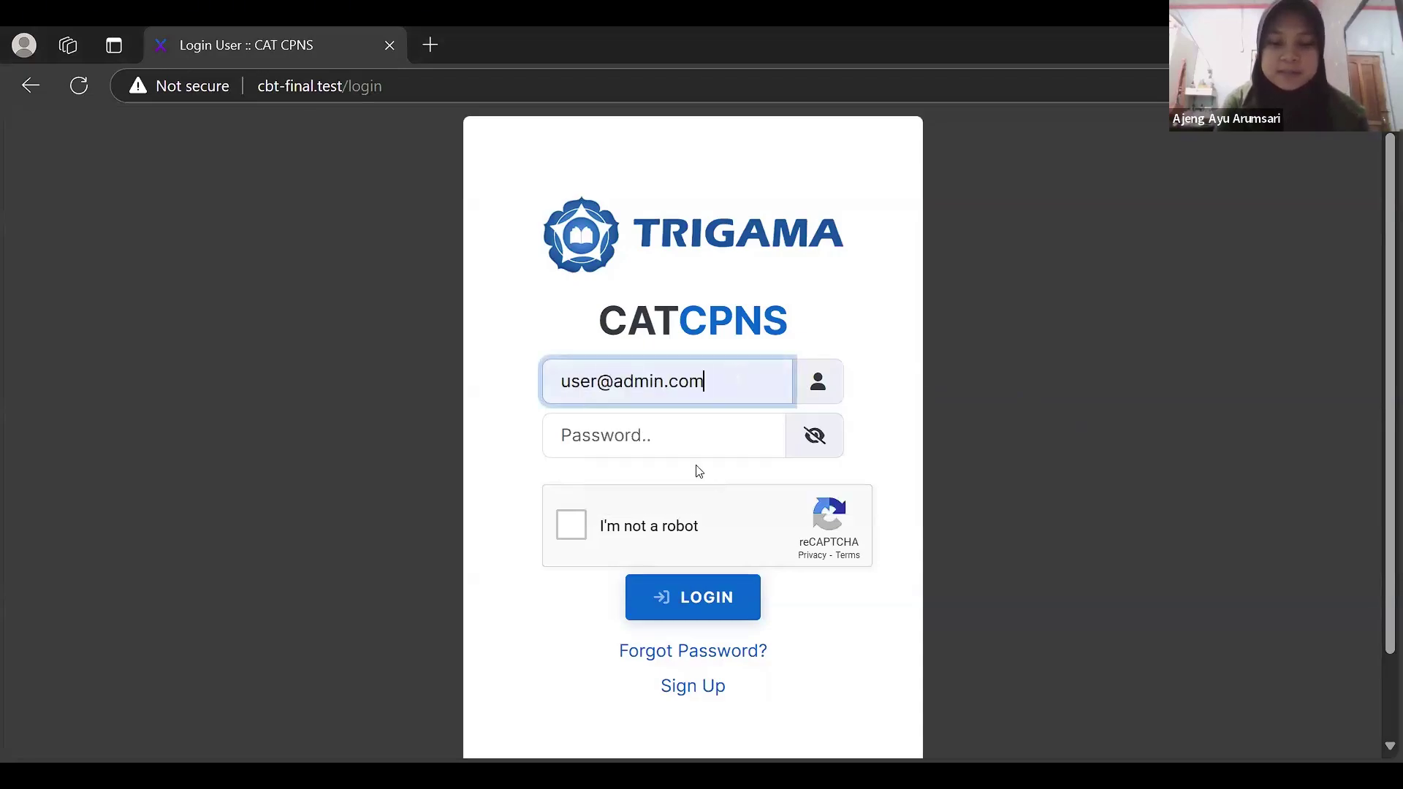
click(689, 448)
text(password)
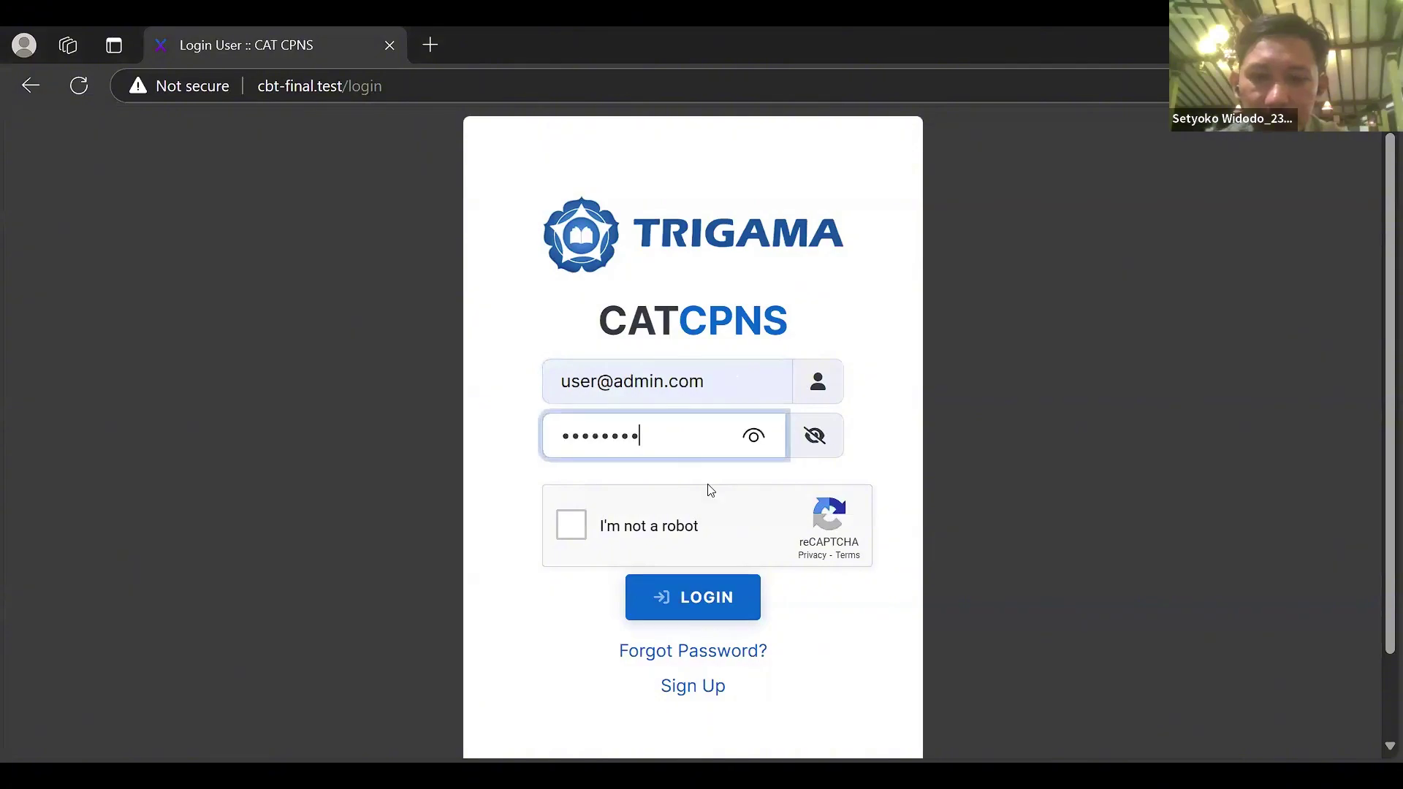
Pass the reCAPTCHA check by selecting the squares with buses, and log in without saving the password in the browser
click(596, 520)
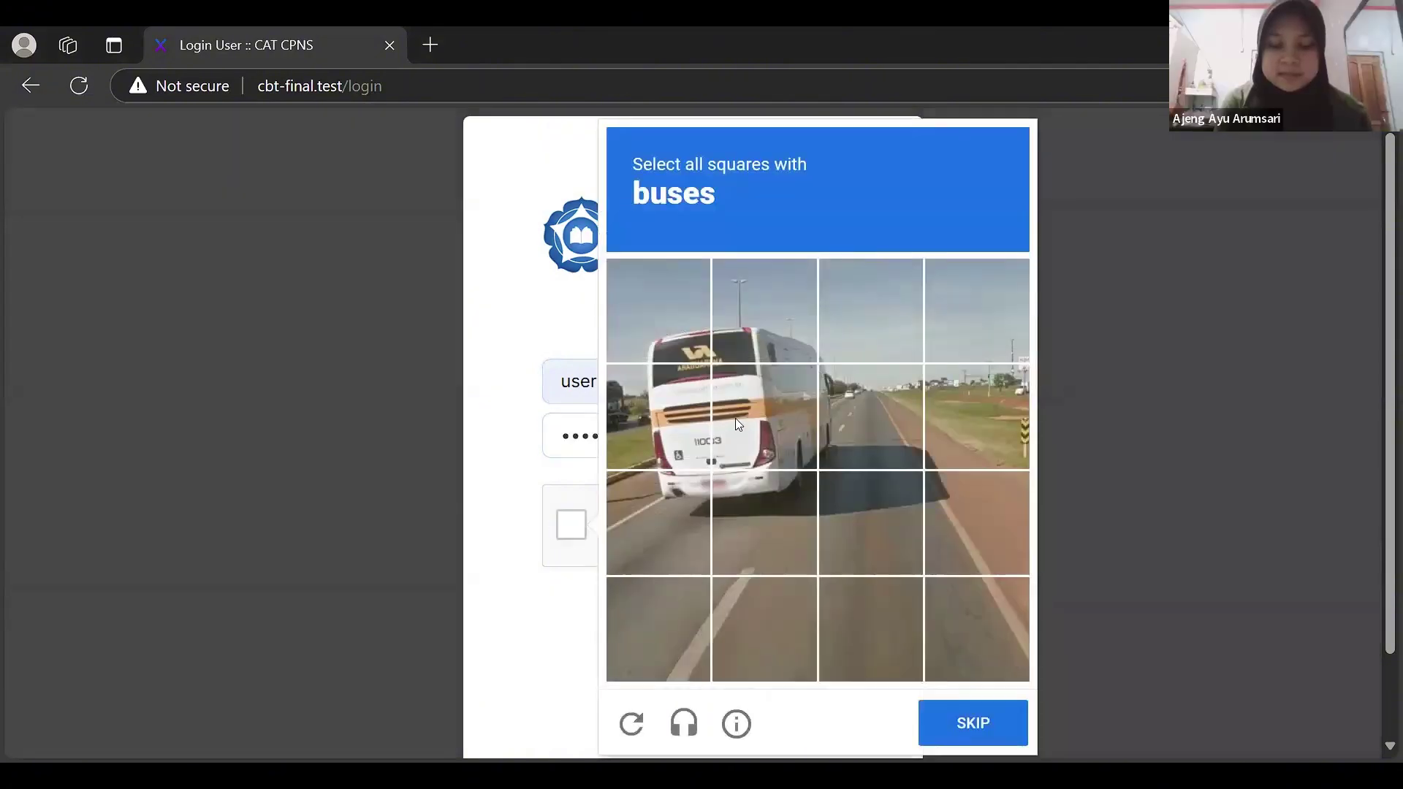
click(735, 418)
click(657, 412)
click(676, 314)
click(771, 521)
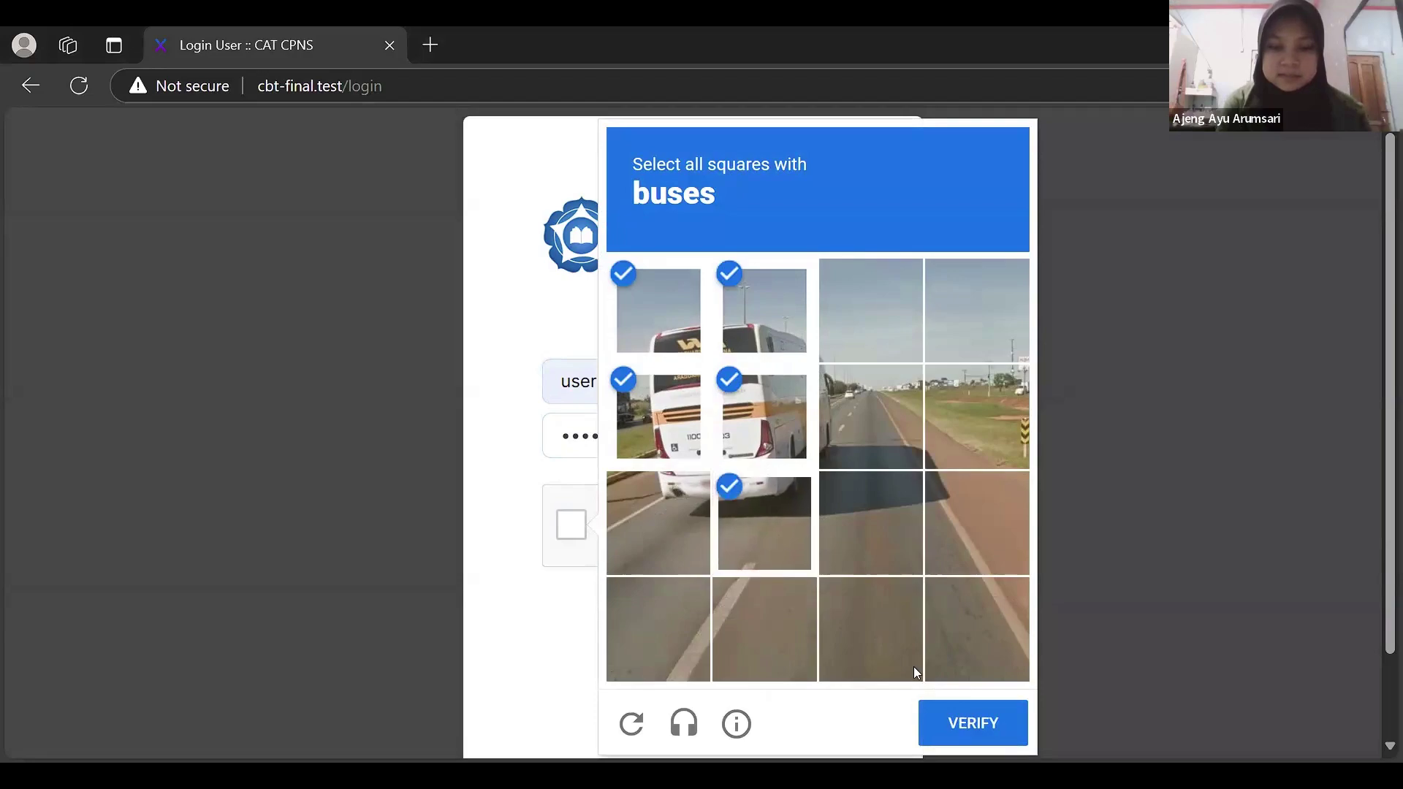
click(975, 722)
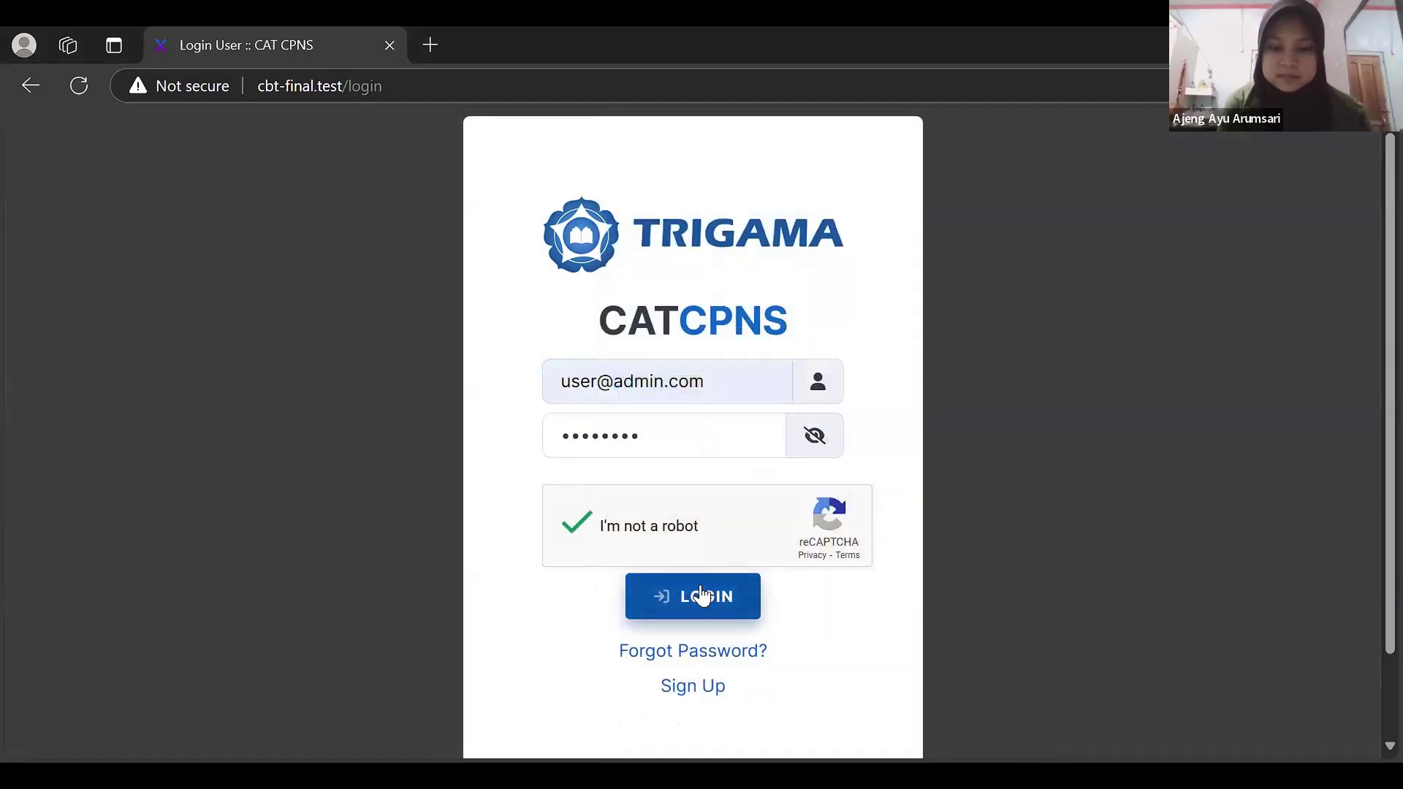
click(700, 588)
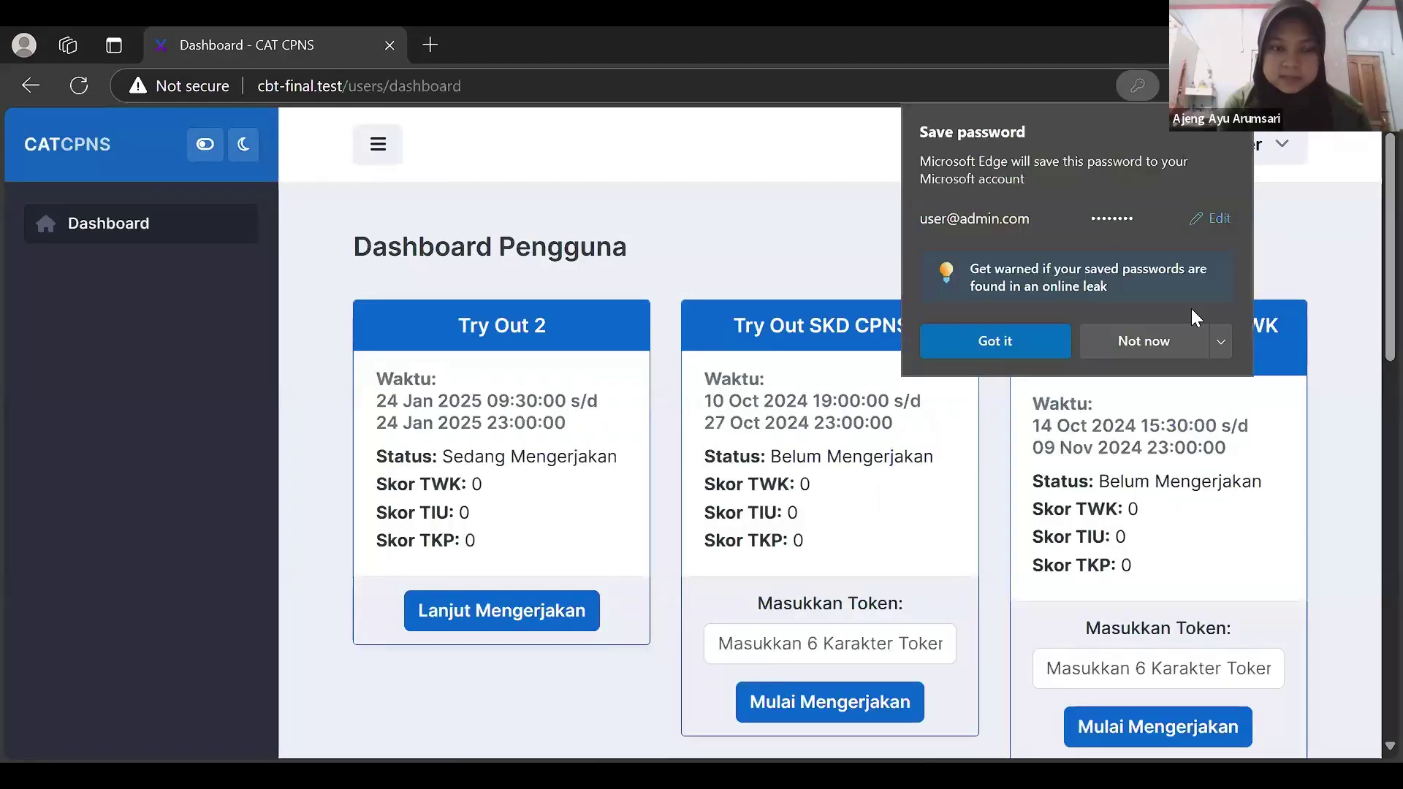
click(1153, 341)
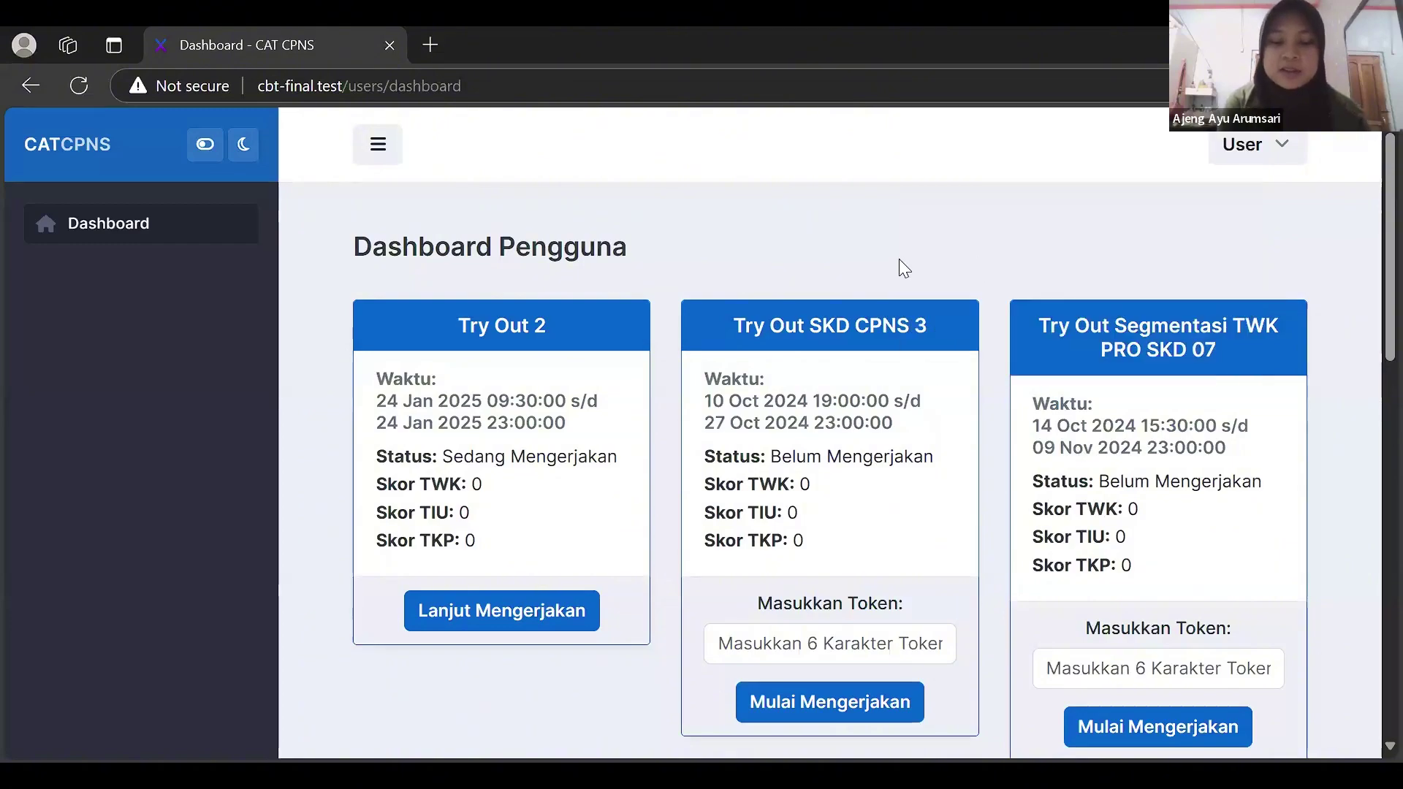
Look through the exam cards on the user dashboard and resume the Try Out 2 exam
scroll(899, 259, down, 2)
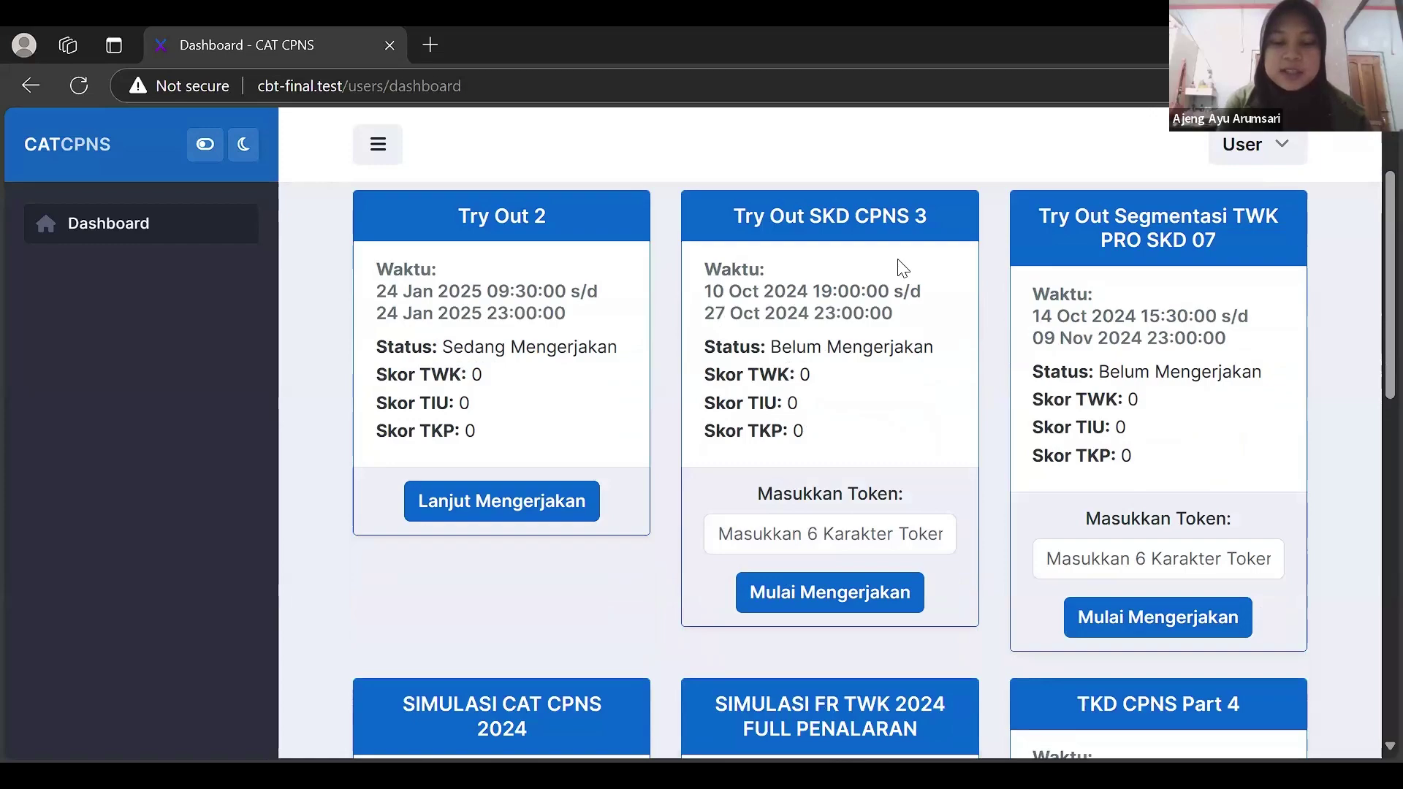
scroll(903, 269, up, 2)
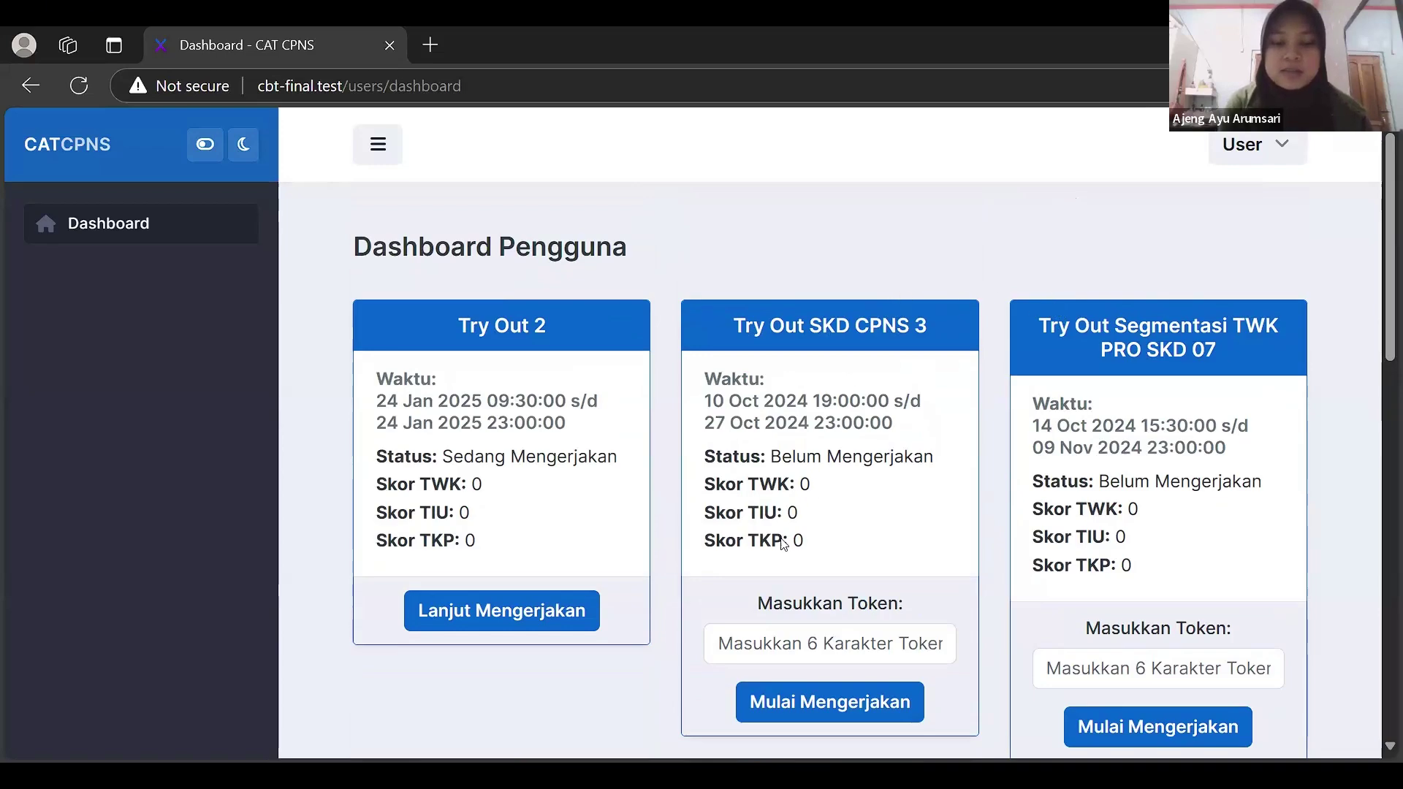
scroll(781, 544, down, 1)
scroll(720, 511, down, 2)
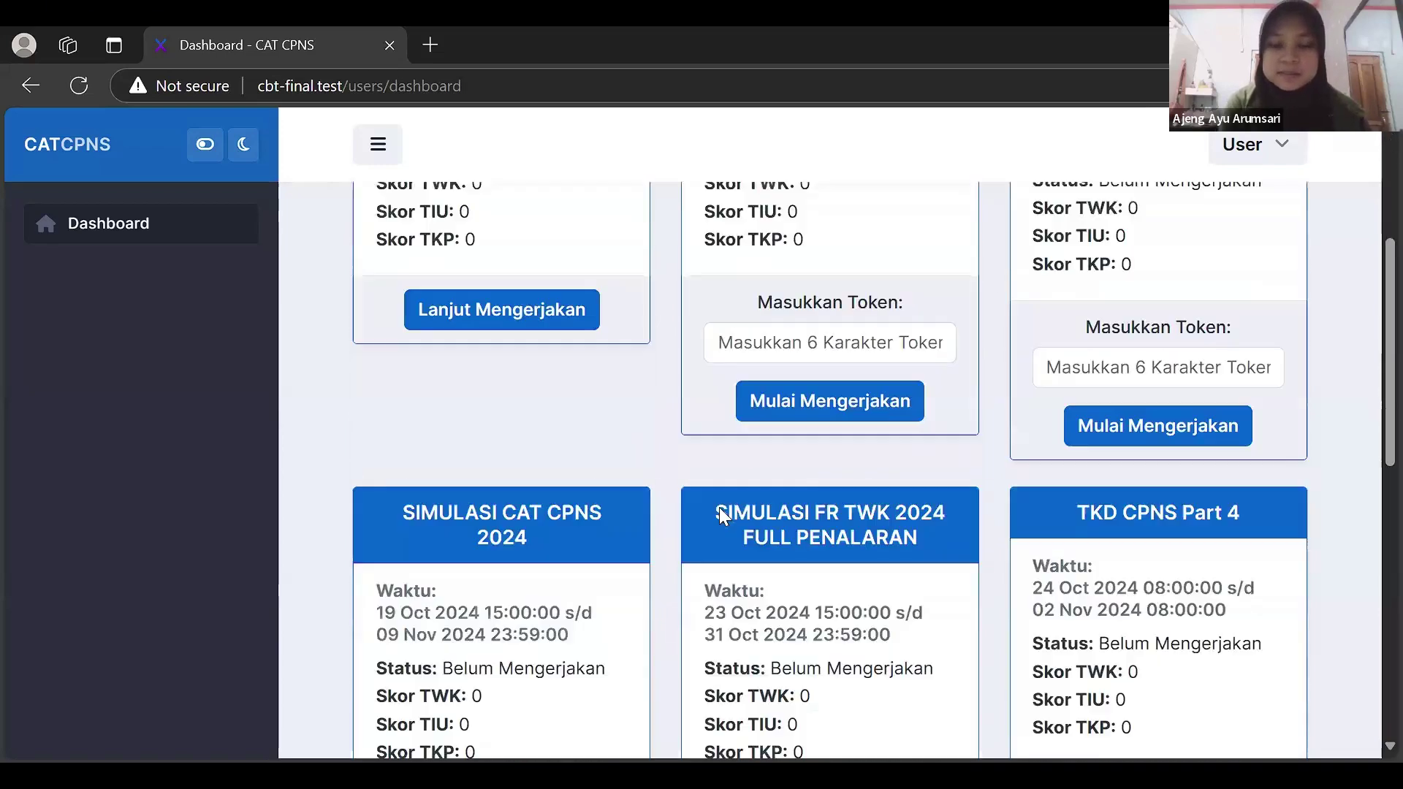
scroll(491, 473, up, 4)
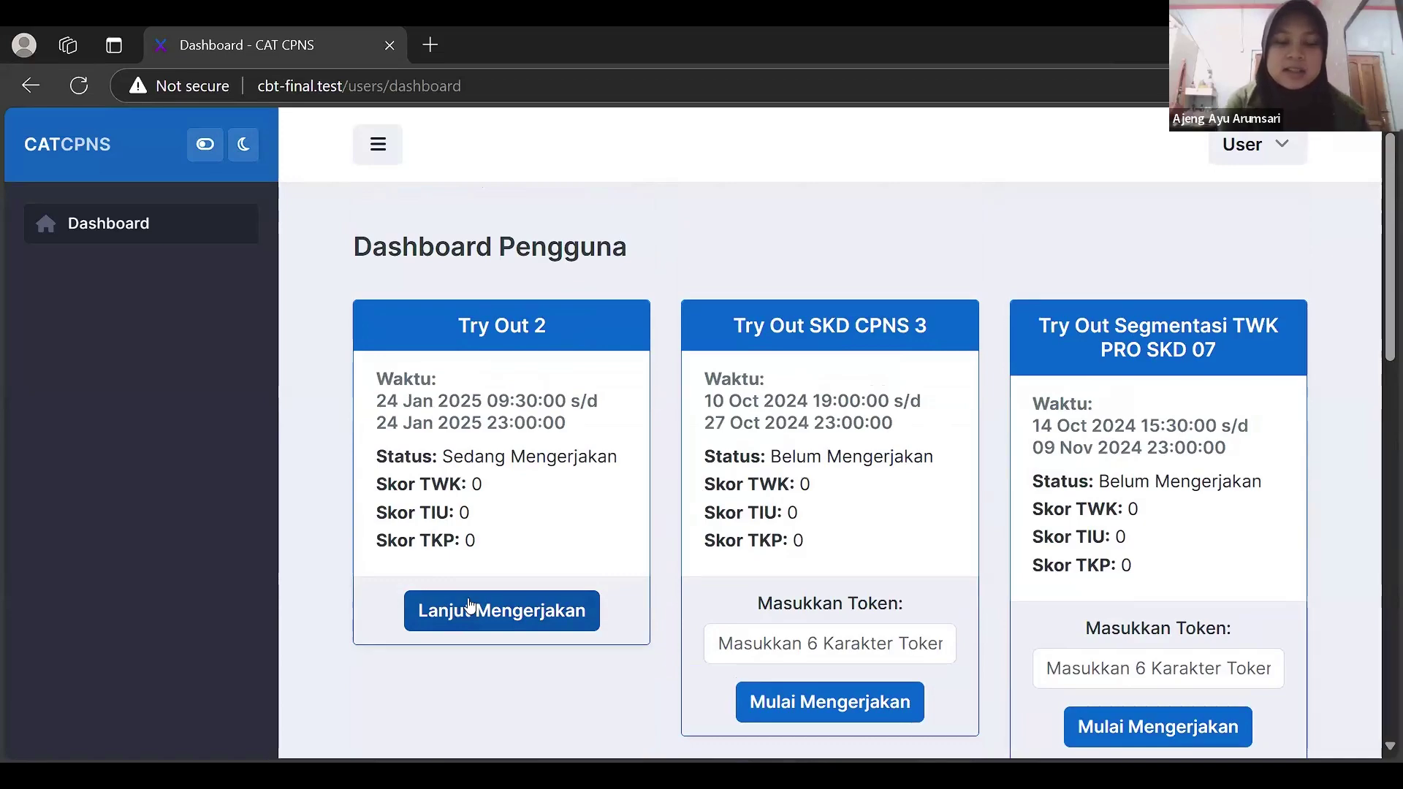
click(470, 605)
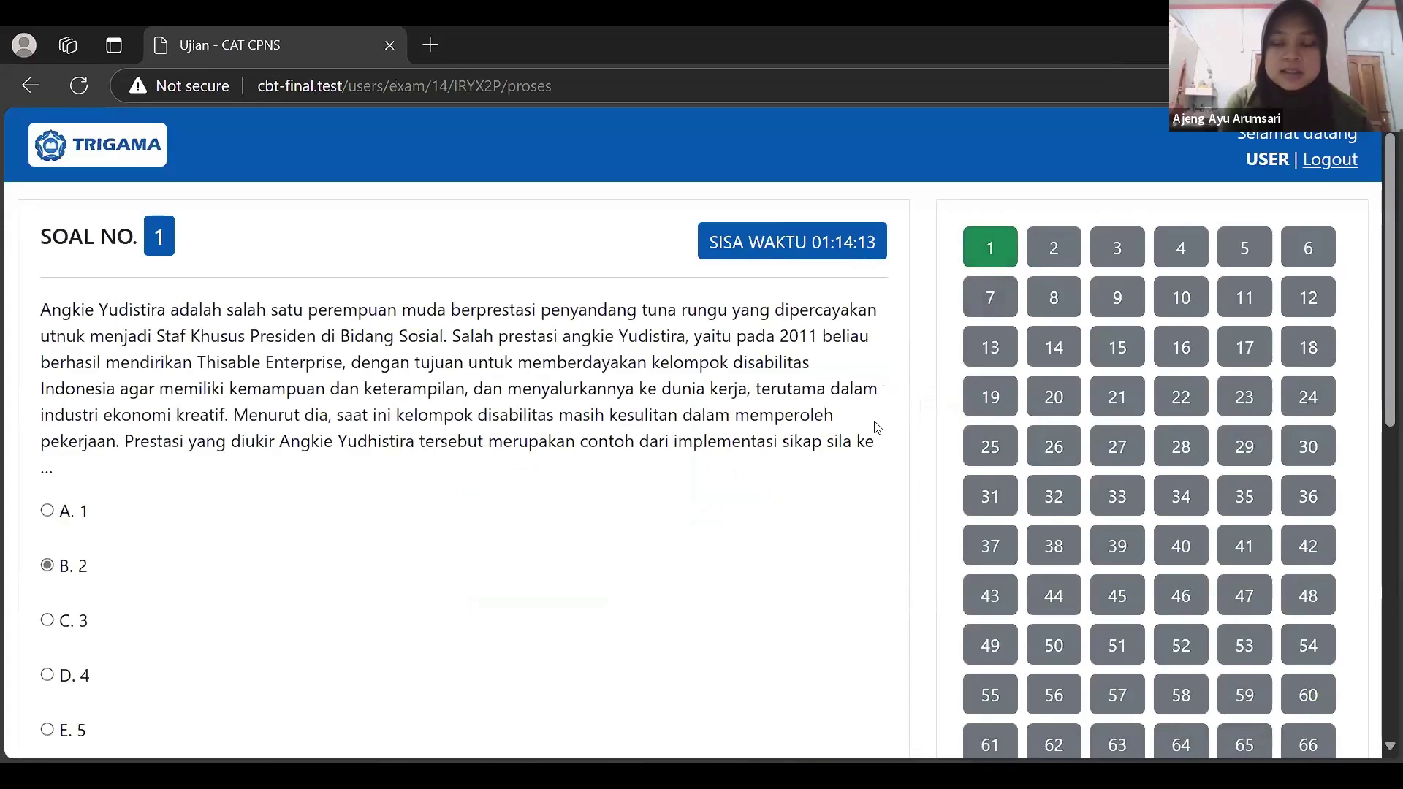
Review question 1 of the exam, change its answer to A, and save it to continue to question 2
scroll(871, 434, down, 5)
scroll(871, 436, up, 5)
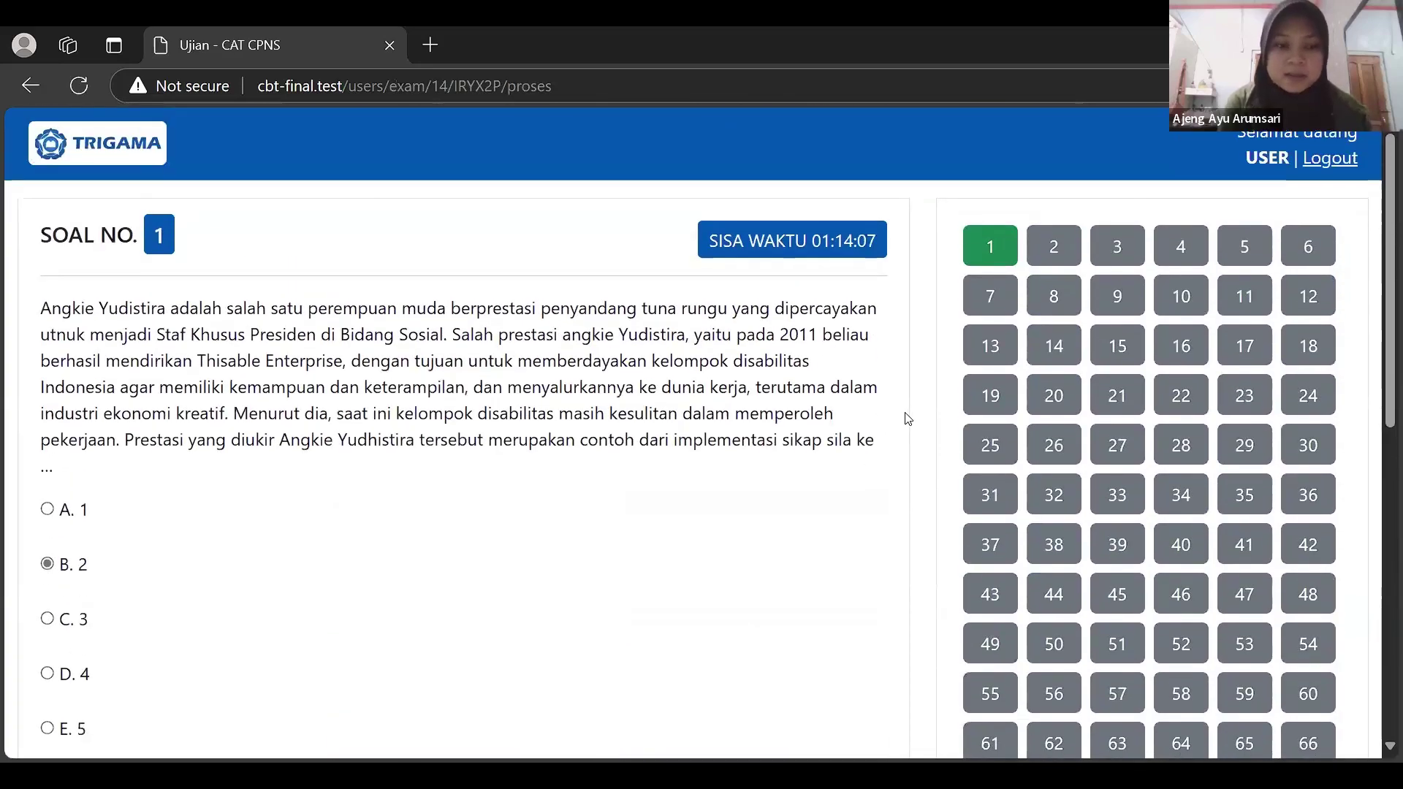
scroll(907, 419, down, 5)
scroll(907, 418, up, 6)
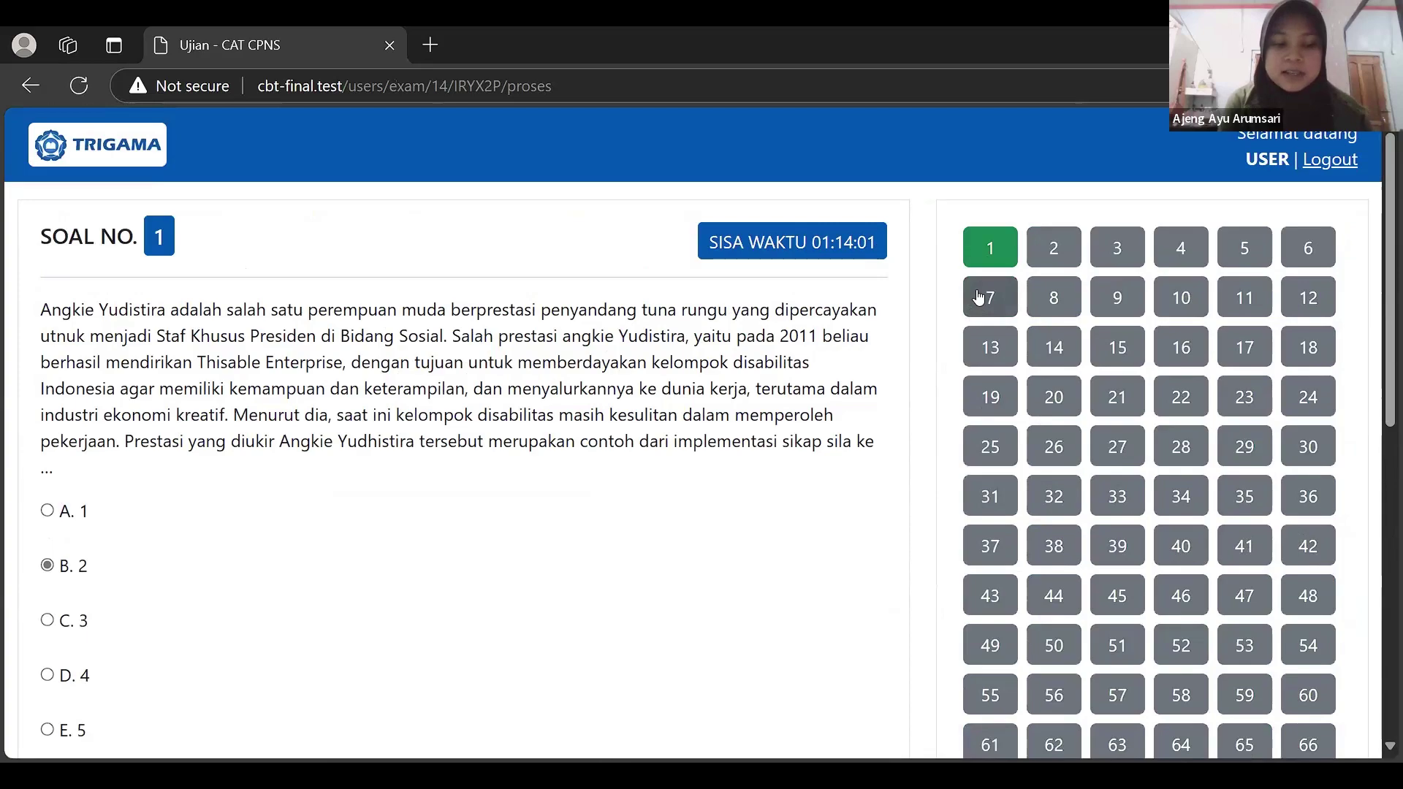
scroll(803, 387, down, 4)
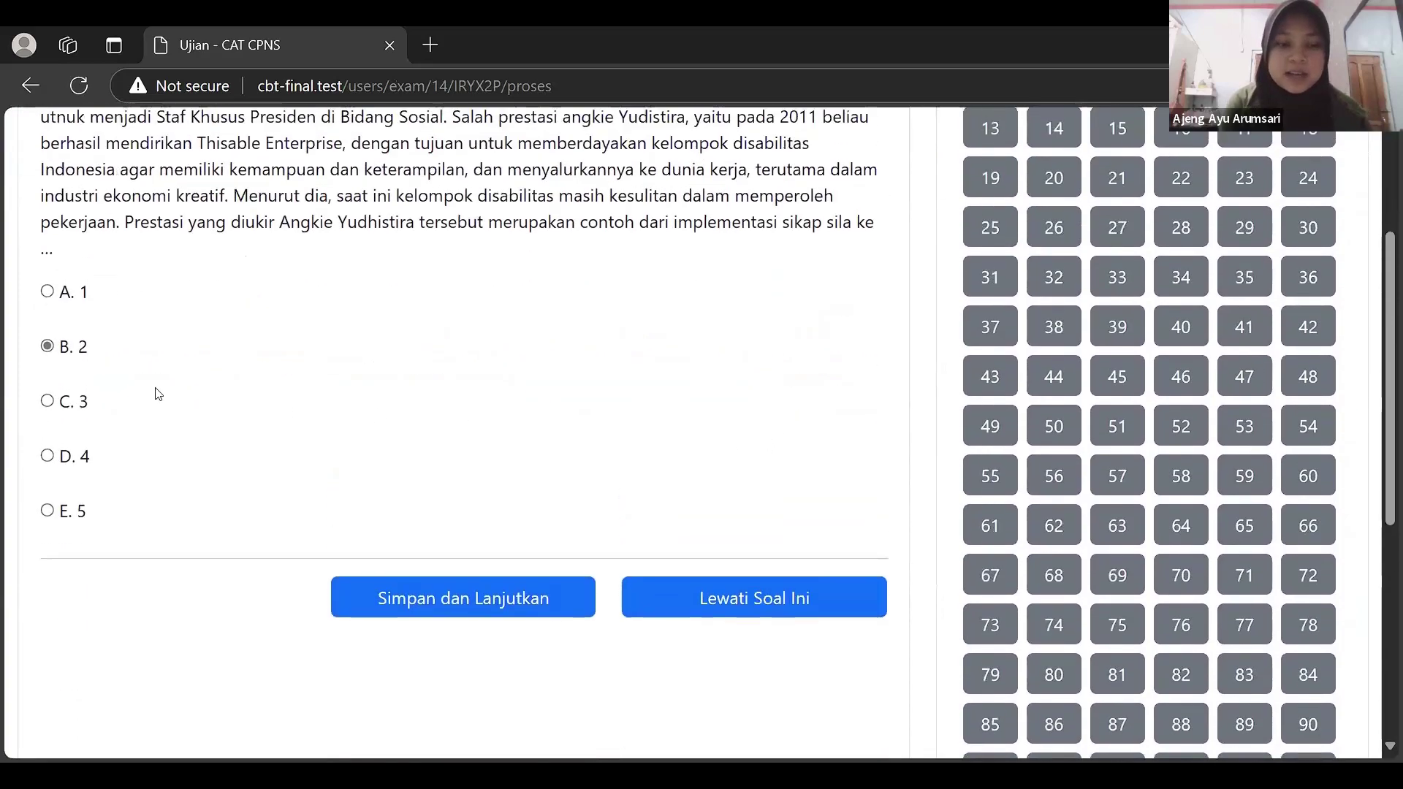
scroll(460, 417, up, 1)
click(68, 294)
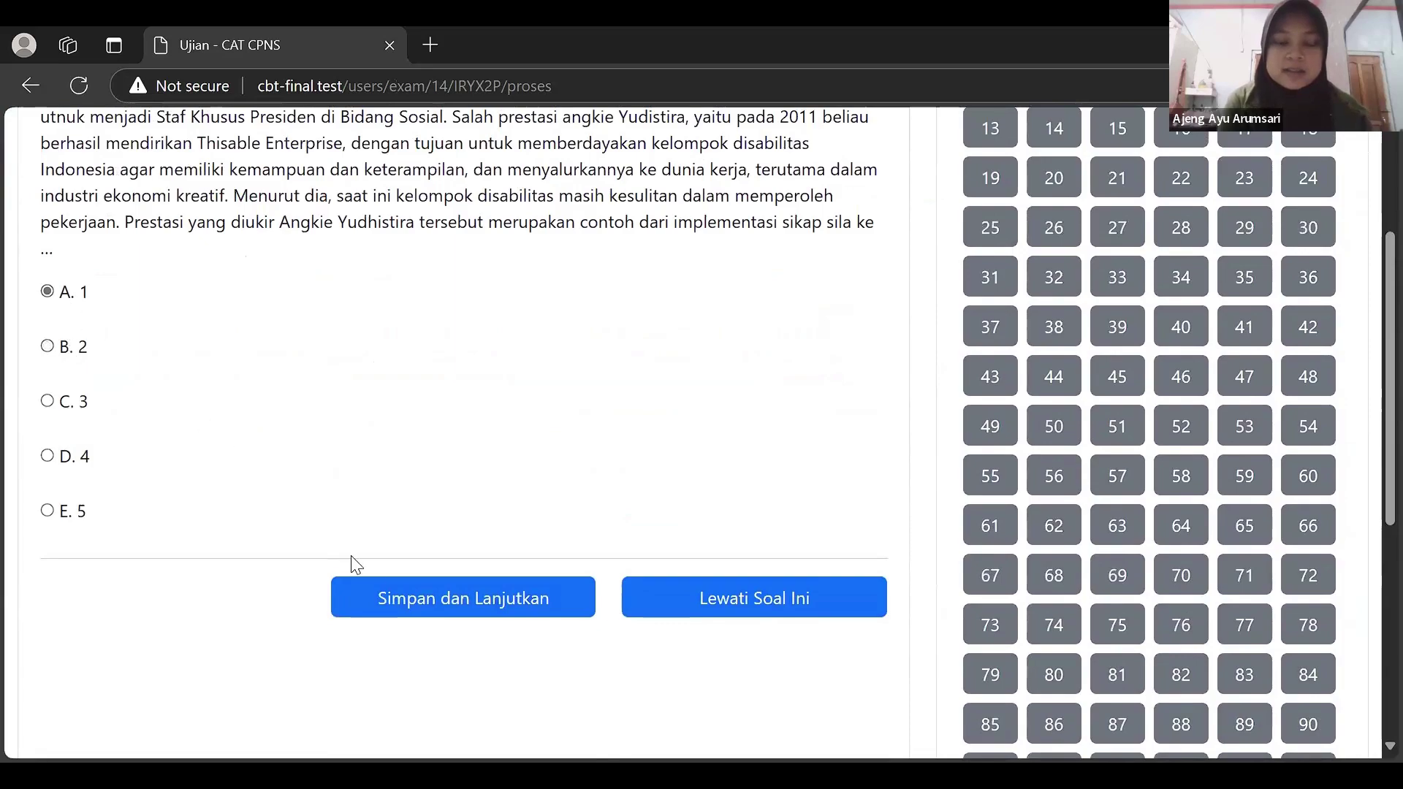
click(420, 597)
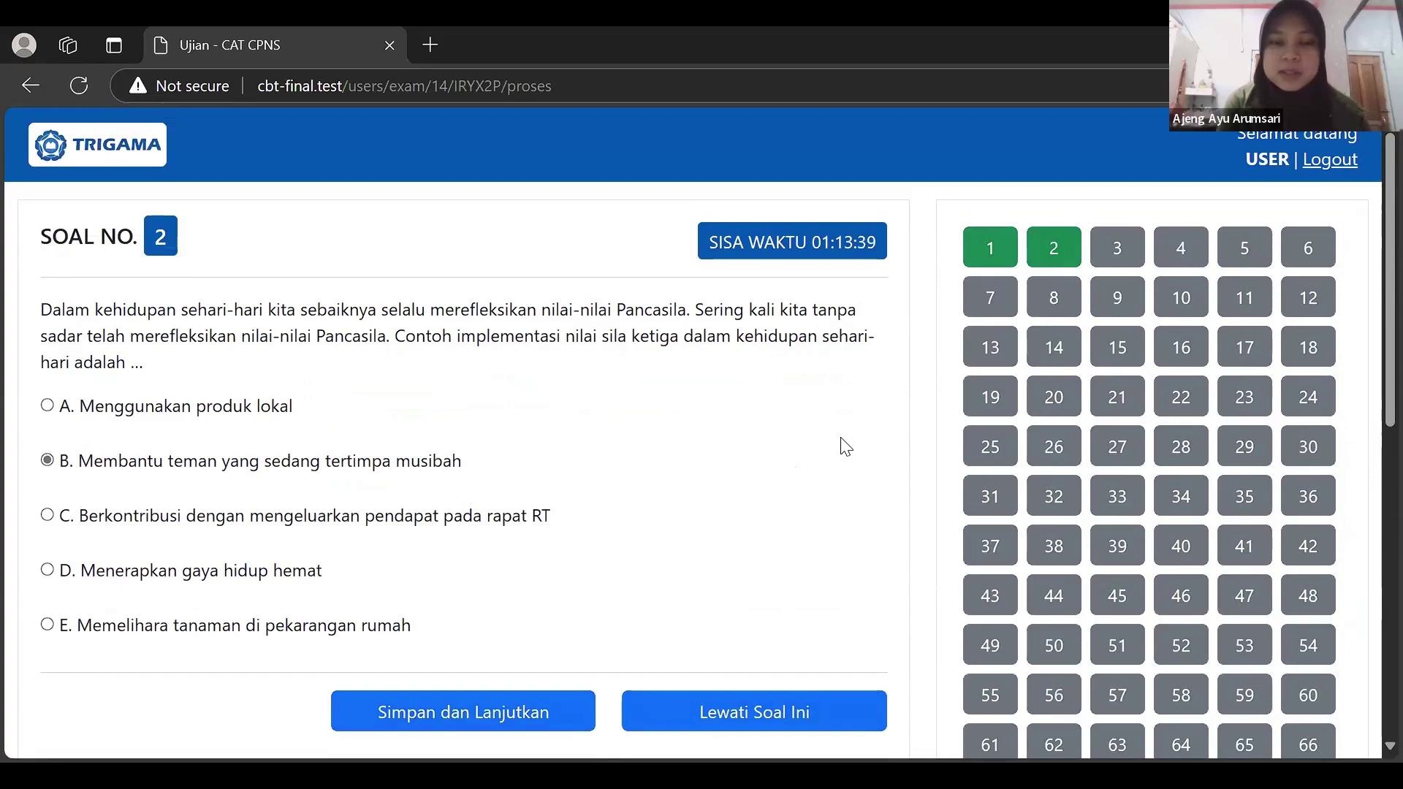
Browse exam questions 3, 21, 10, 22 and 5 using the question number grid
click(1115, 255)
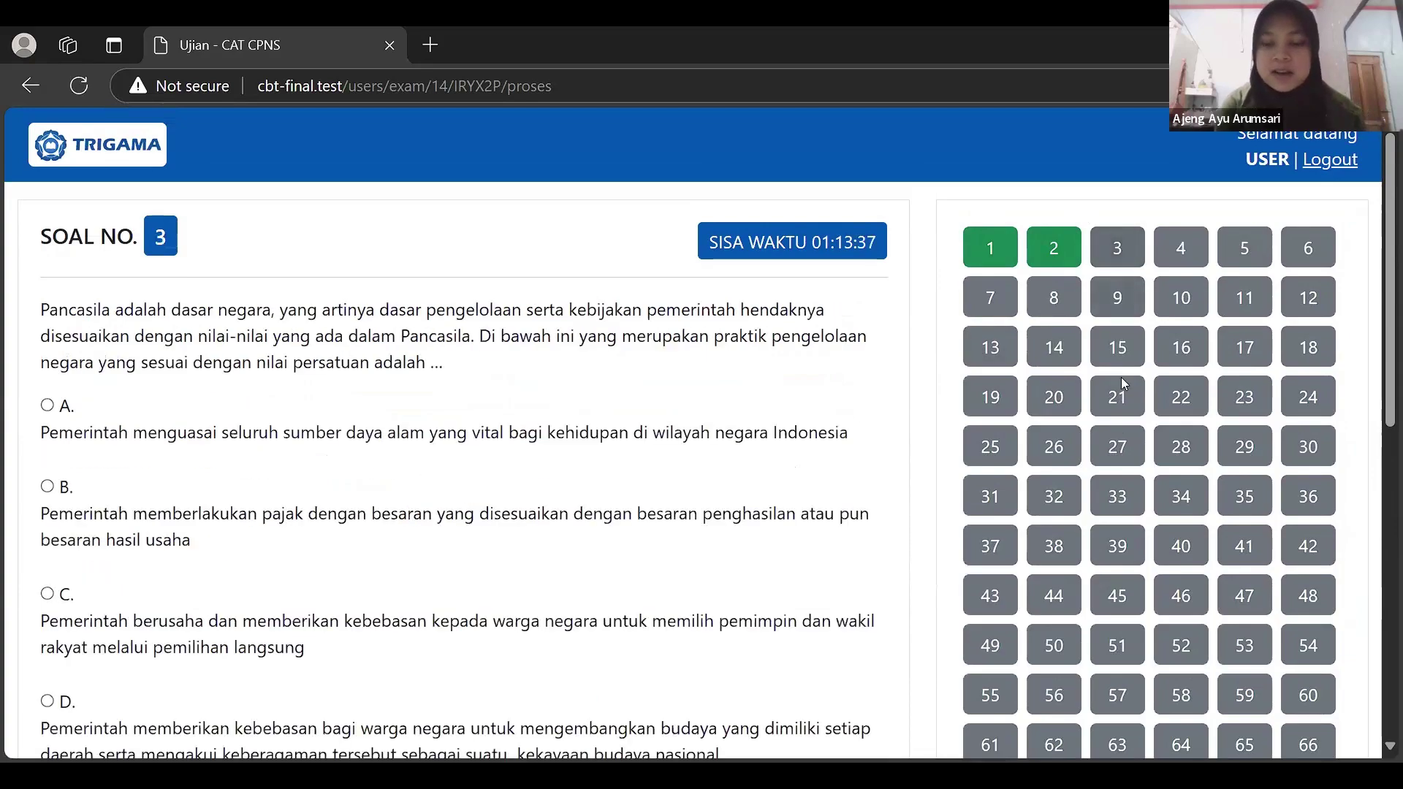
click(1118, 391)
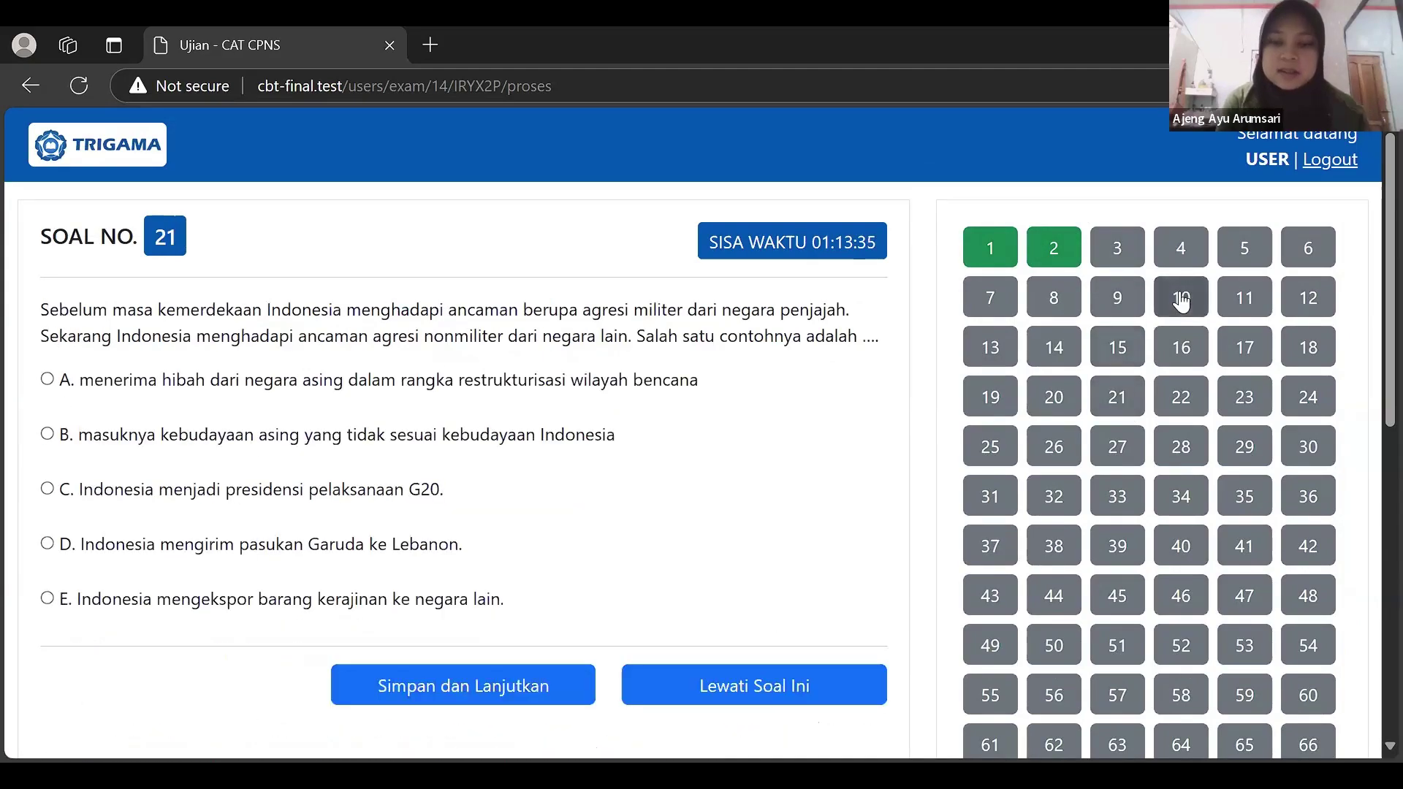
click(1178, 294)
scroll(1182, 322, down, 4)
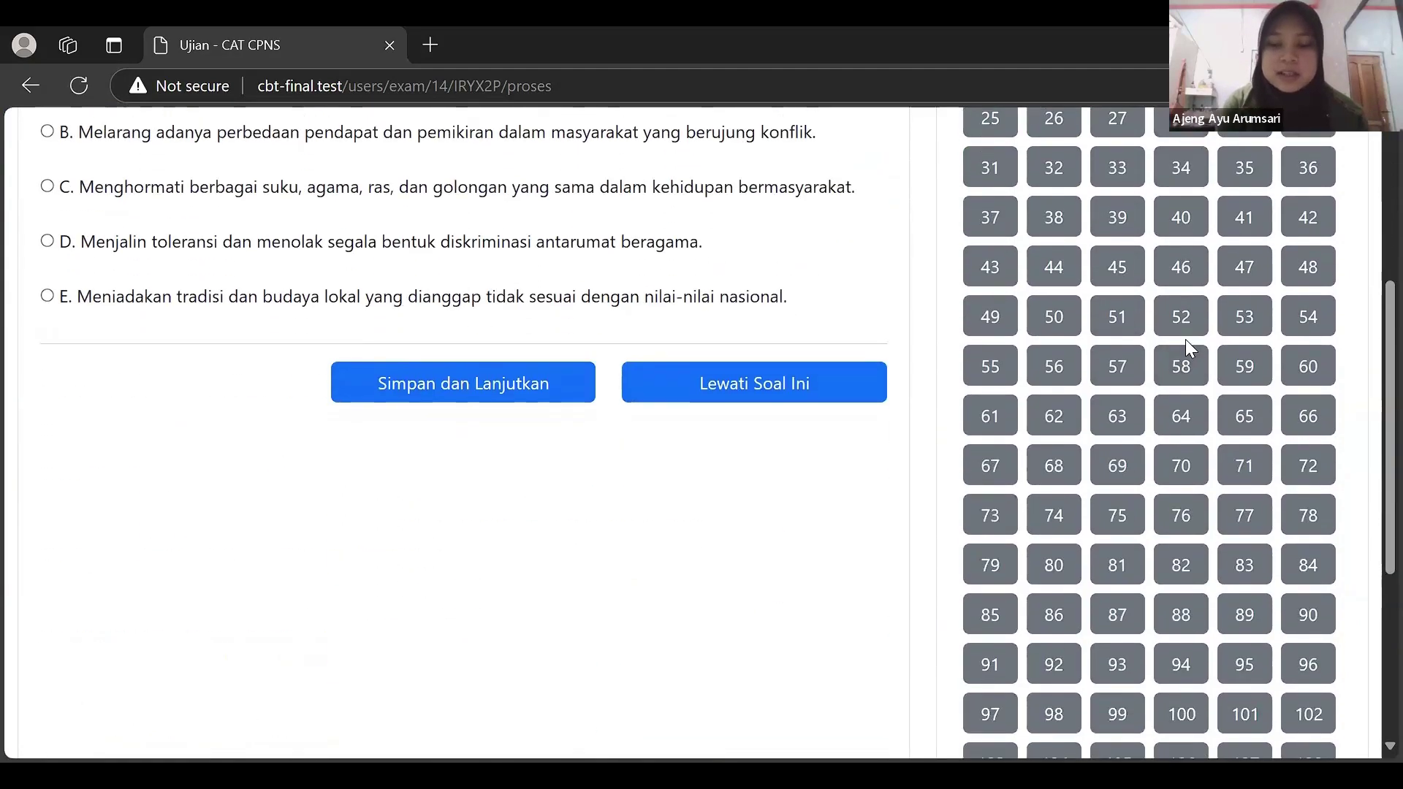
scroll(1186, 341, up, 4)
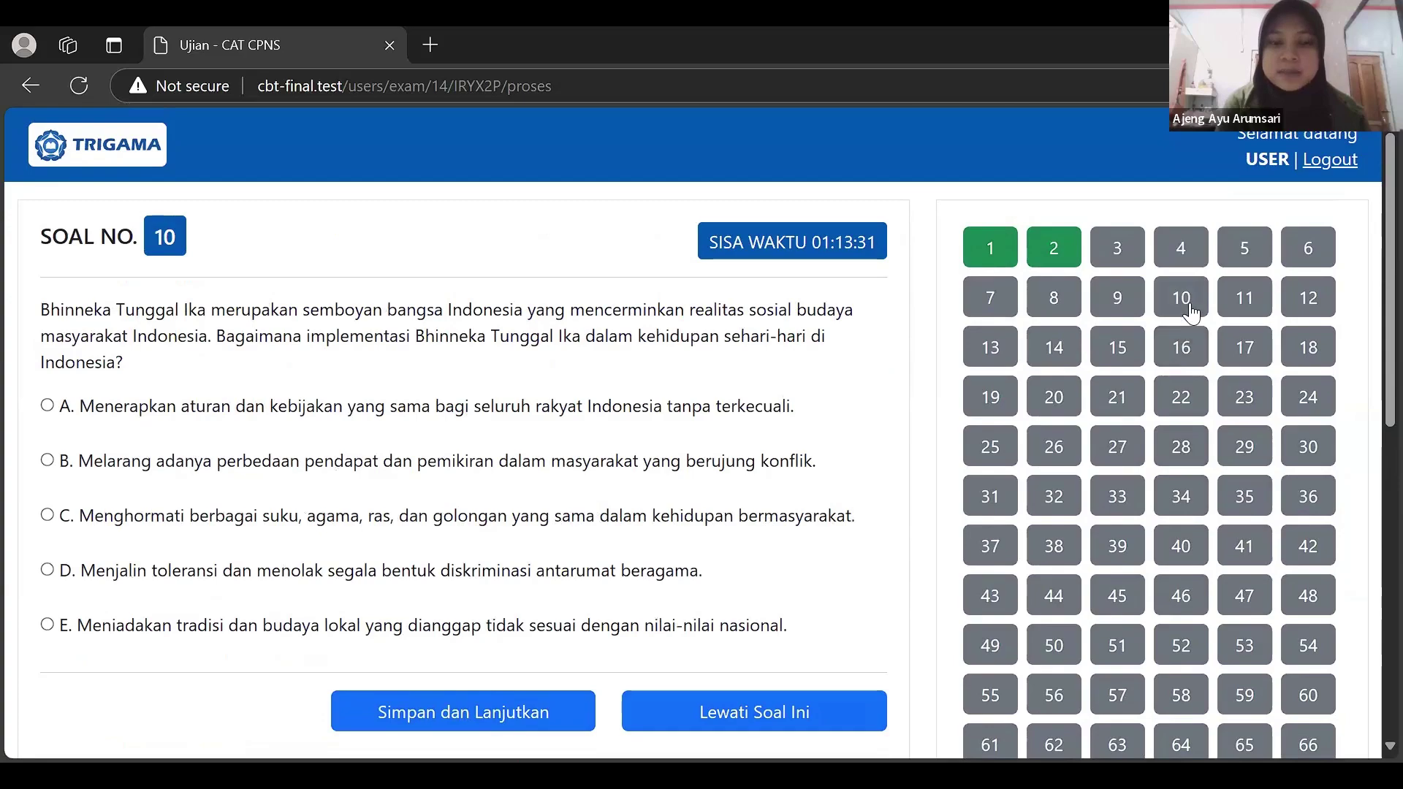
scroll(1201, 298, down, 2)
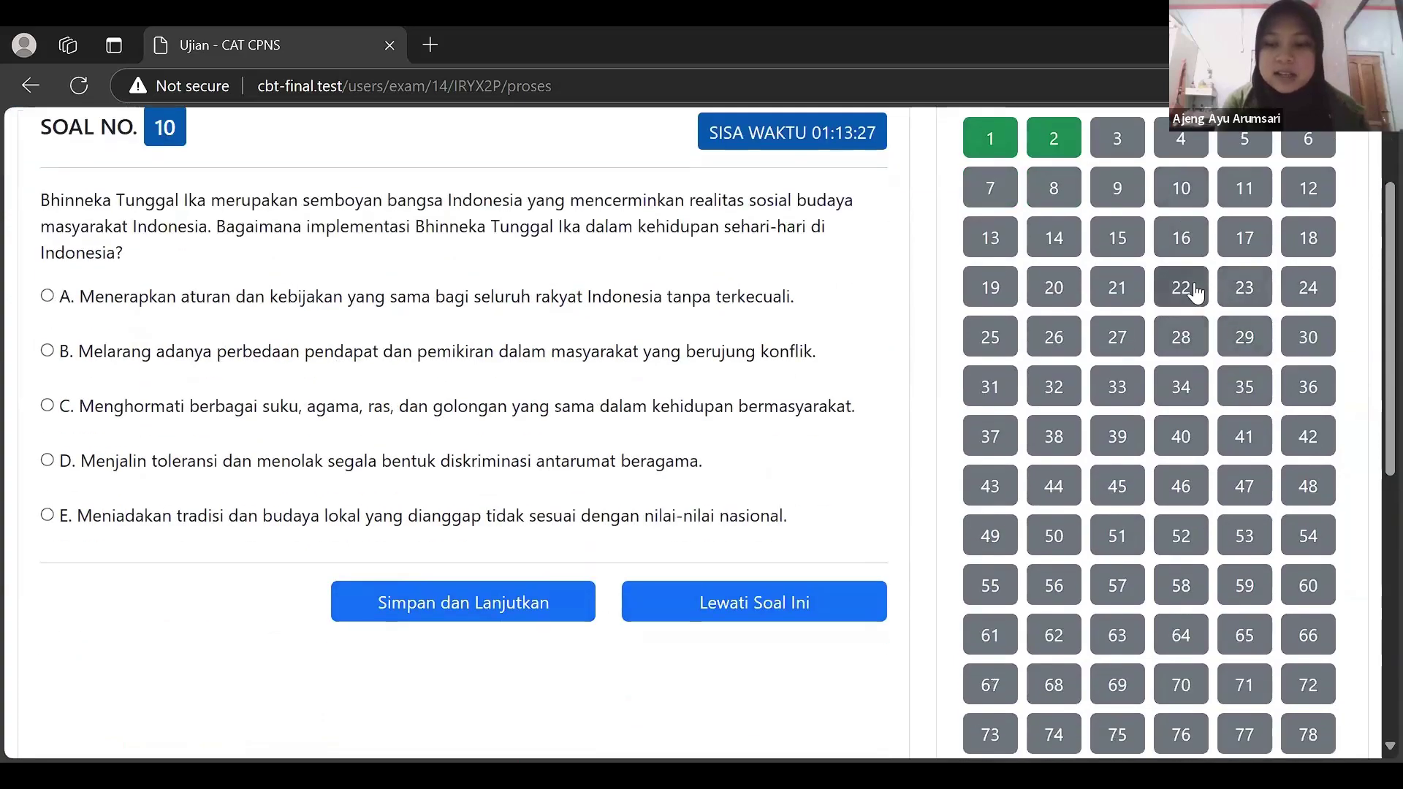
click(1190, 289)
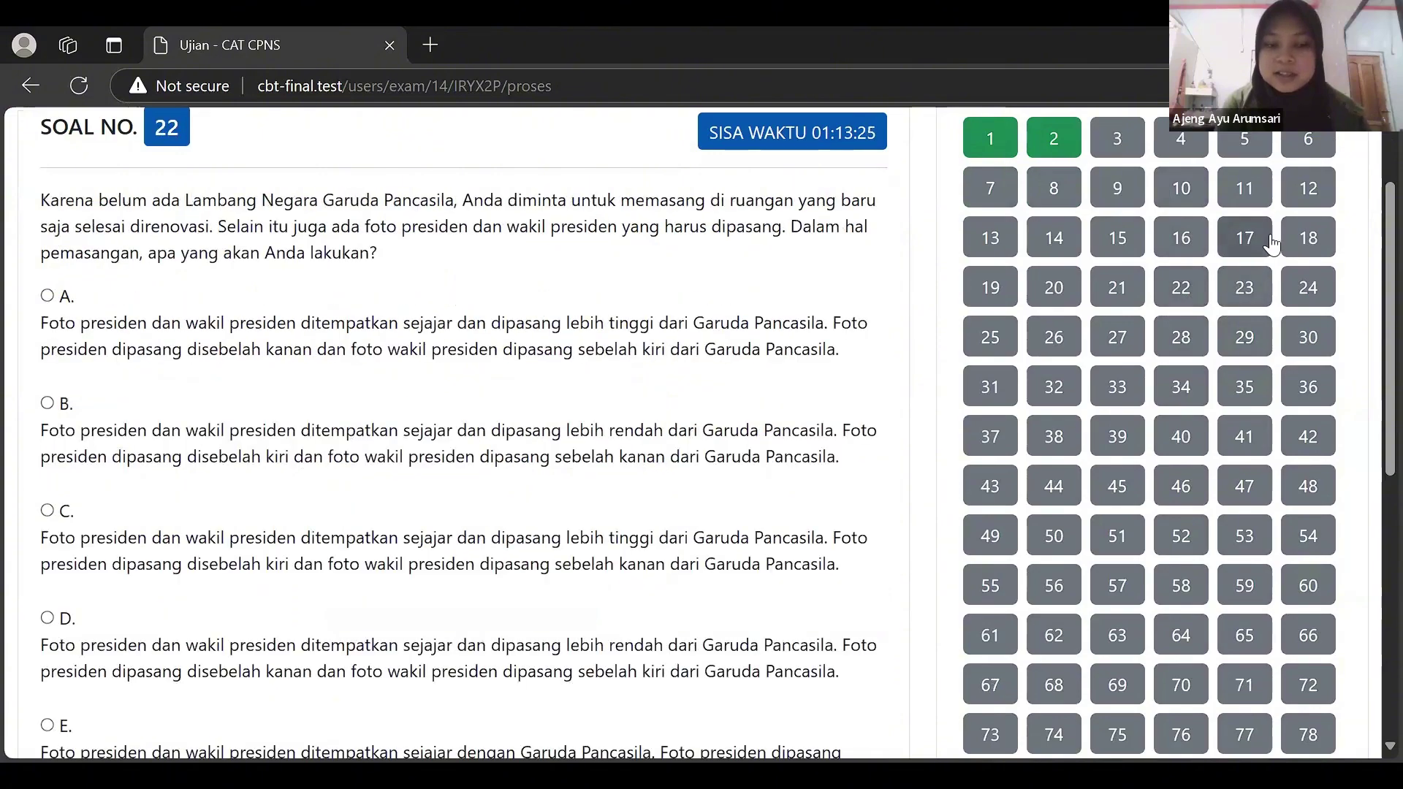
scroll(1267, 248, up, 2)
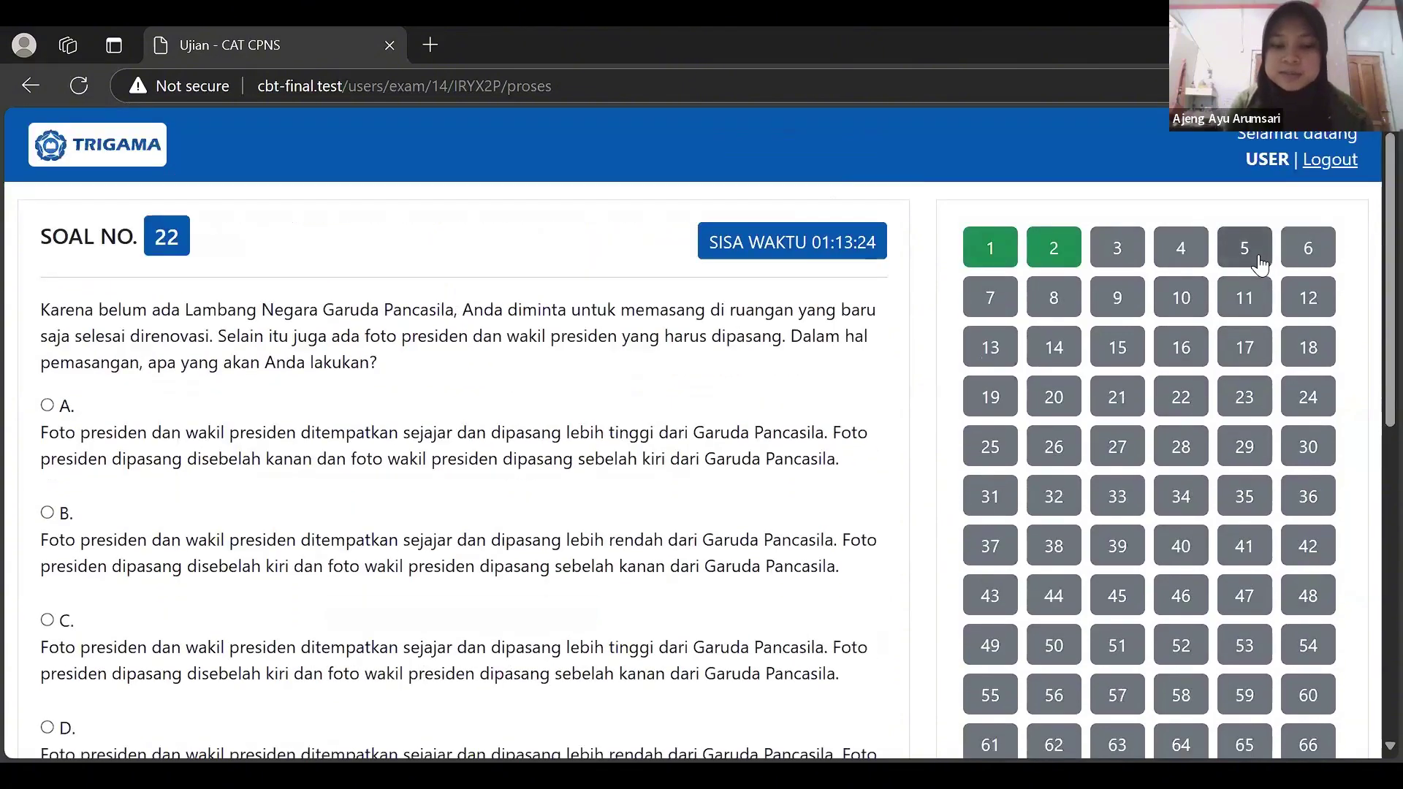
click(1259, 262)
scroll(1213, 368, down, 3)
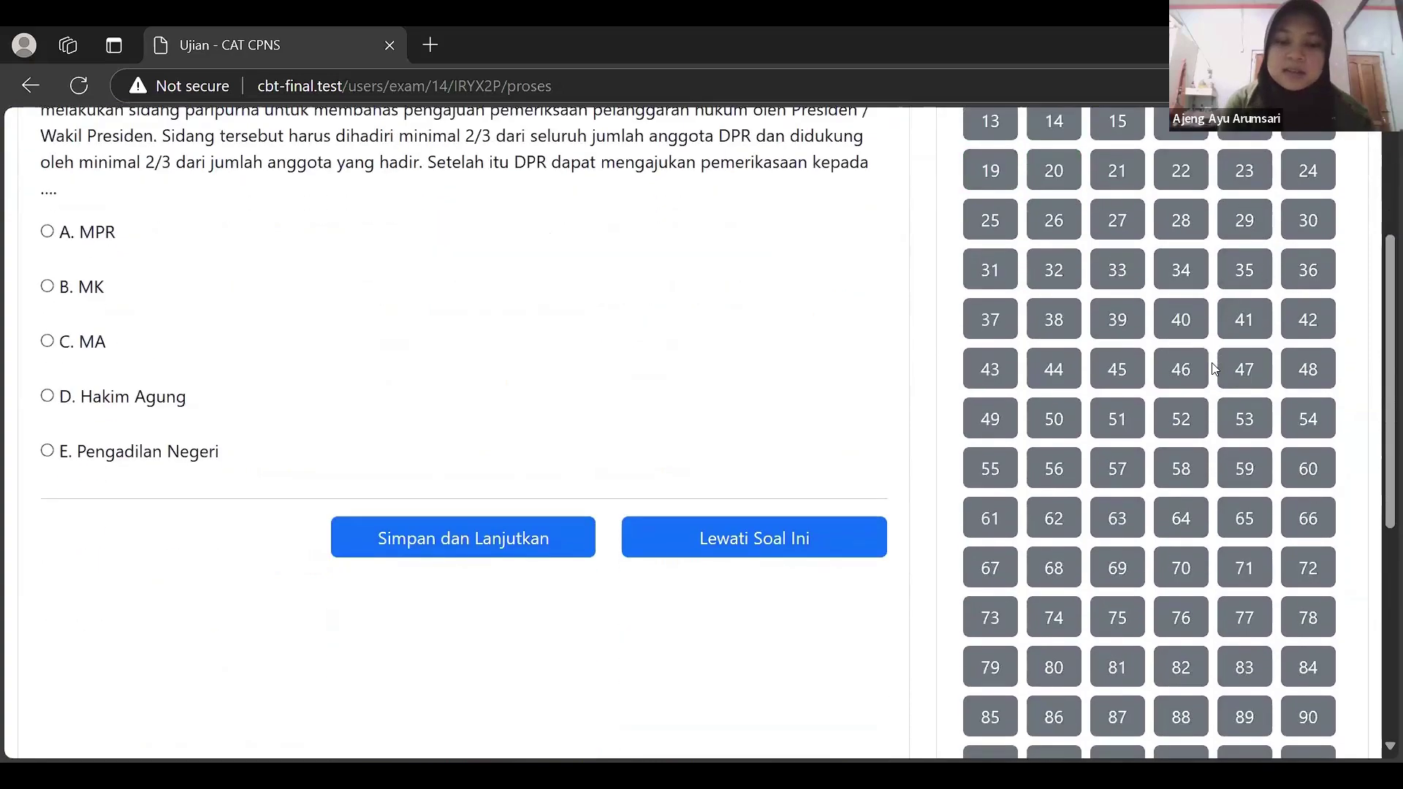
Stop the Try Out 2 exam, confirm ending it, and return to the user dashboard
scroll(1213, 367, down, 6)
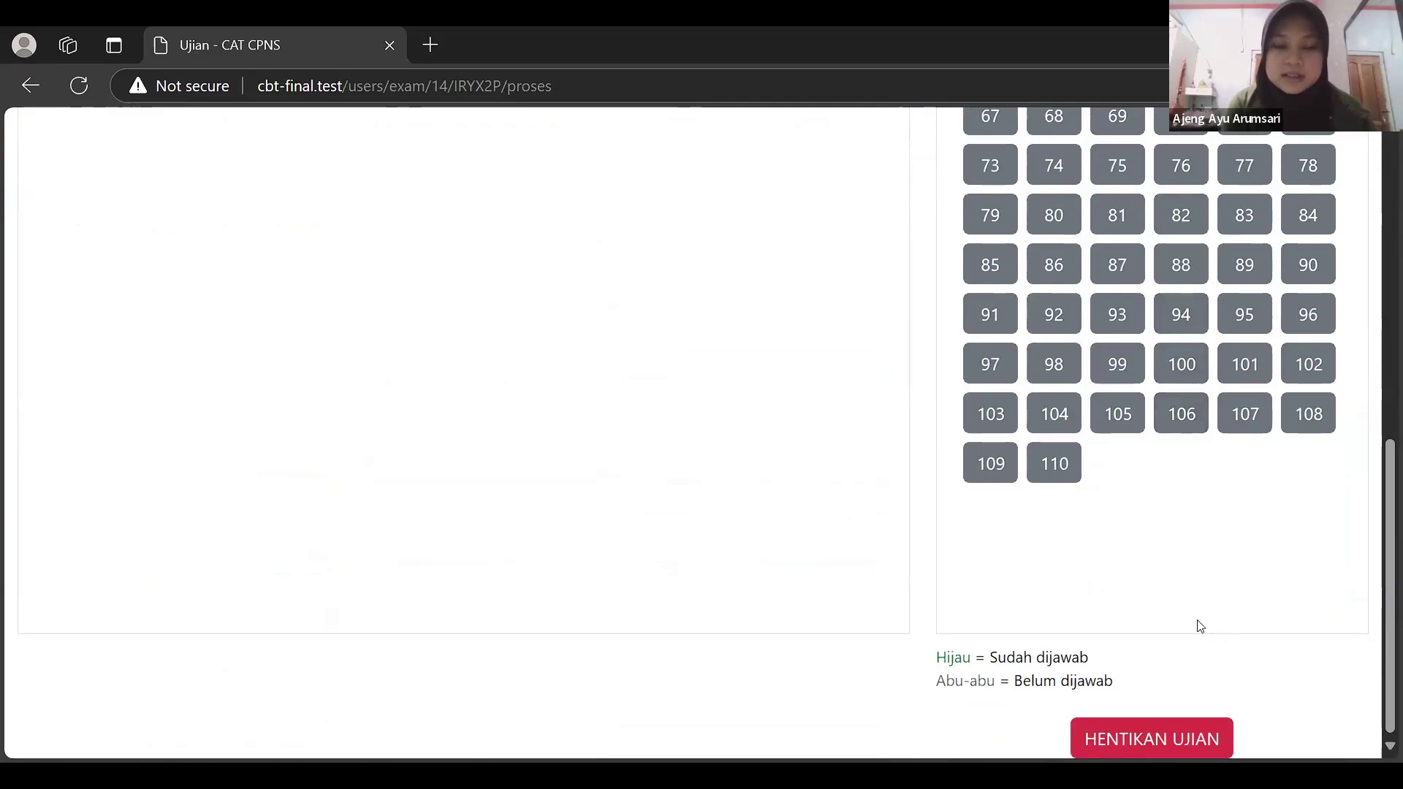
scroll(1128, 511, up, 6)
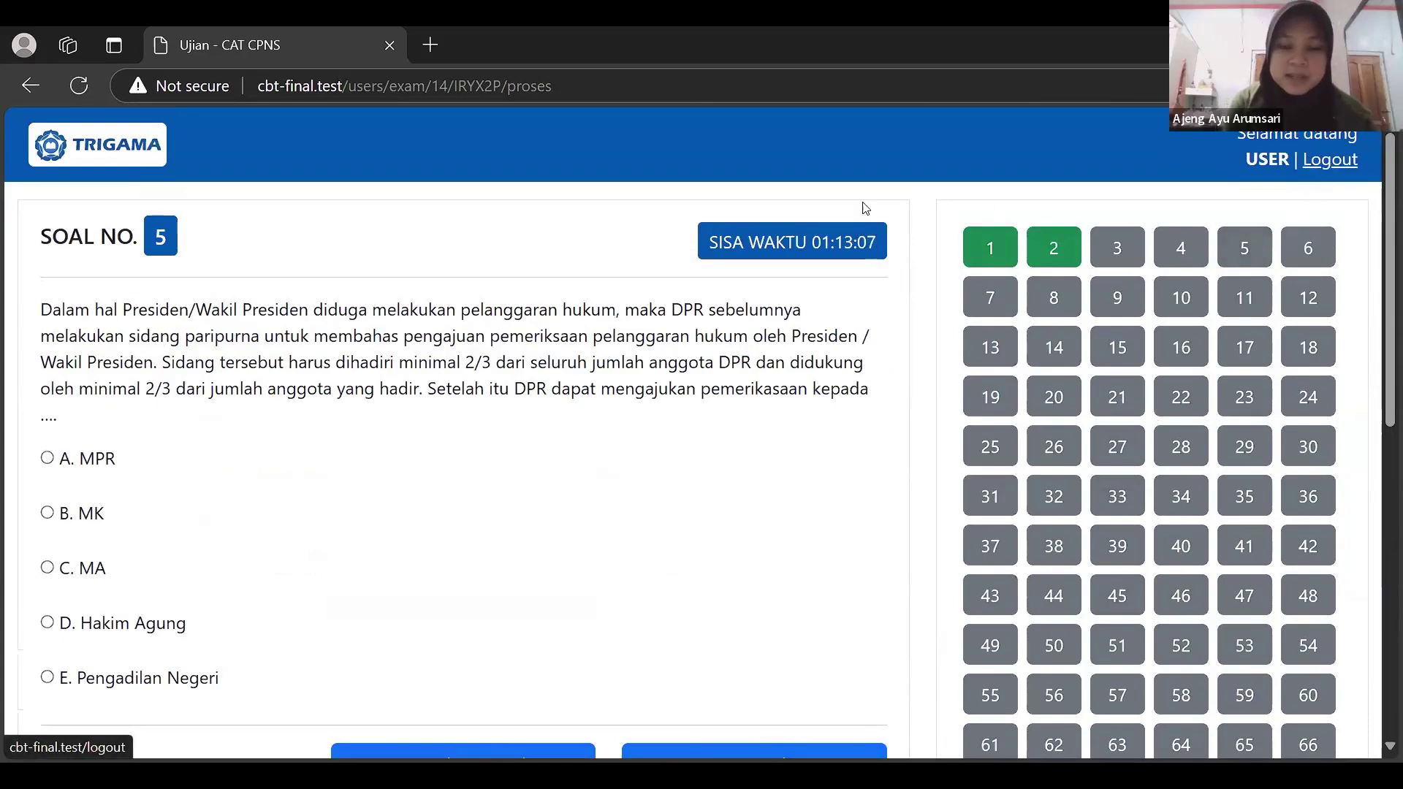
scroll(906, 439, down, 10)
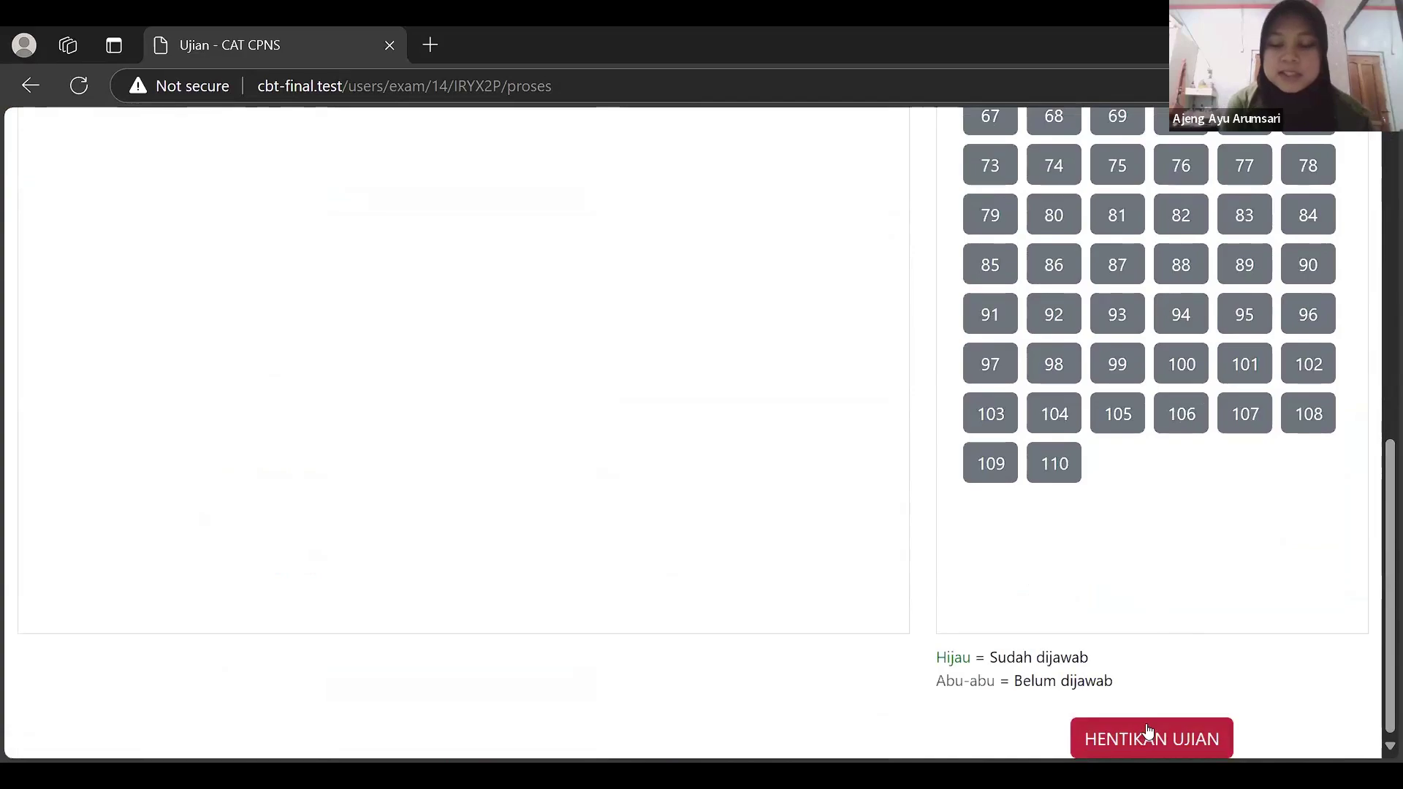
scroll(1221, 544, up, 3)
scroll(1221, 541, down, 3)
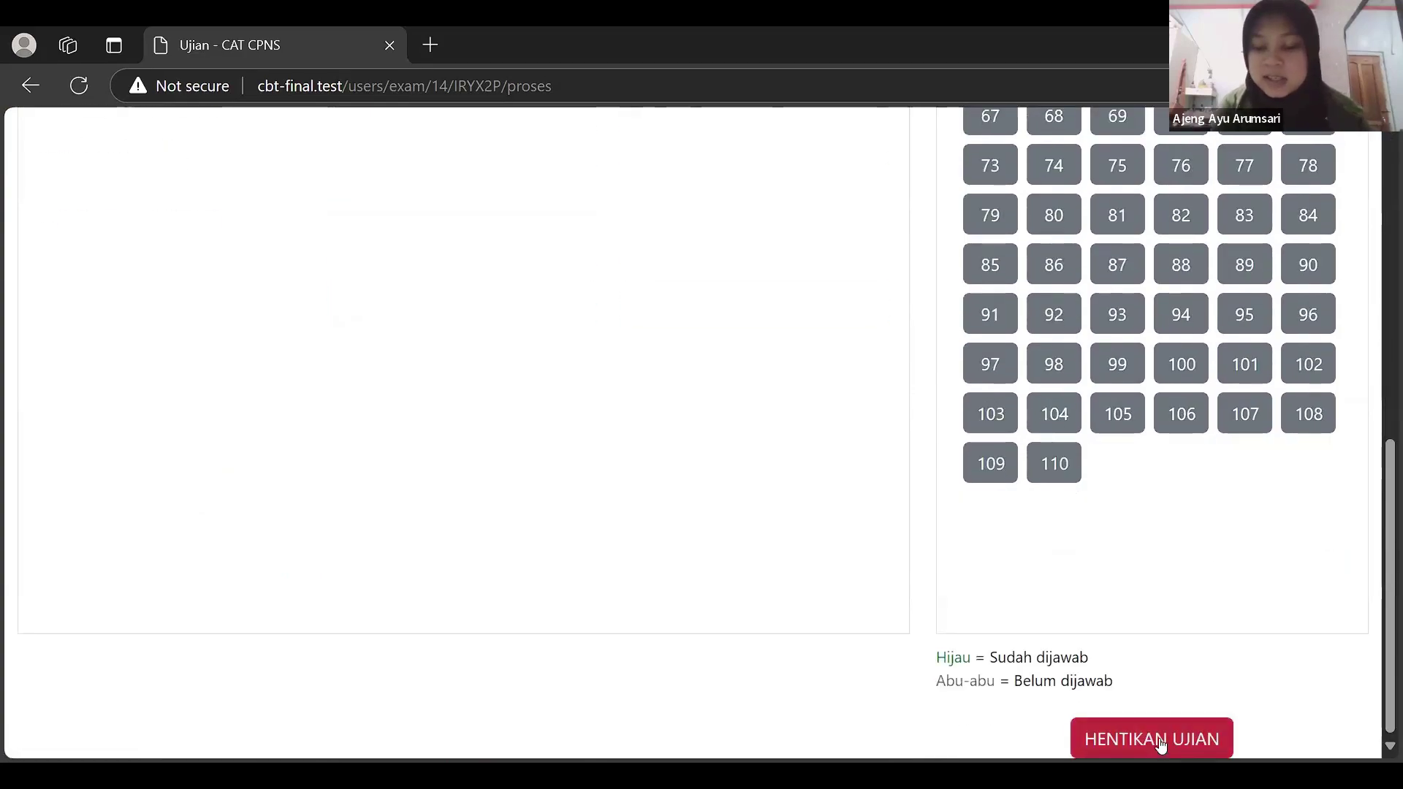
click(1158, 736)
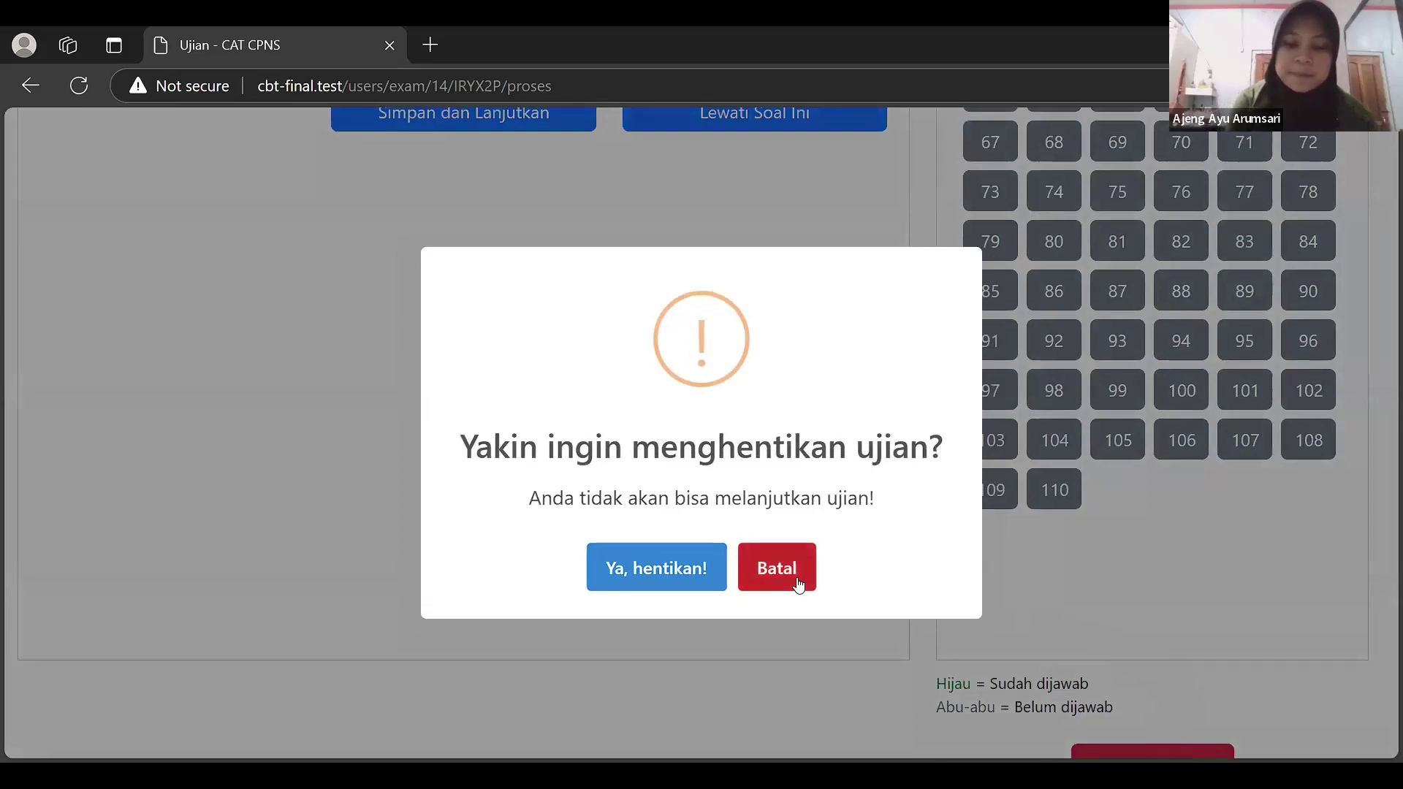
click(705, 573)
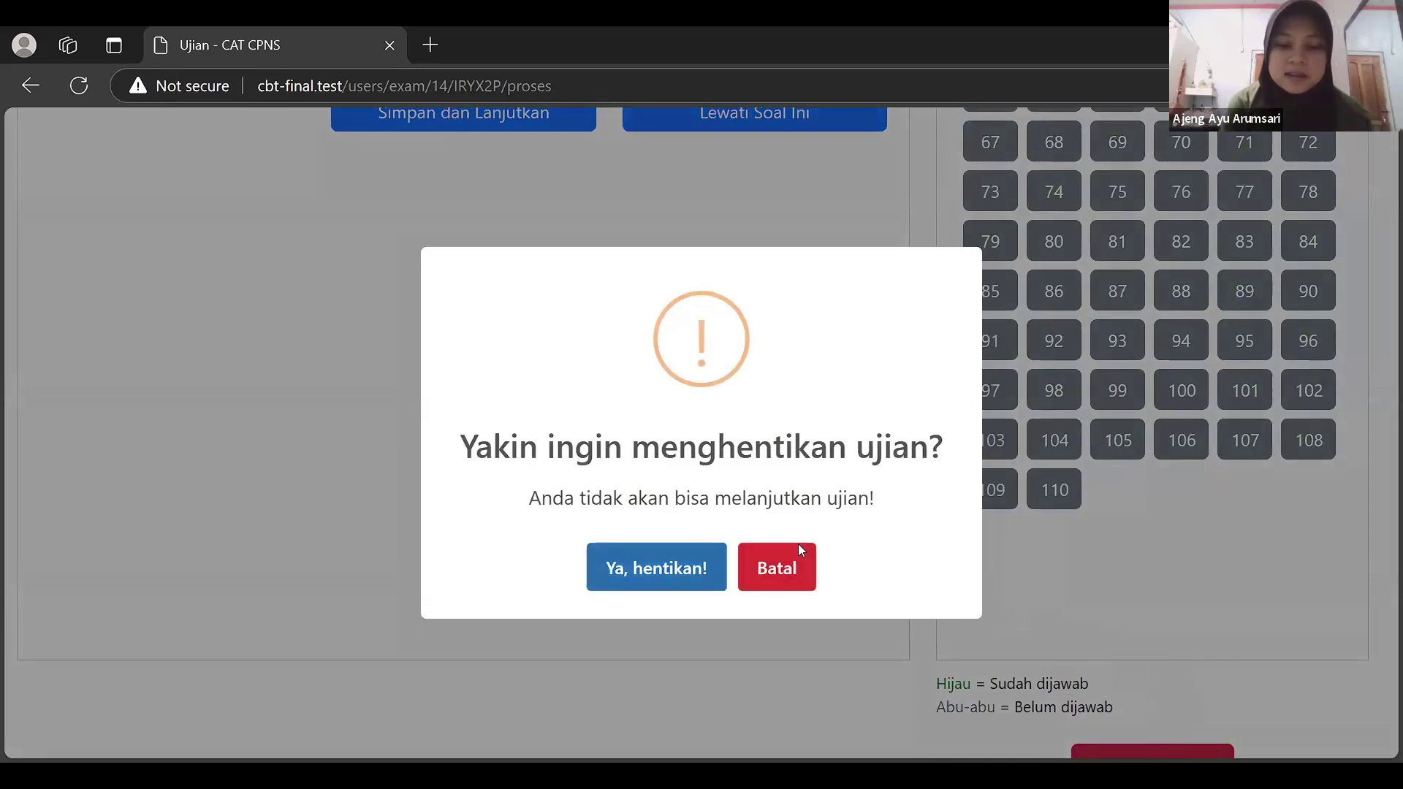
click(806, 206)
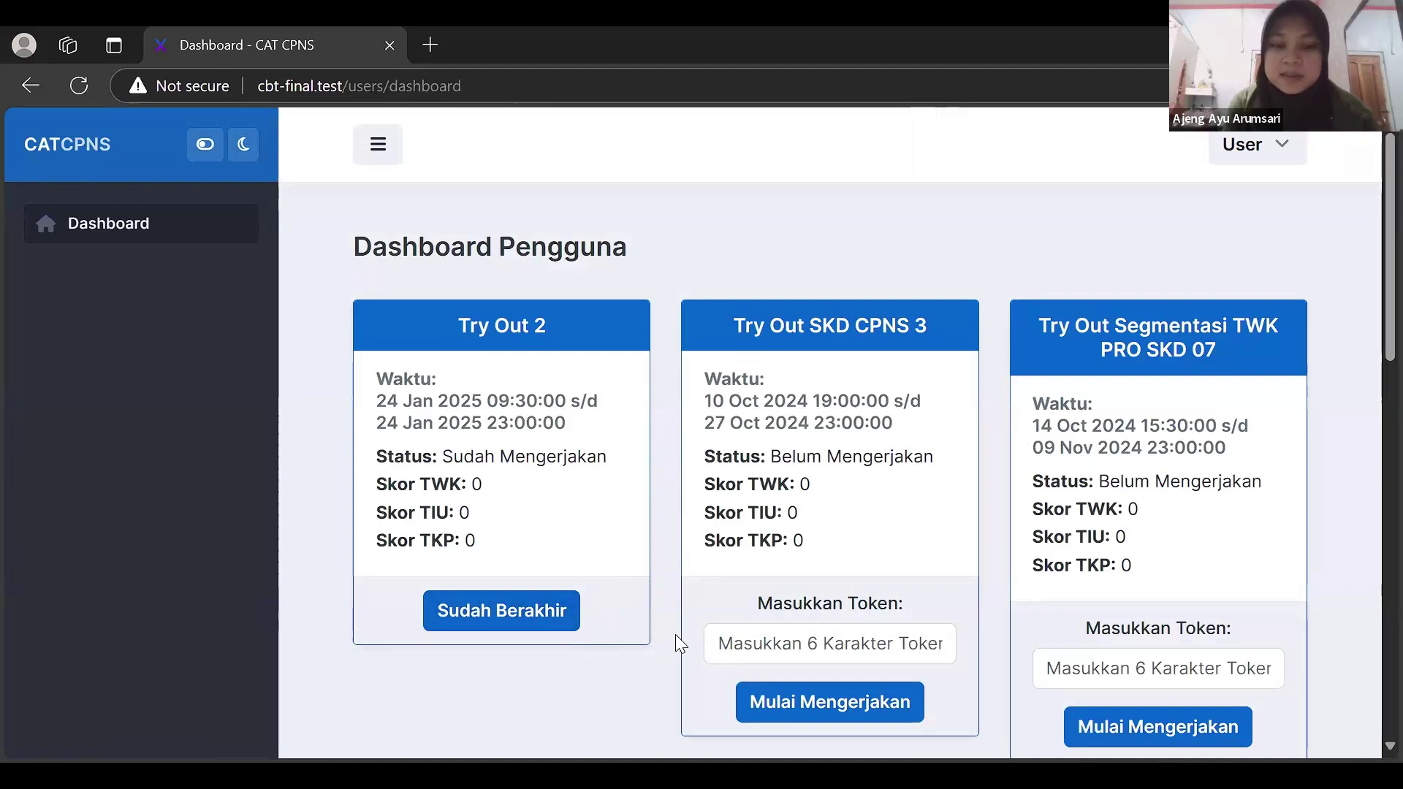
Look through the dashboard's exam cards, examining the token fields of Try Out SKD CPNS 3 and Try Out Segmentasi TWK PRO SKD 07
scroll(675, 636, down, 1)
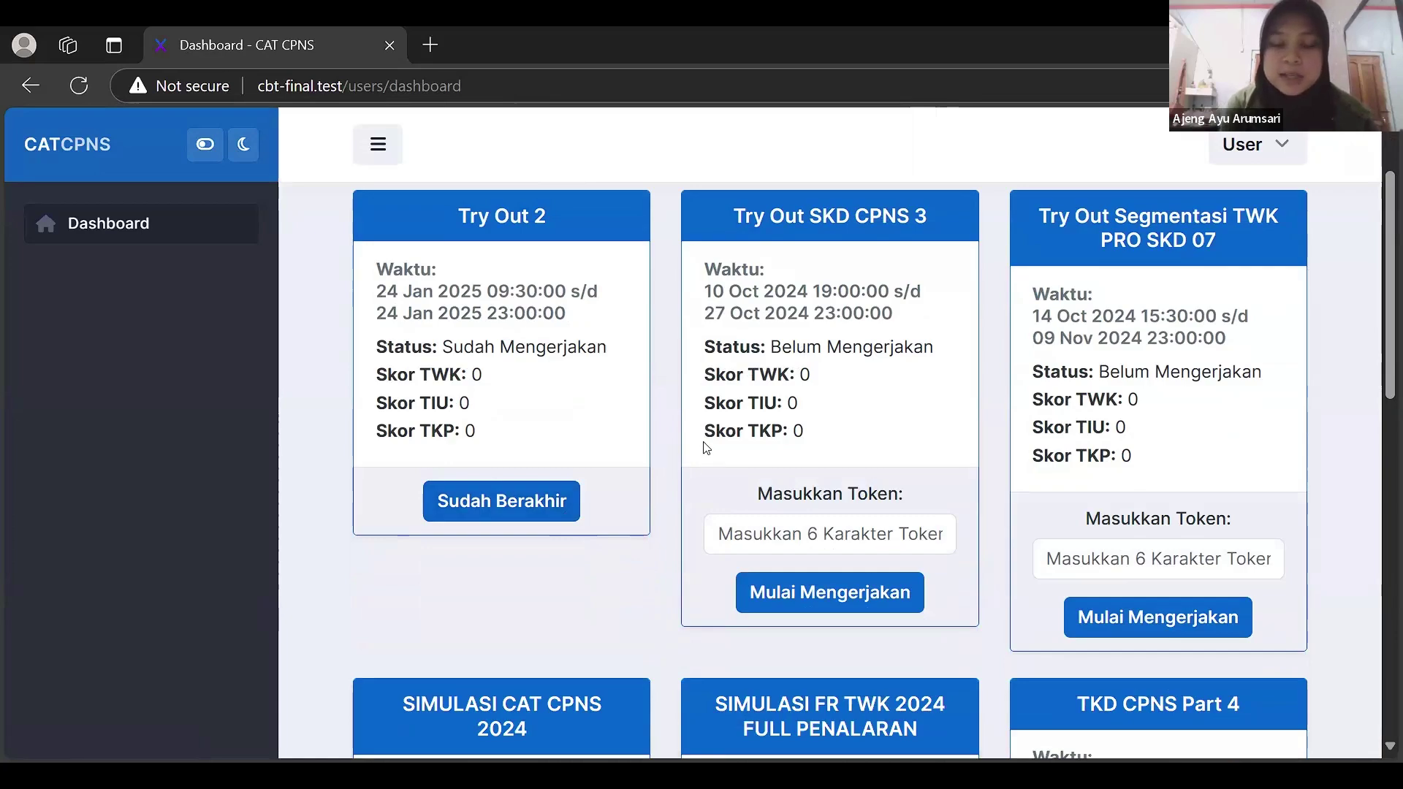
click(797, 533)
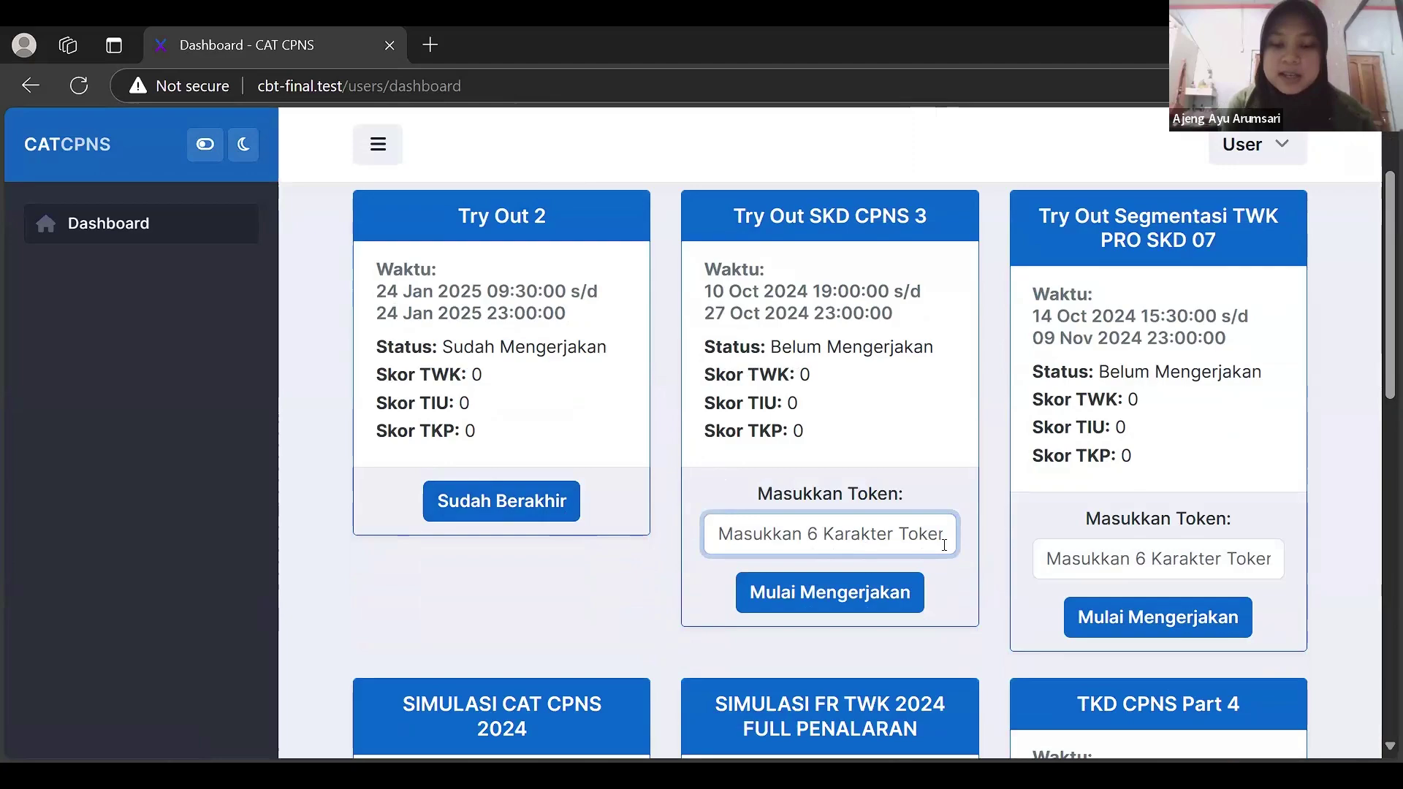
click(1049, 559)
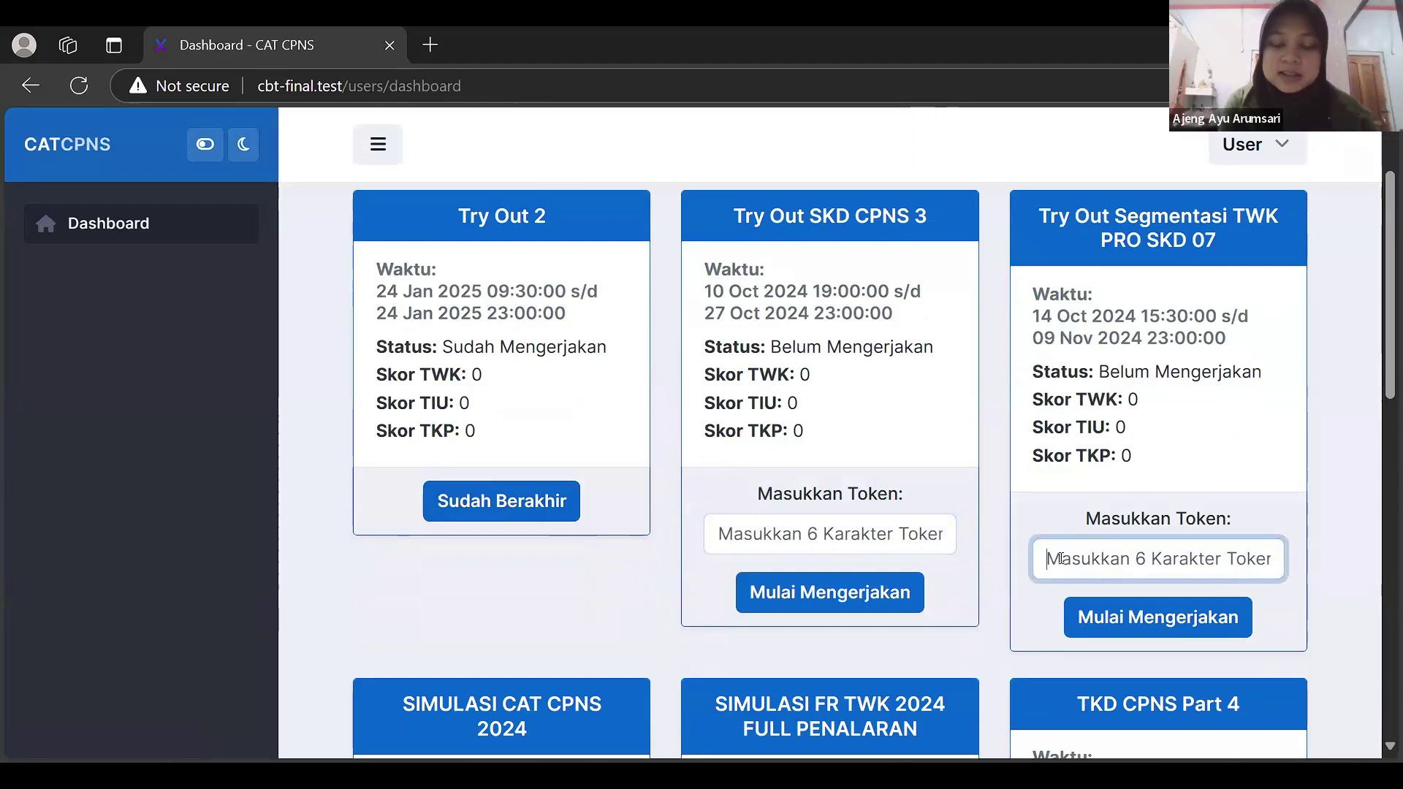
click(939, 529)
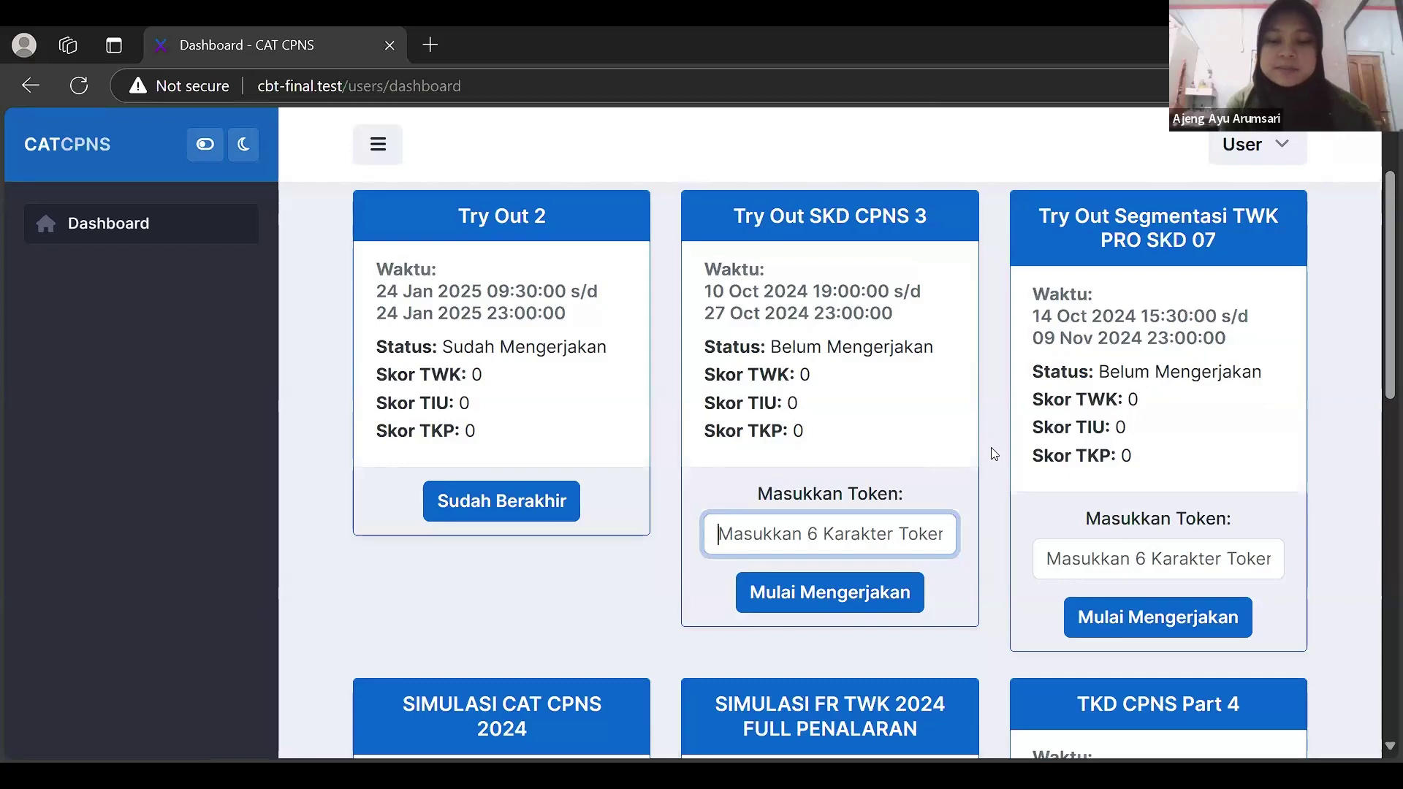
scroll(986, 475, down, 8)
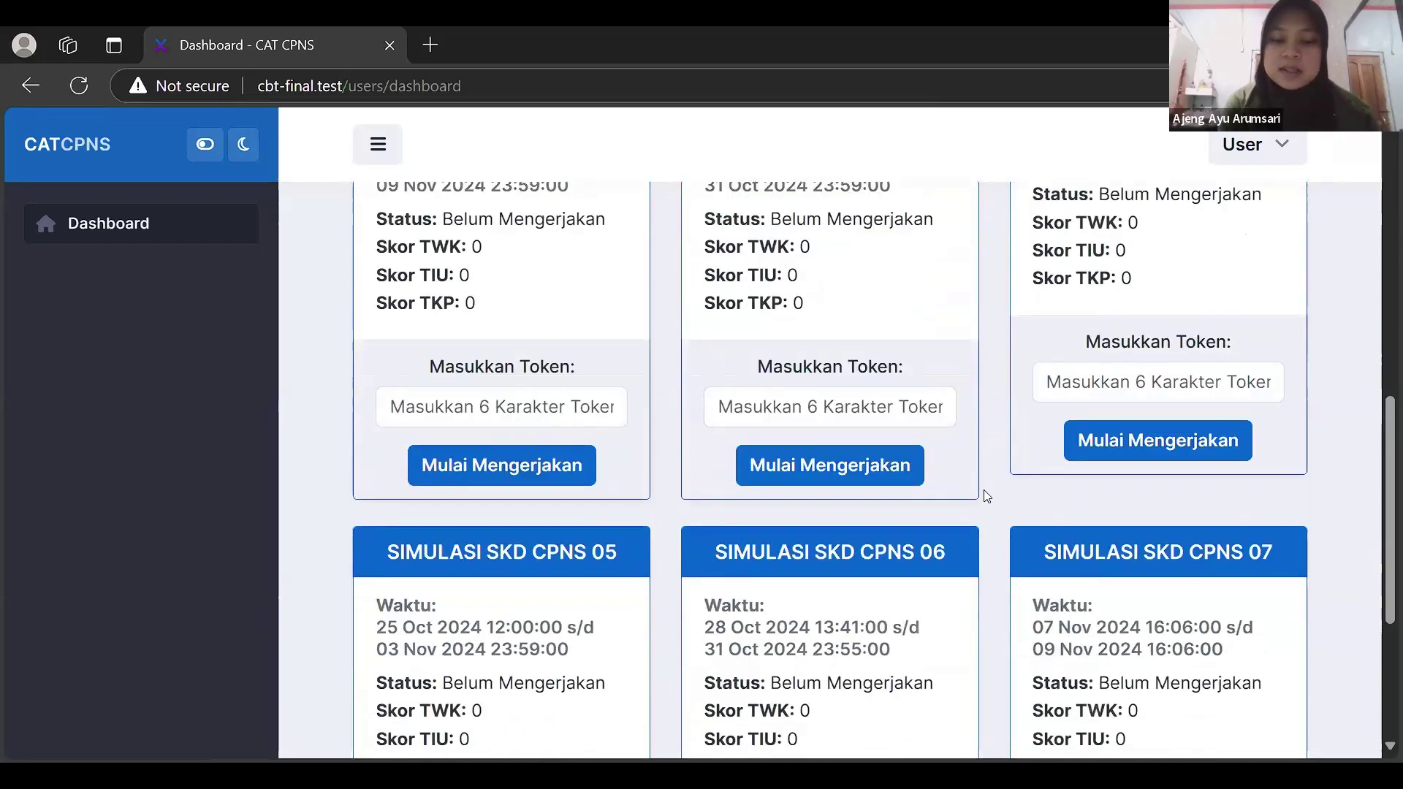
scroll(983, 489, down, 2)
scroll(983, 490, up, 3)
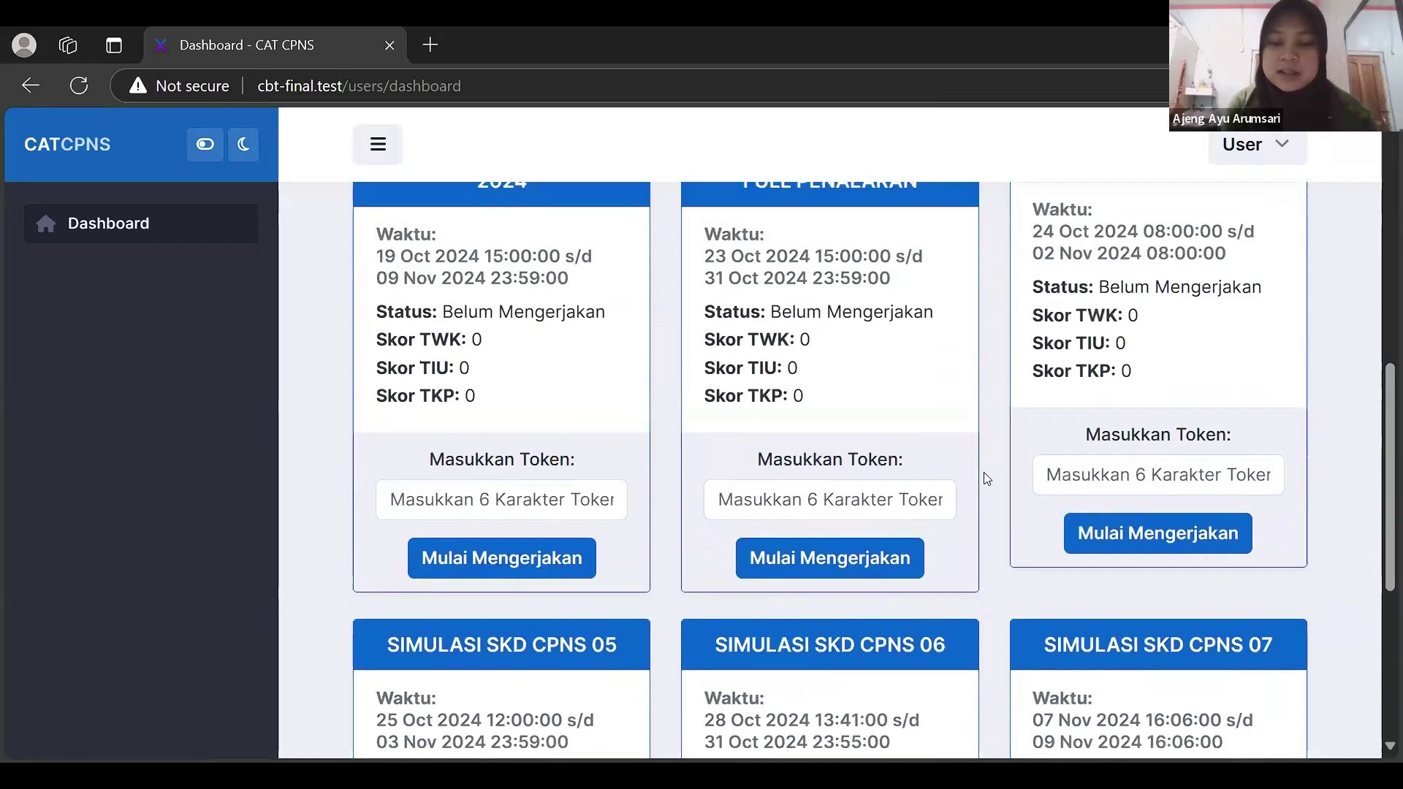
scroll(982, 476, up, 10)
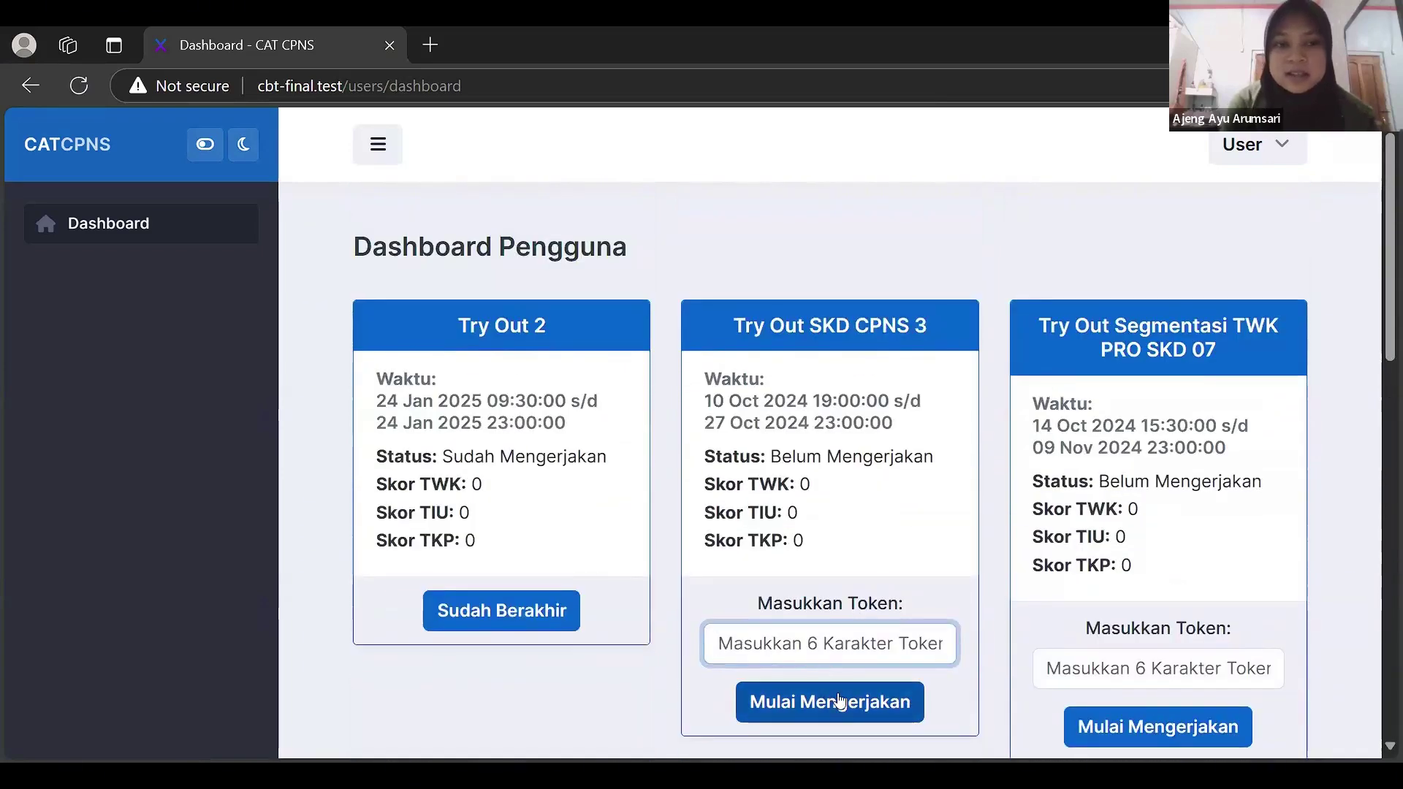
Try to start the Try Out SKD CPNS 3 exam with its token field left empty
click(825, 702)
scroll(991, 483, down, 2)
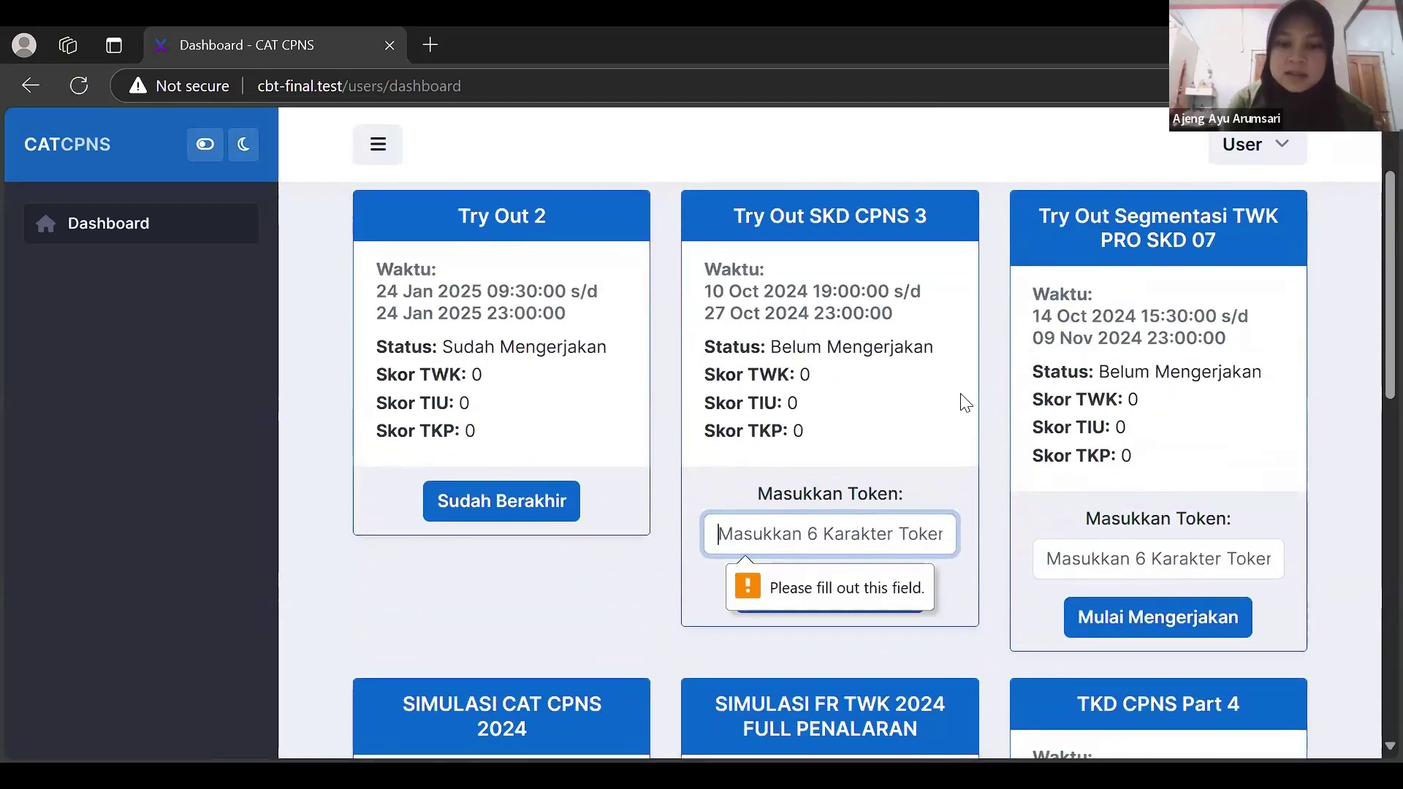
click(978, 401)
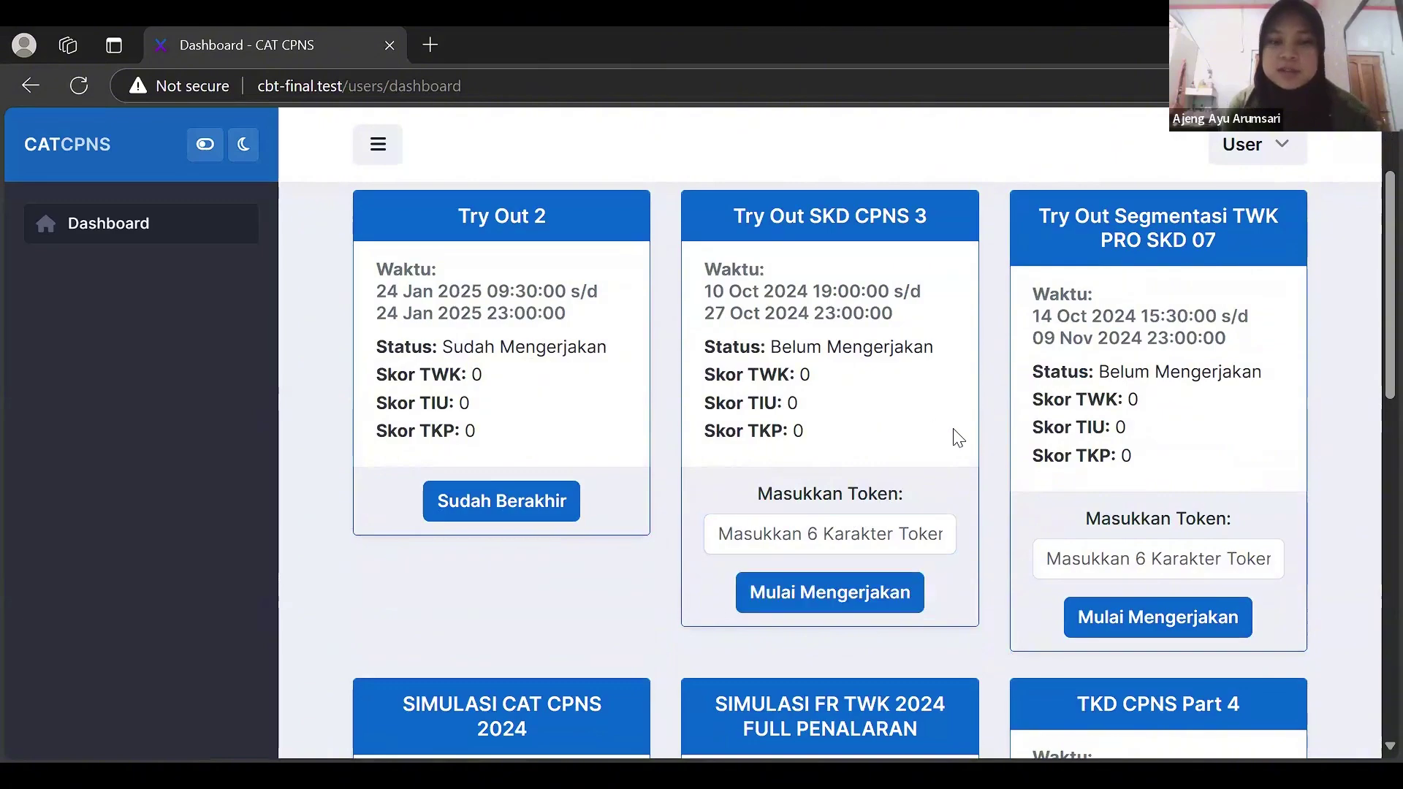
scroll(961, 428, up, 2)
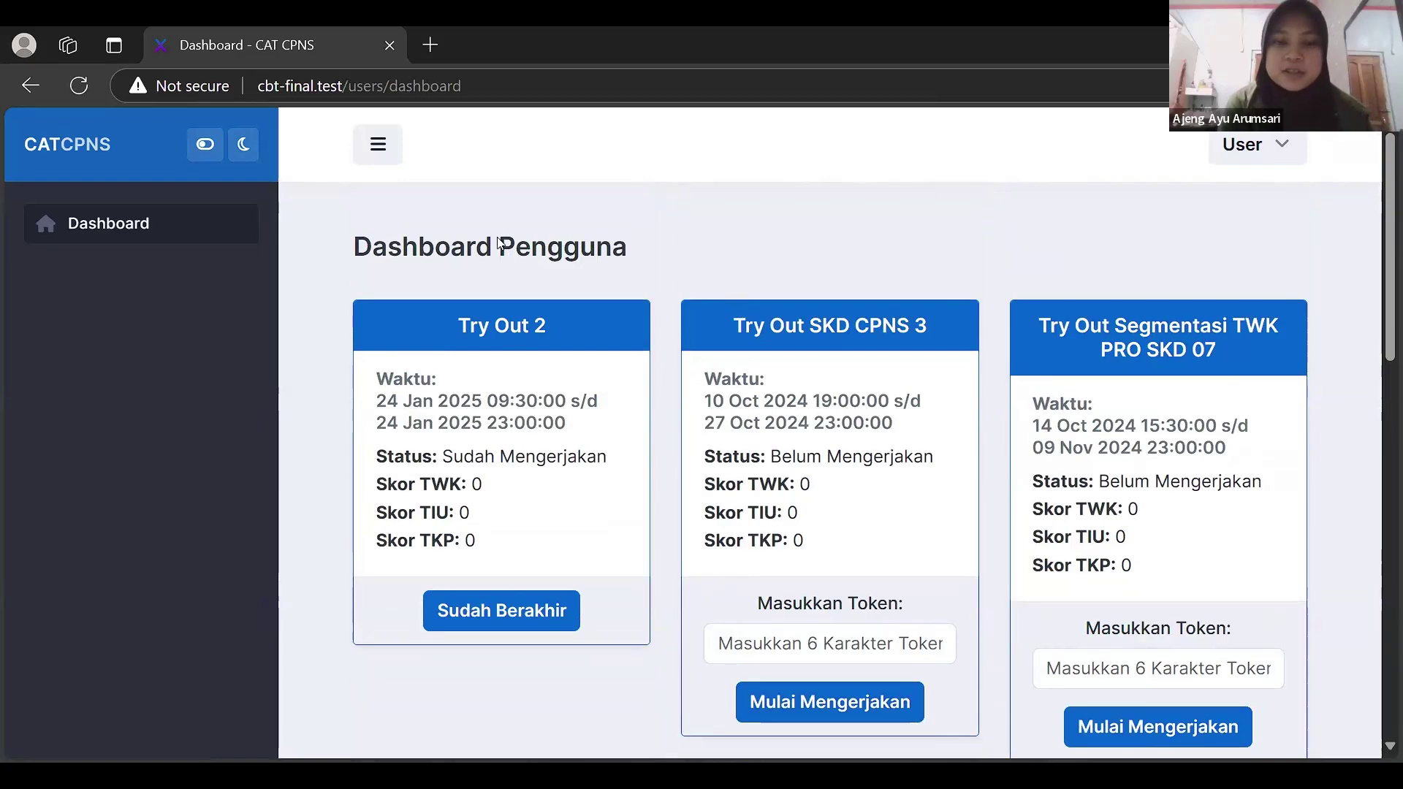
click(1236, 147)
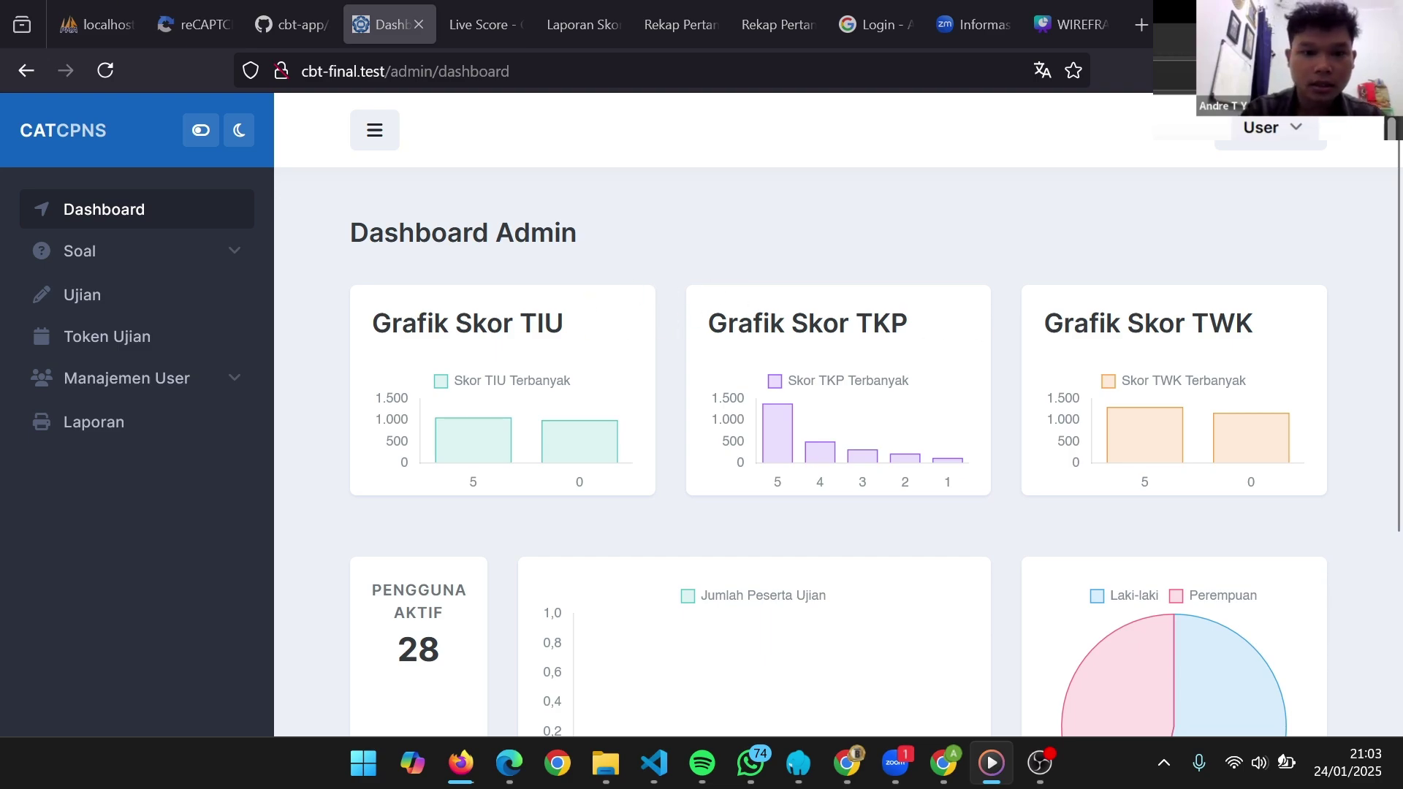
Look over the admin dashboard's score charts, active user count, exam participant chart and gender pie chart
scroll(1101, 326, down, 3)
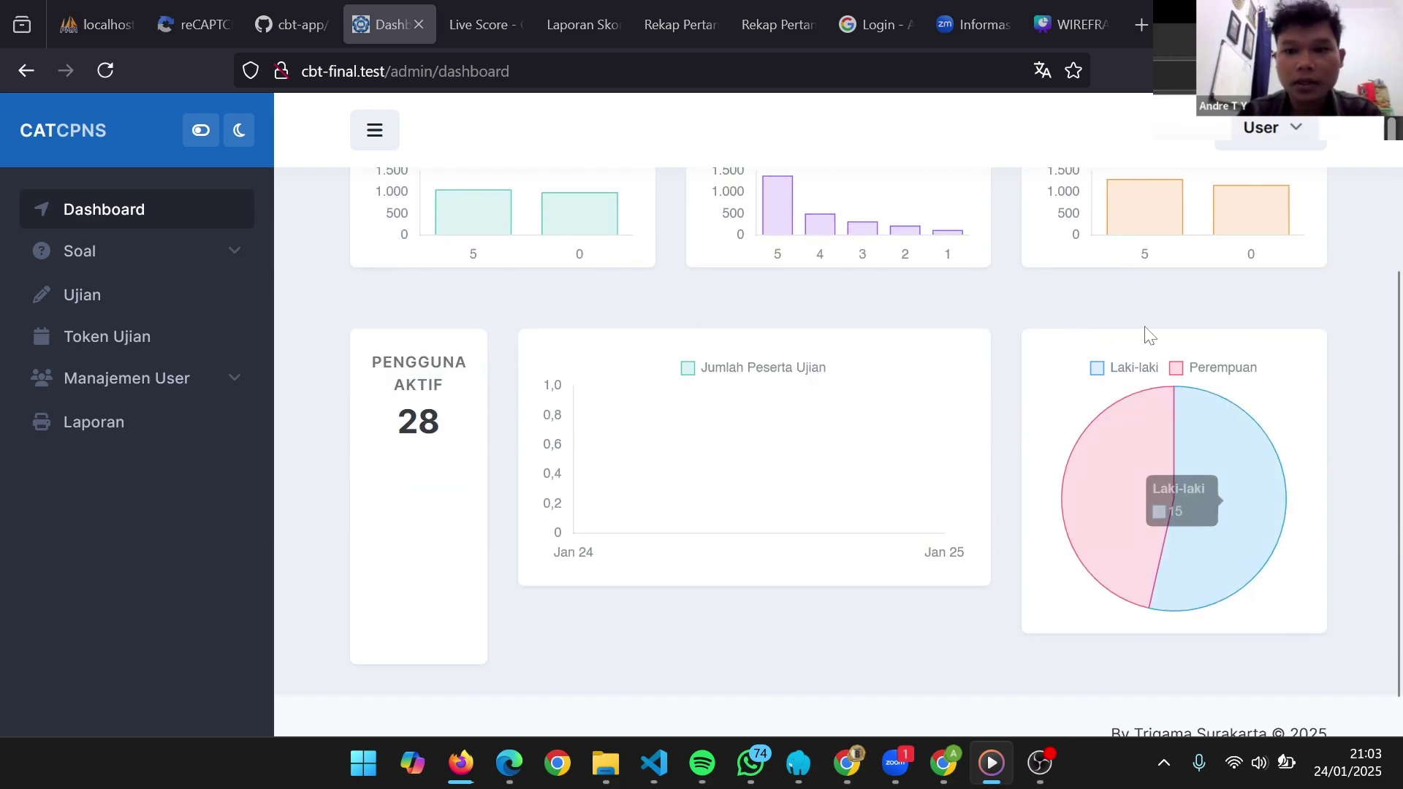
scroll(472, 275, up, 1)
scroll(471, 275, up, 3)
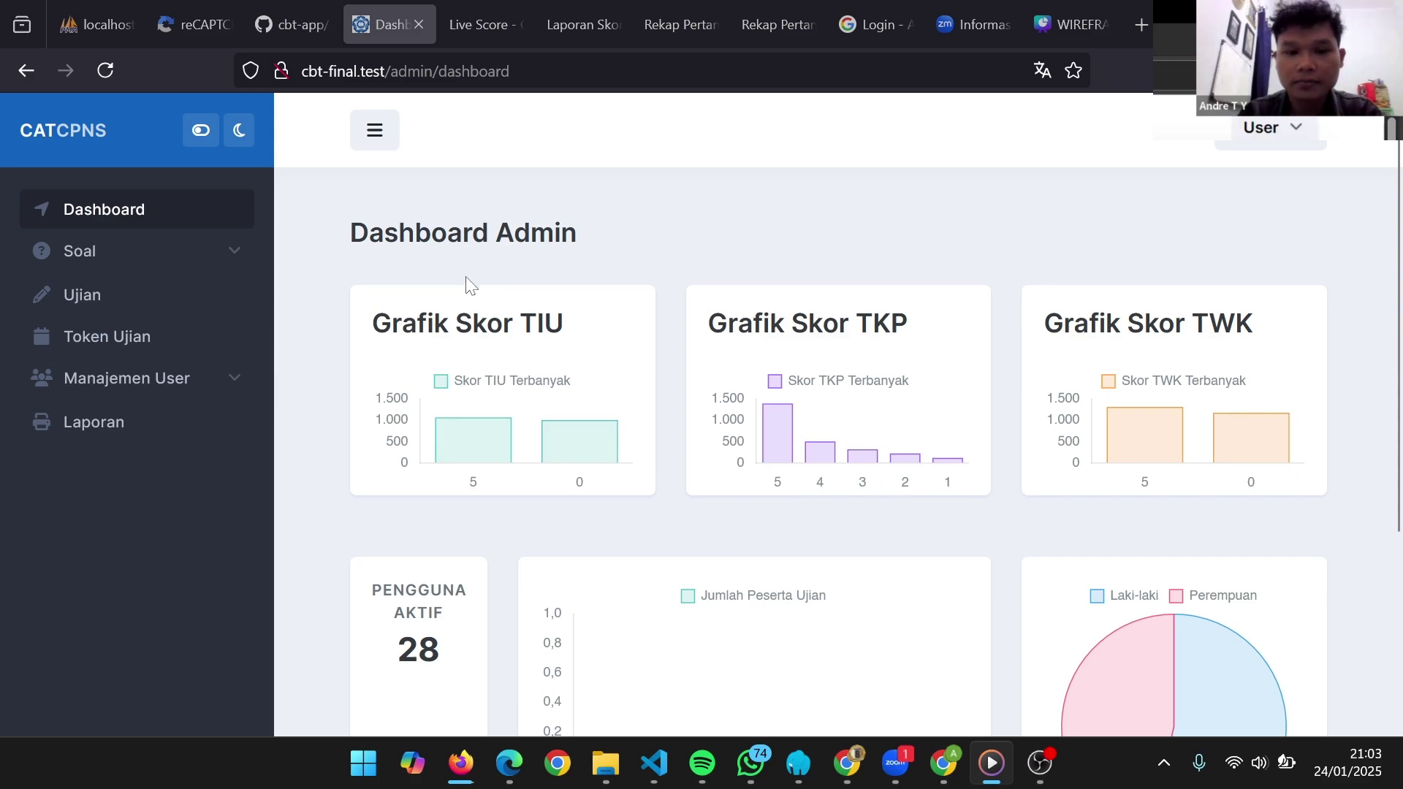
Look through the question subcategories under TWK, TIU and TKP in the Soal section
click(225, 261)
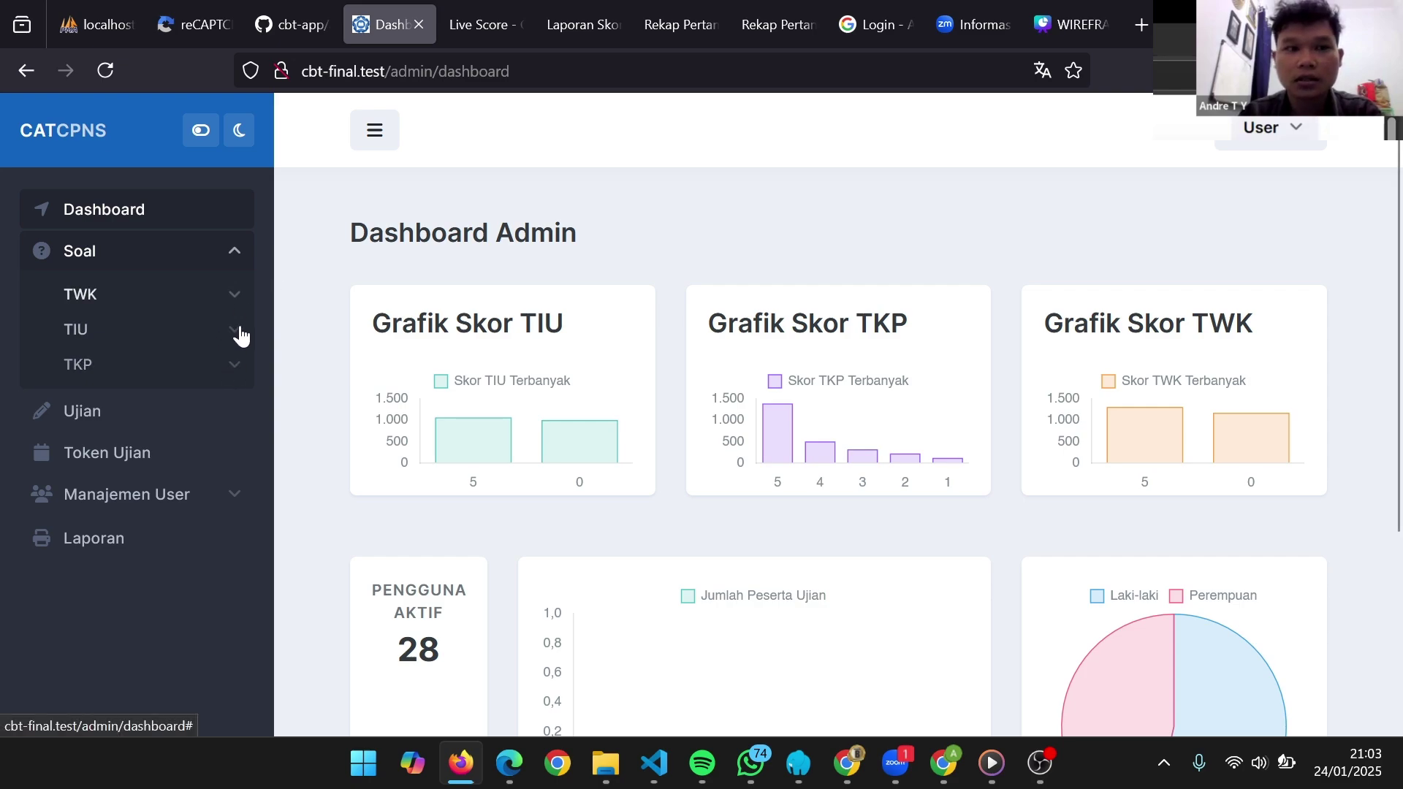
click(234, 301)
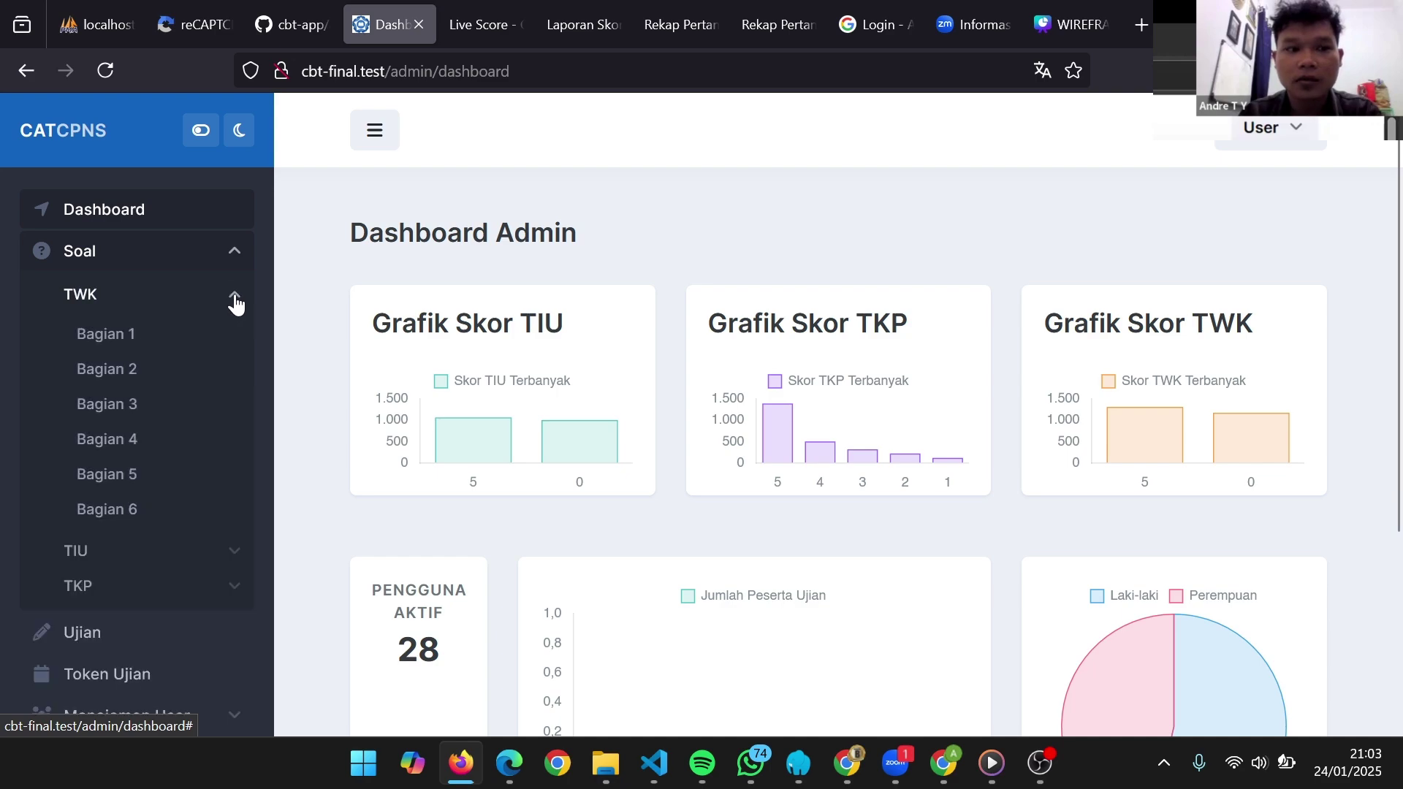
click(234, 299)
click(235, 330)
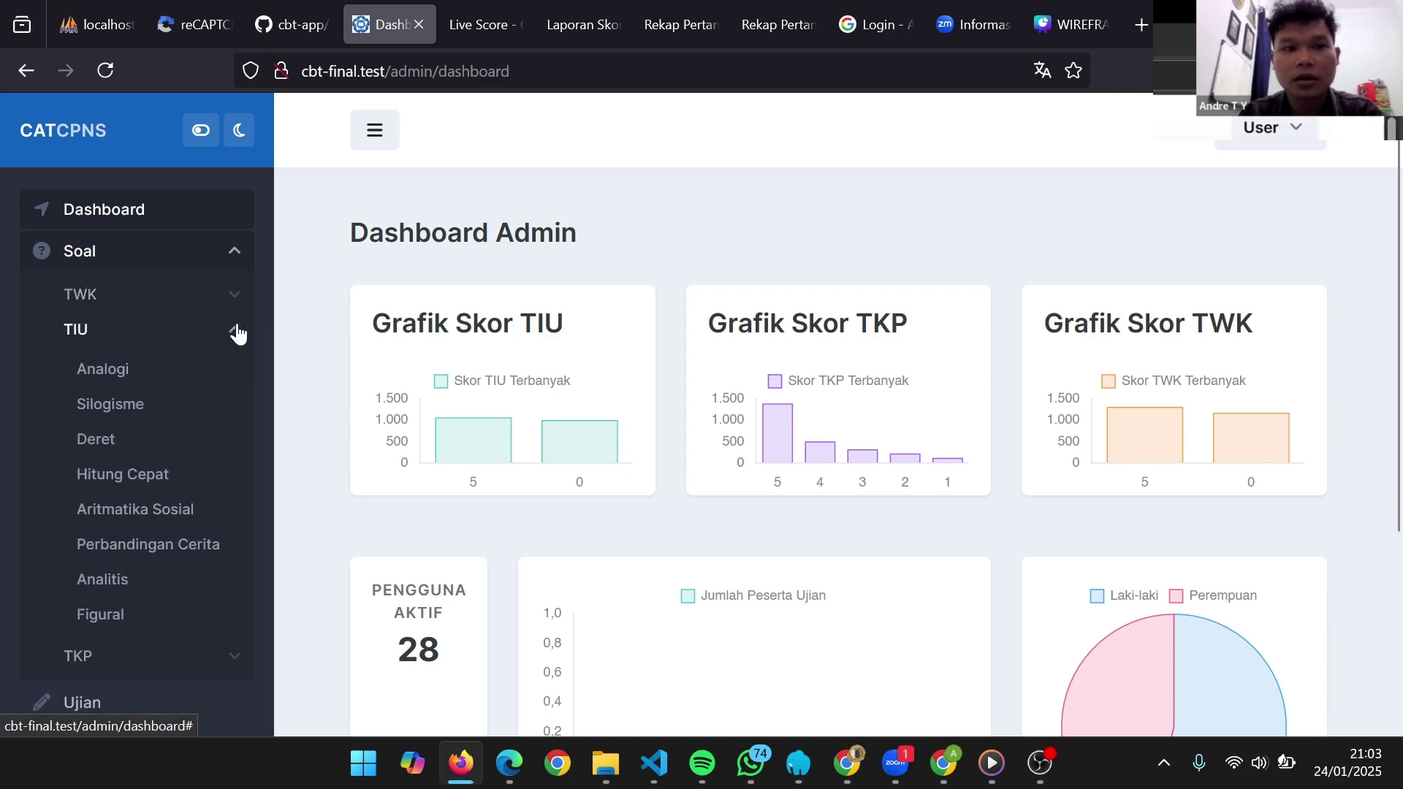
click(237, 334)
click(234, 373)
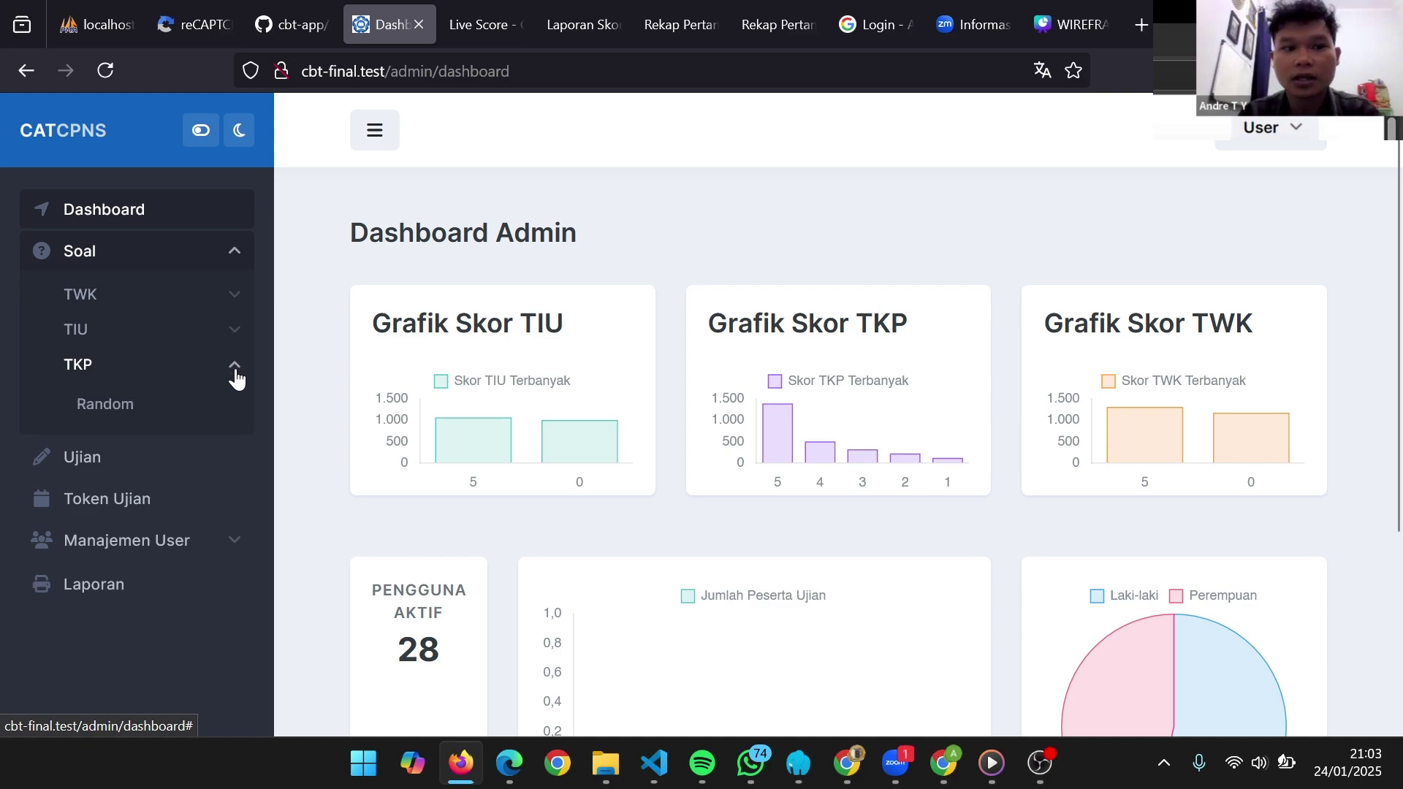
click(234, 374)
Open the TWK Bagian 1 question list and start adding a new question
click(233, 295)
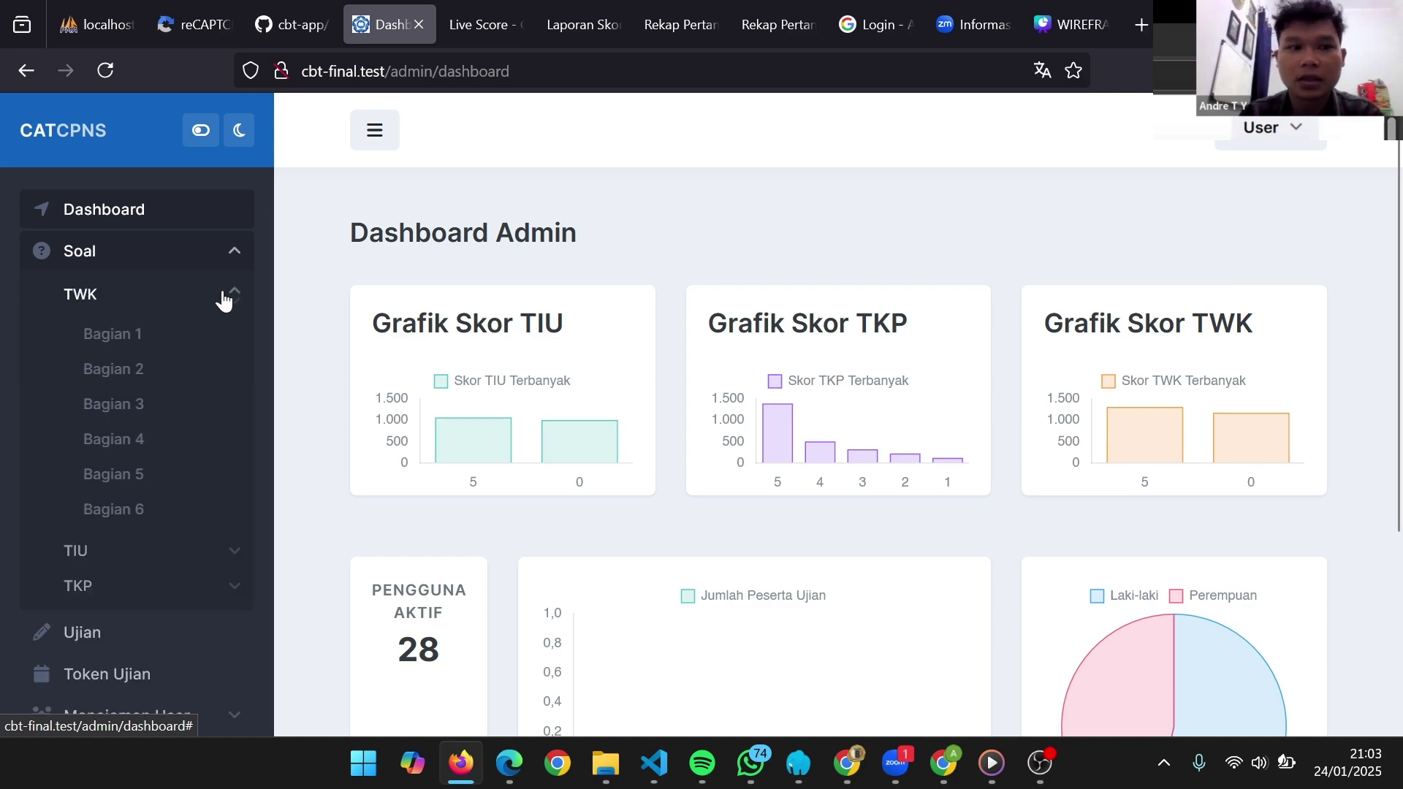
click(225, 344)
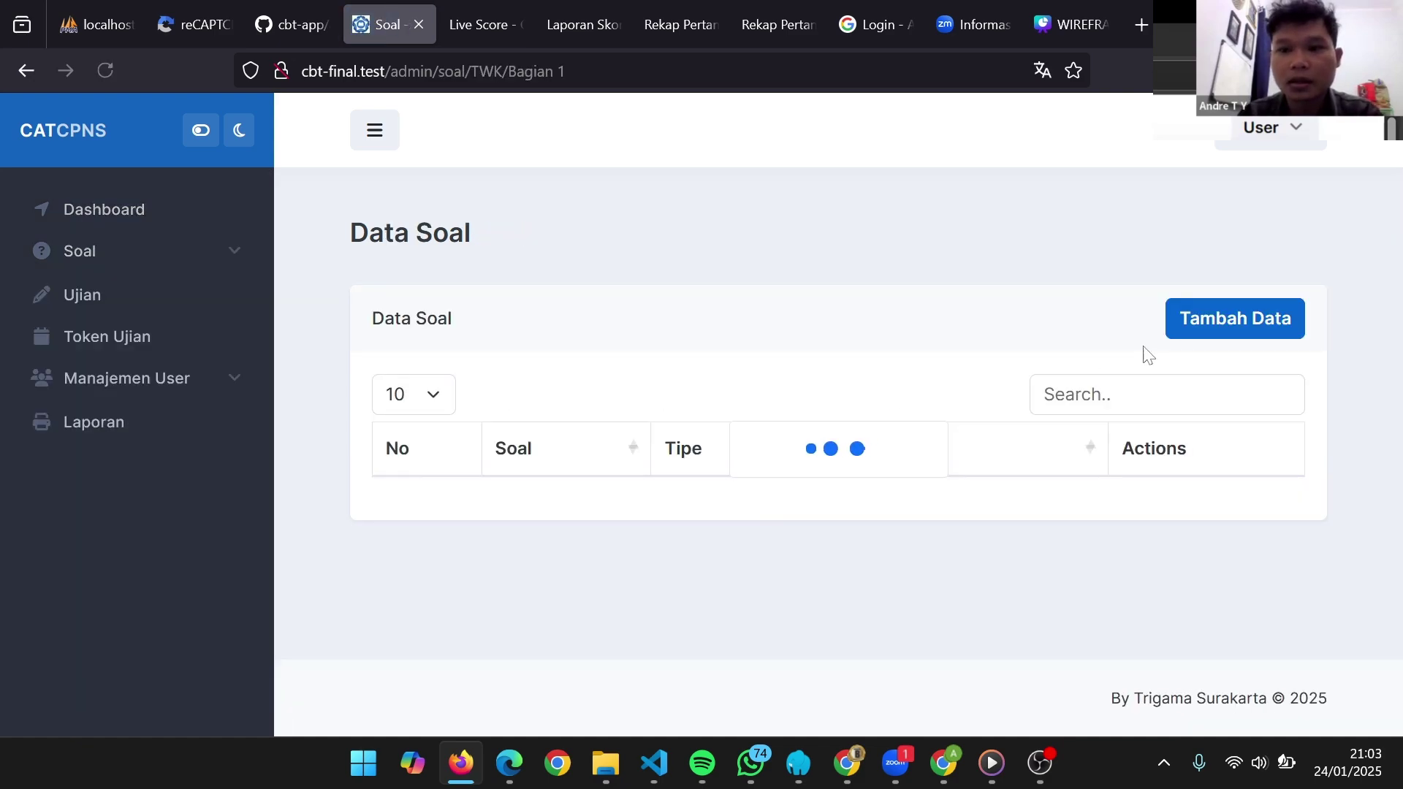
click(1201, 320)
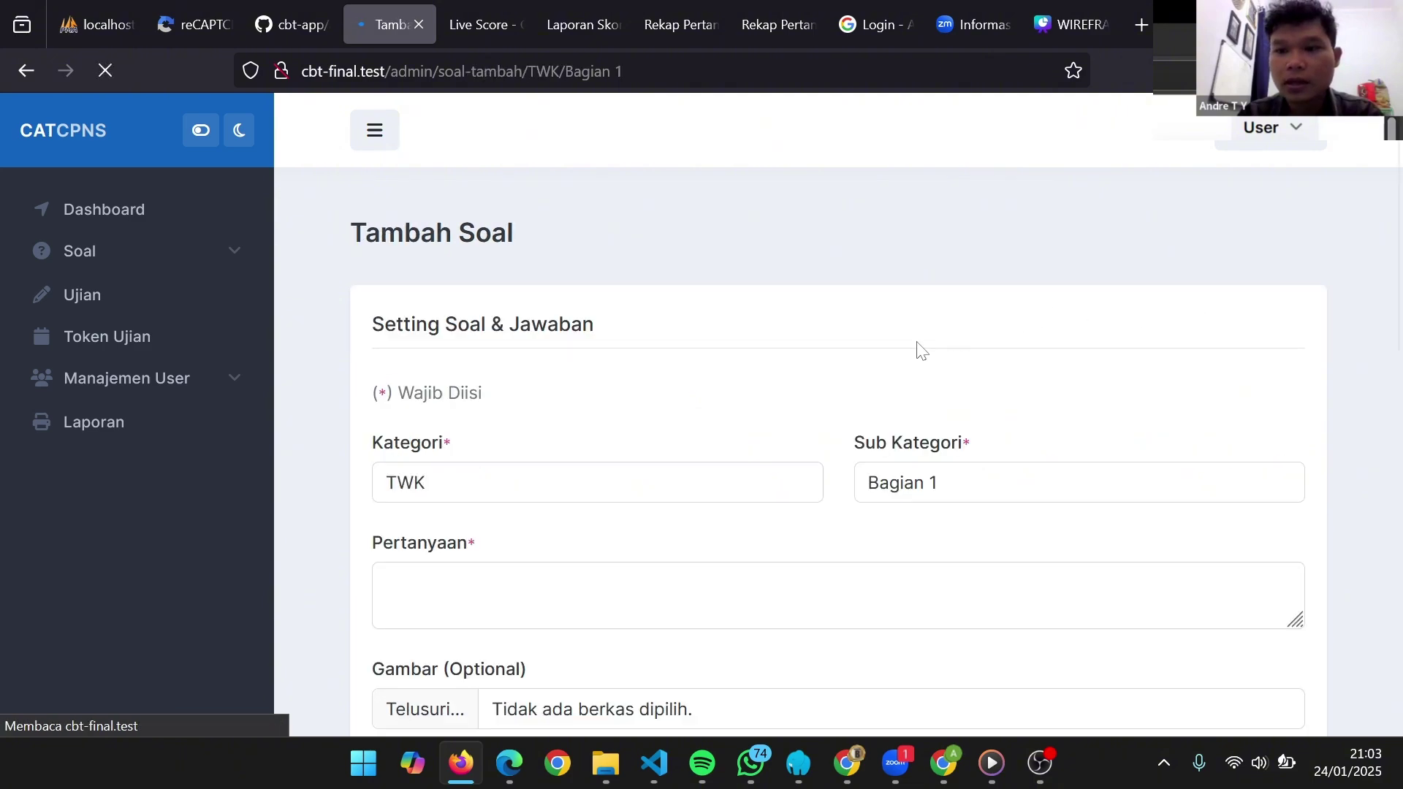
scroll(921, 351, down, 3)
scroll(859, 438, up, 1)
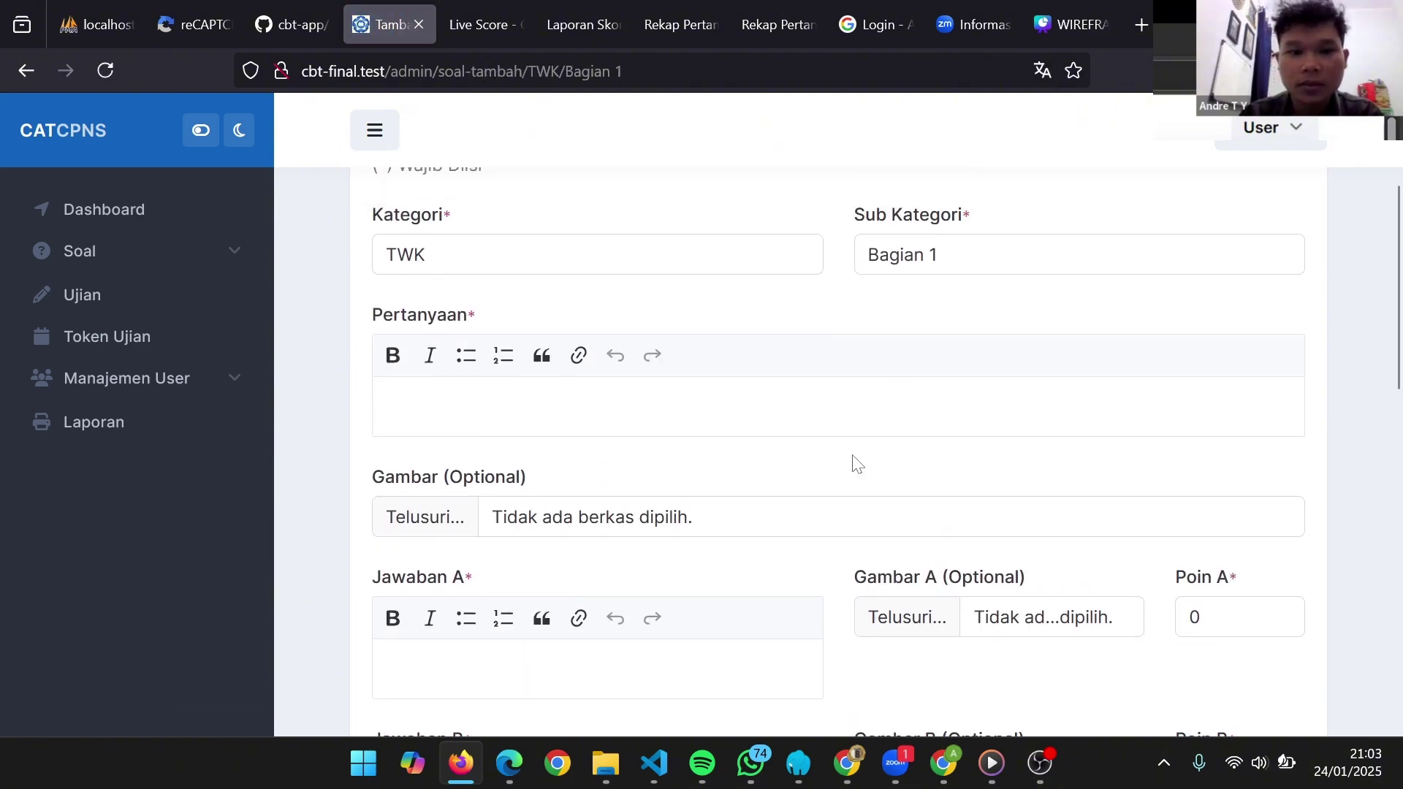
Examine the new question form's image upload, answer, points and correct answer fields, cancelling the file selection for the question image
click(826, 518)
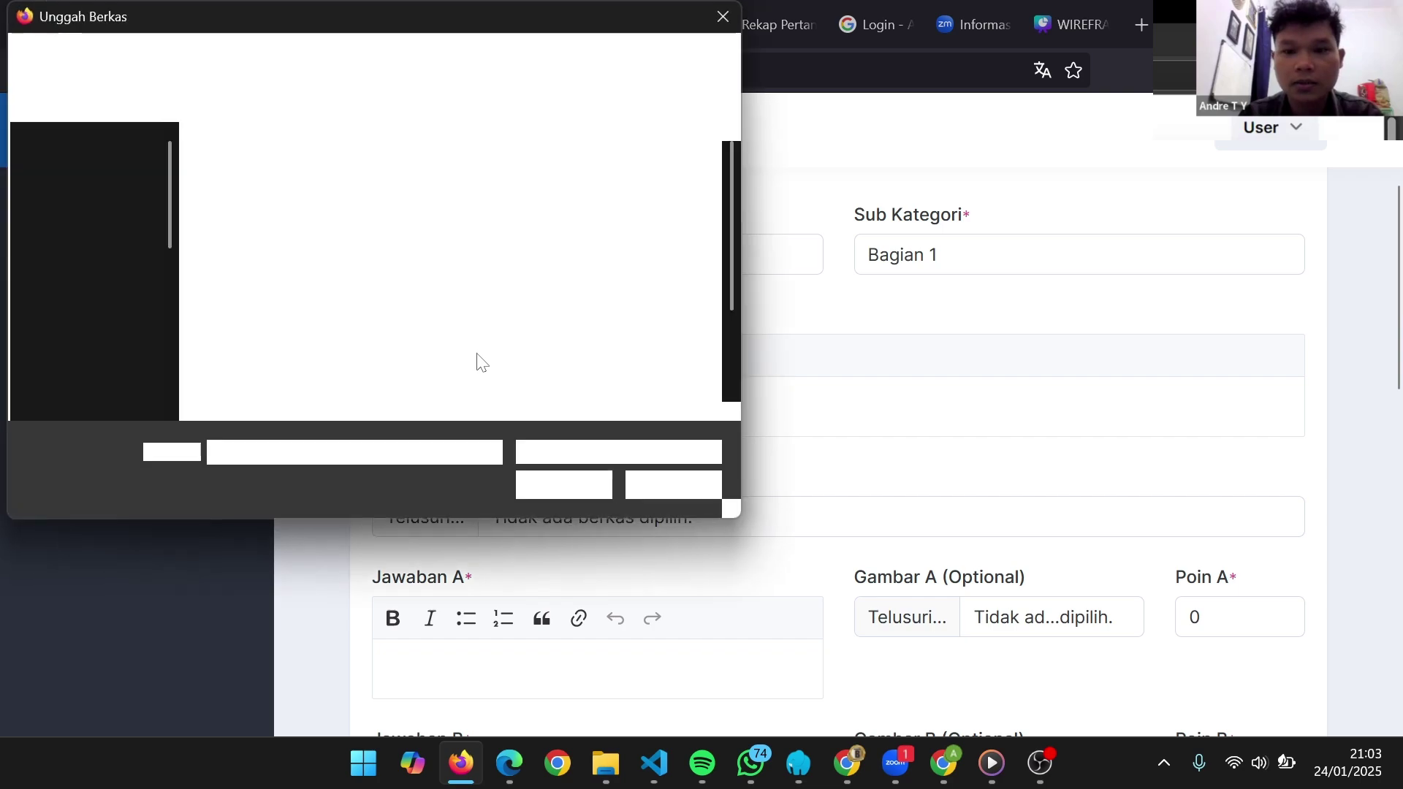
click(672, 482)
scroll(945, 495, down, 3)
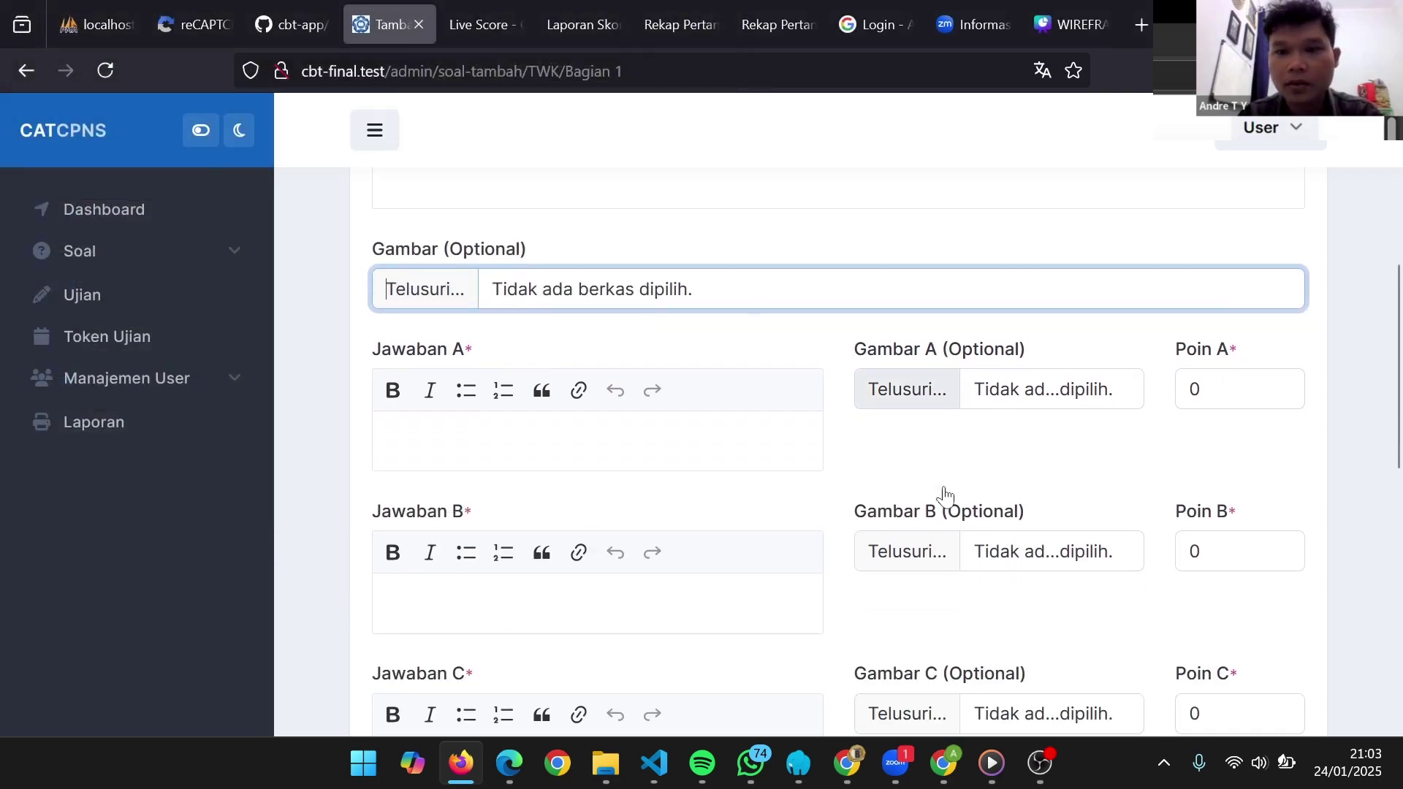
scroll(1205, 511, down, 3)
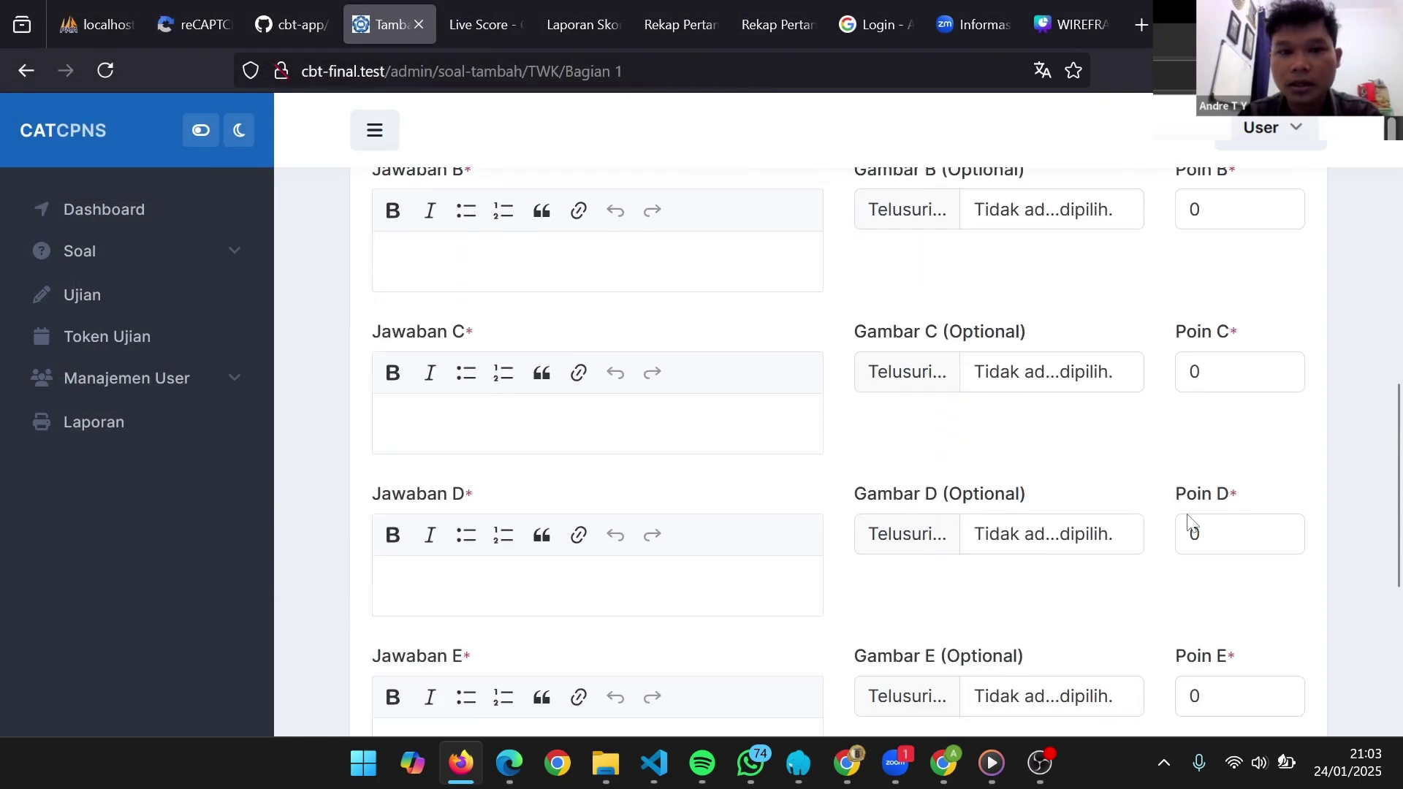
scroll(1169, 583, down, 5)
scroll(1198, 556, up, 2)
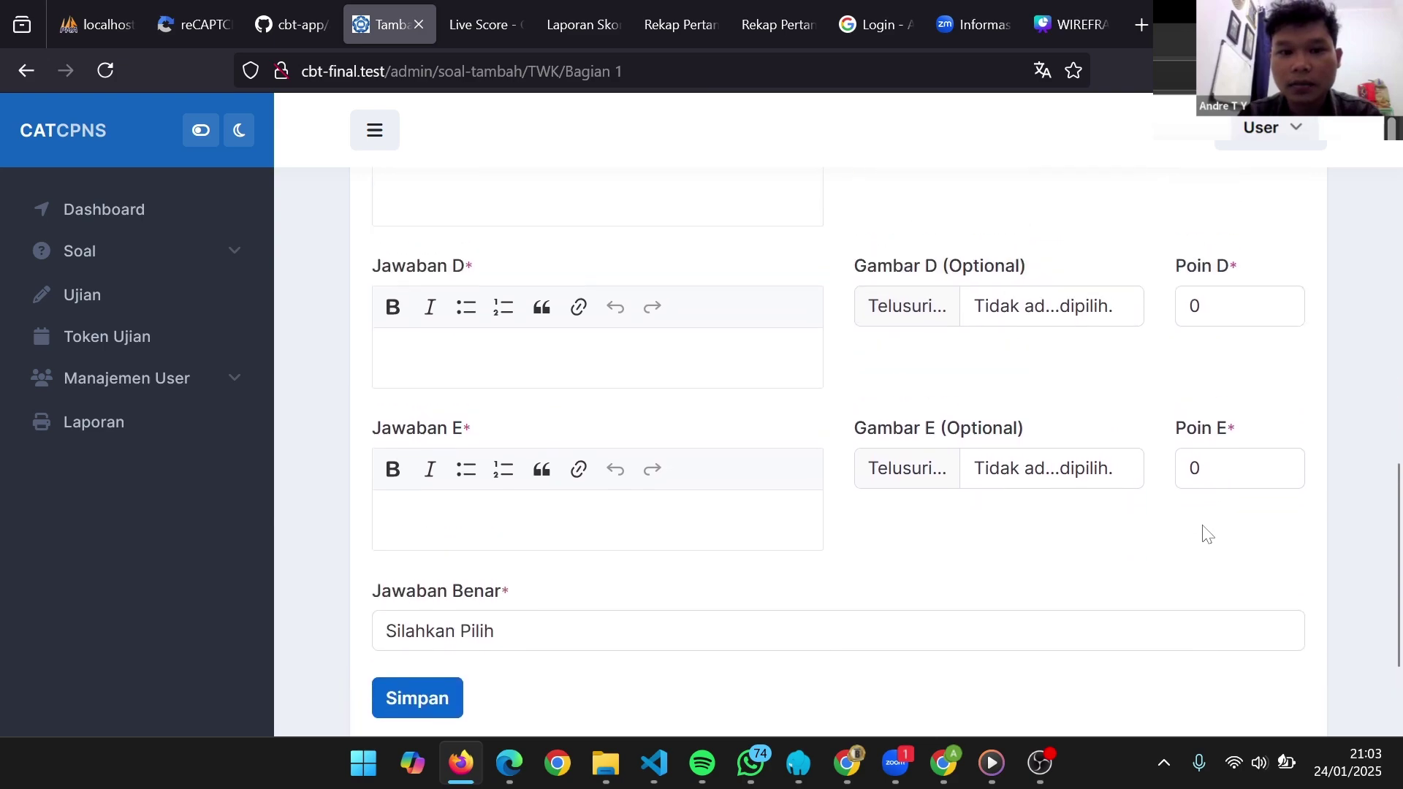
scroll(1201, 523, up, 6)
scroll(1205, 502, down, 4)
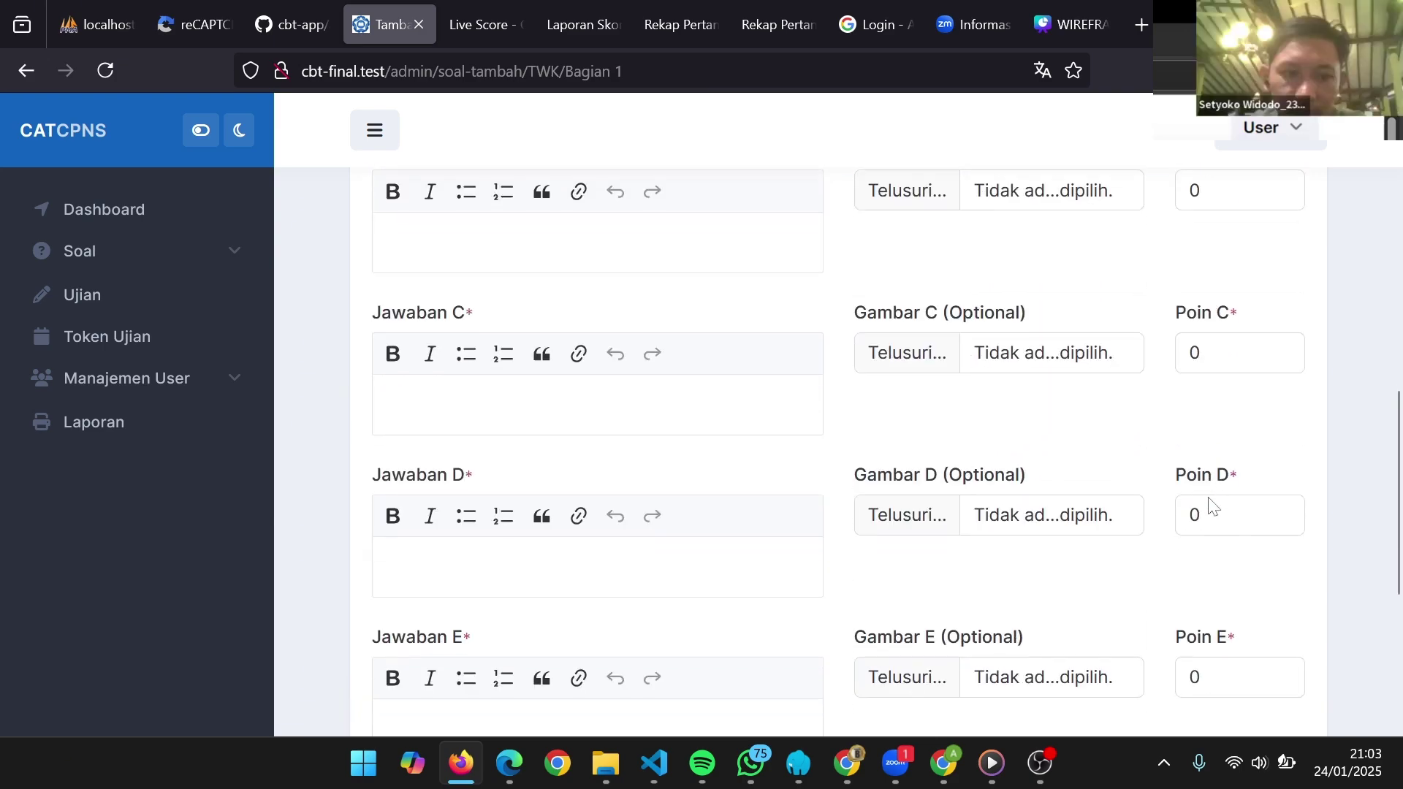
scroll(1213, 497, down, 1)
scroll(1229, 431, down, 1)
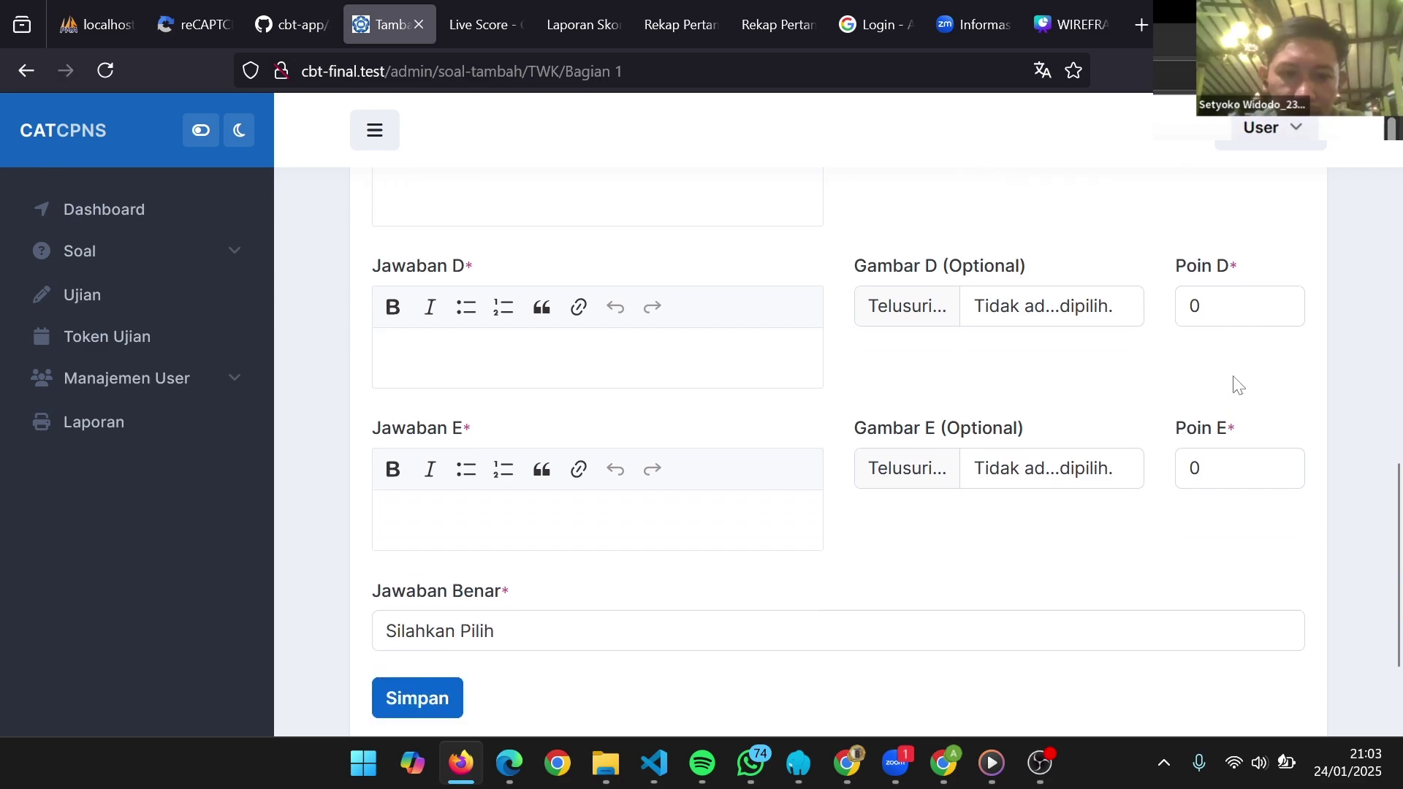
Set the points for answer D to 5 in the new question form
click(1198, 313)
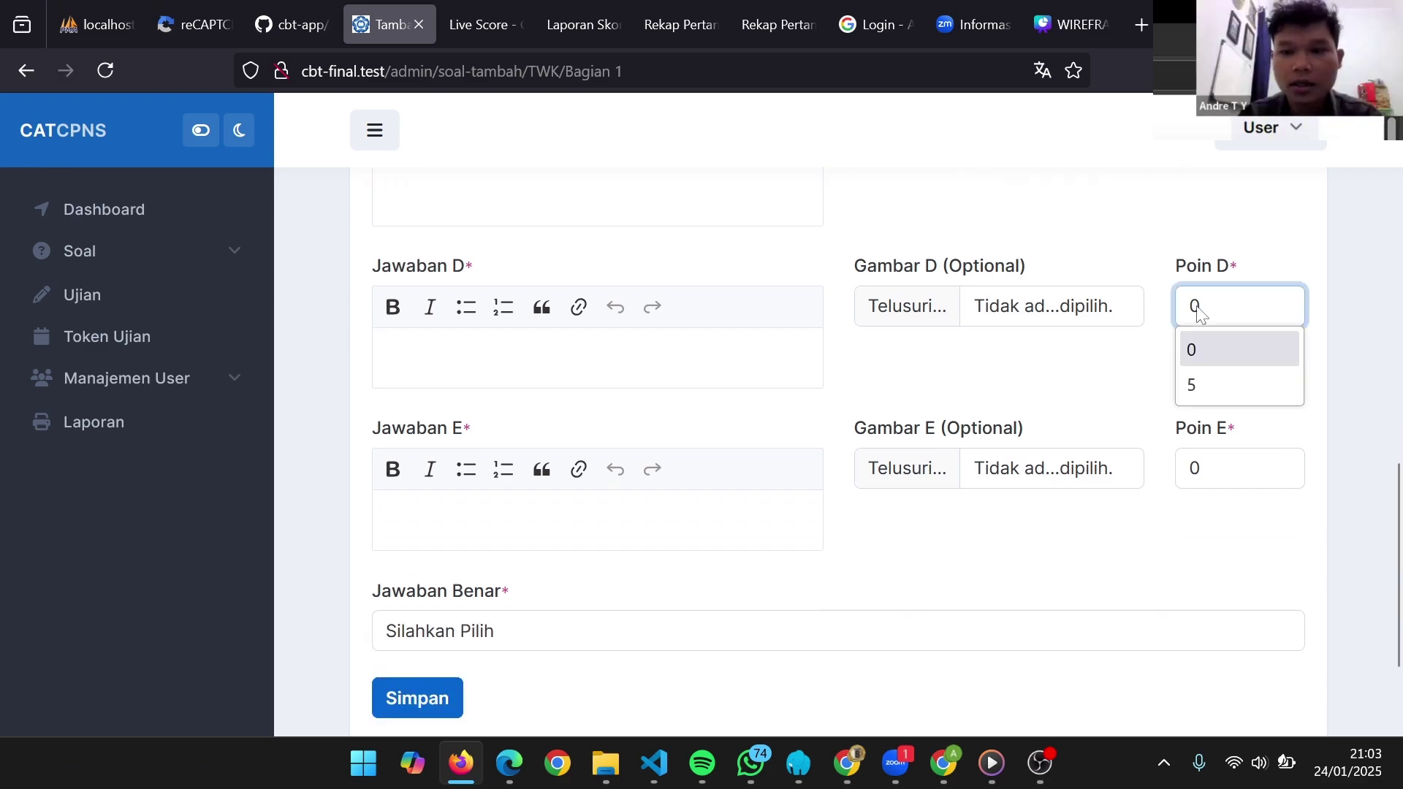
click(1171, 272)
click(1206, 303)
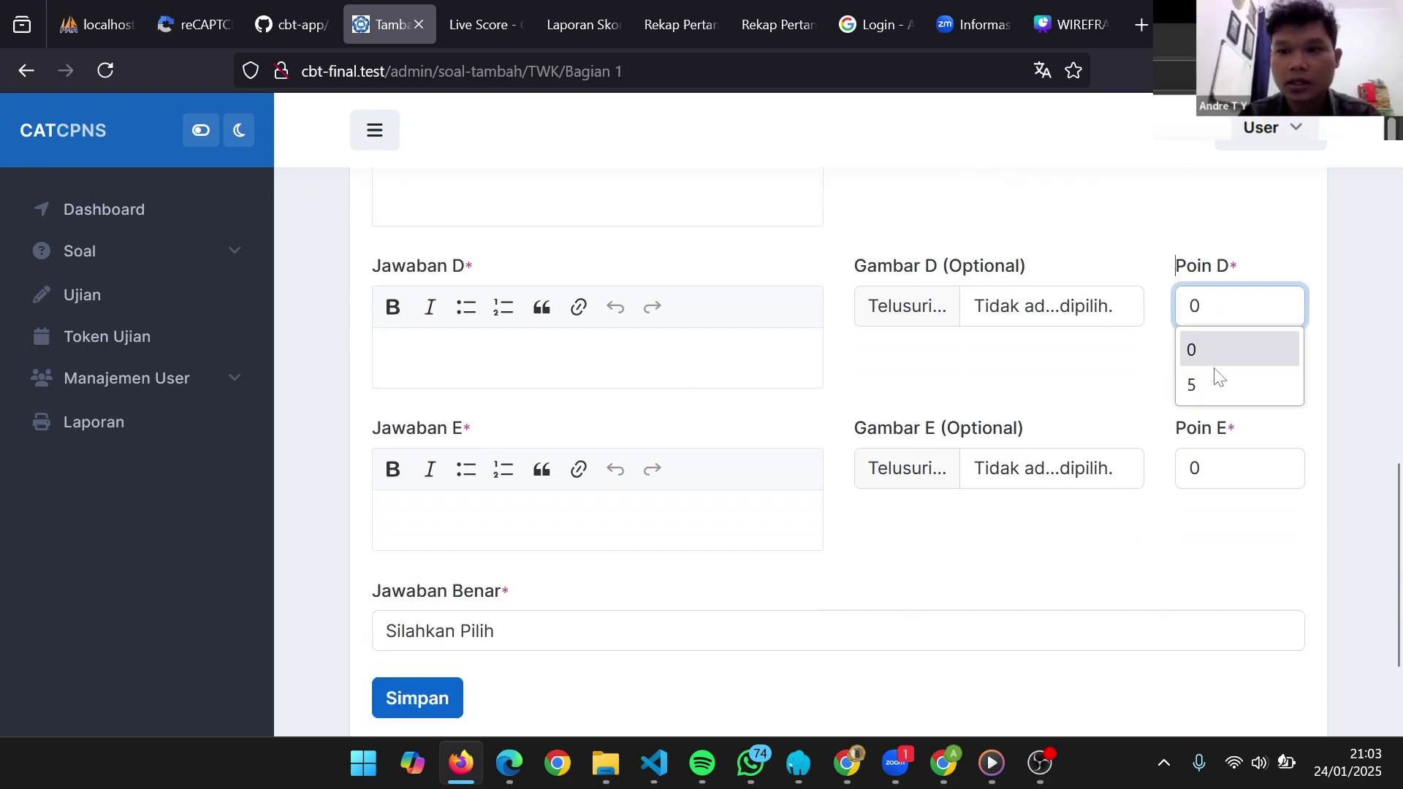
click(1215, 383)
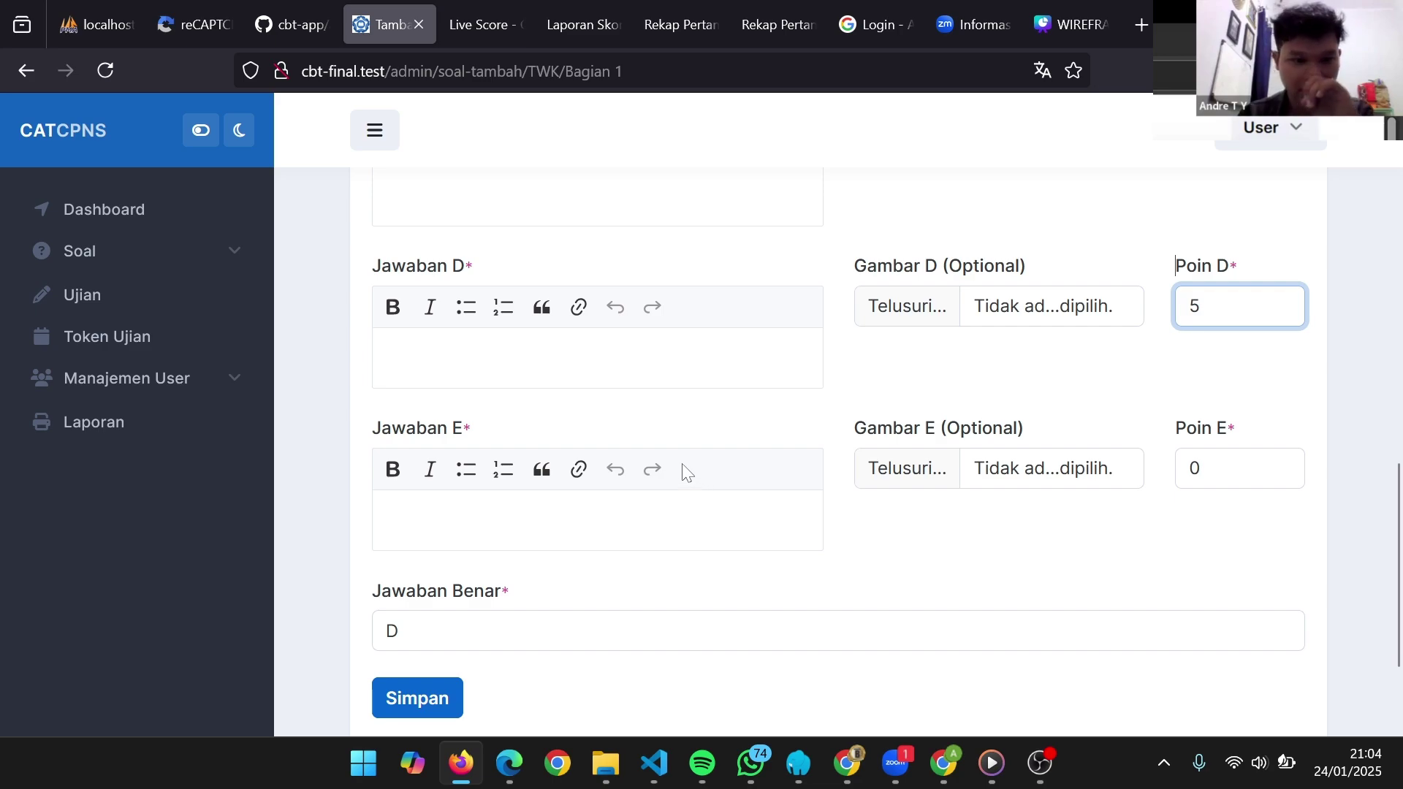
Open the exam list and examine each exam's schedule, access status and available actions
scroll(416, 438, up, 10)
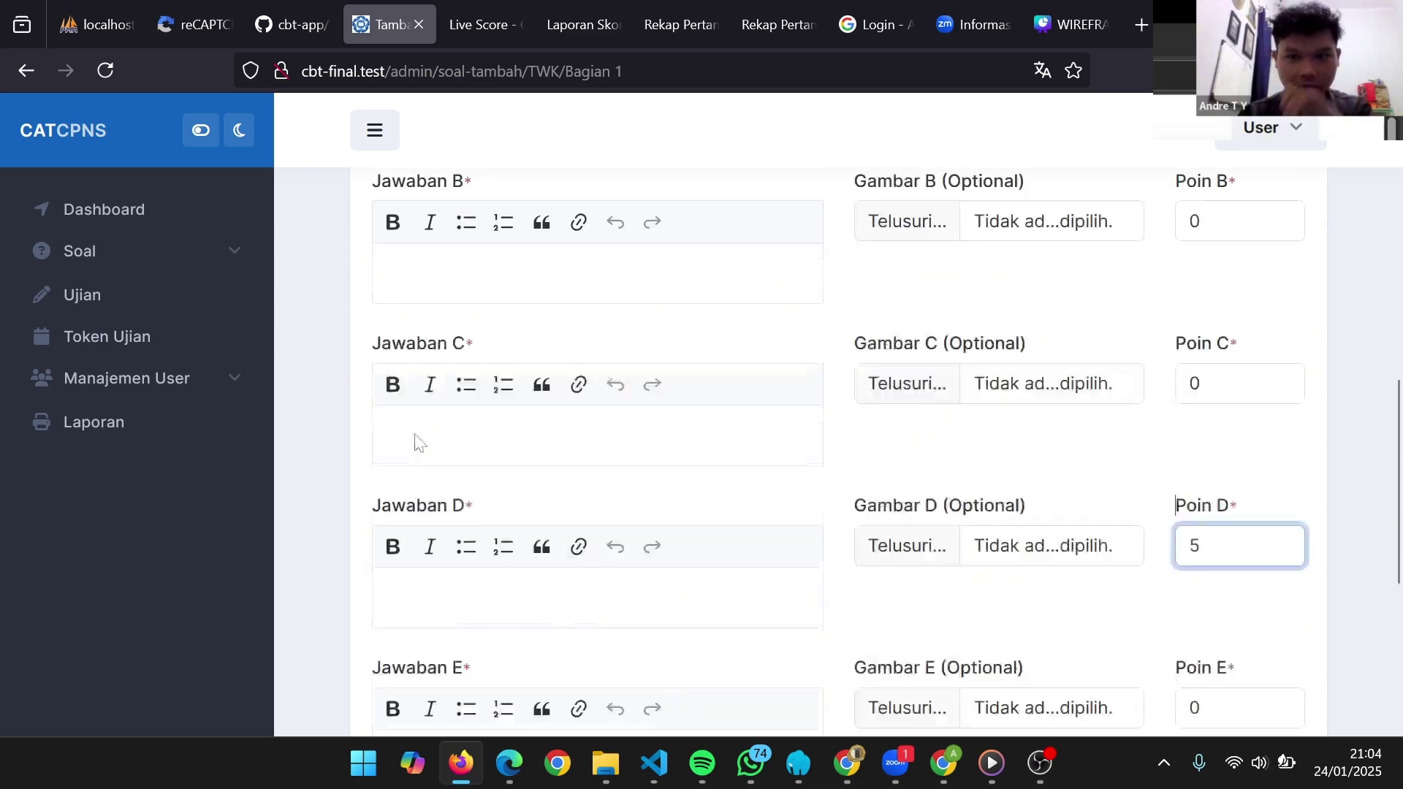
click(187, 296)
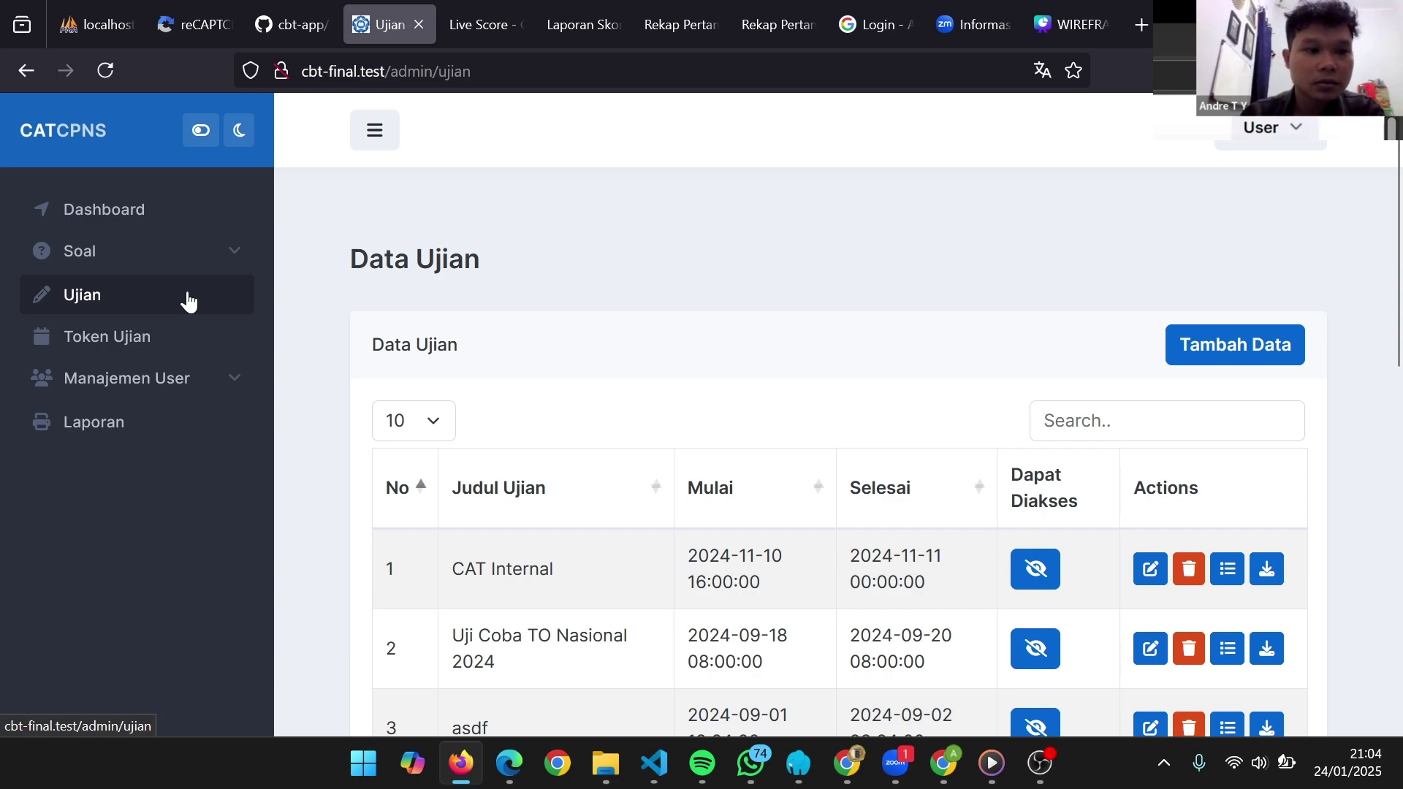
scroll(971, 350, down, 3)
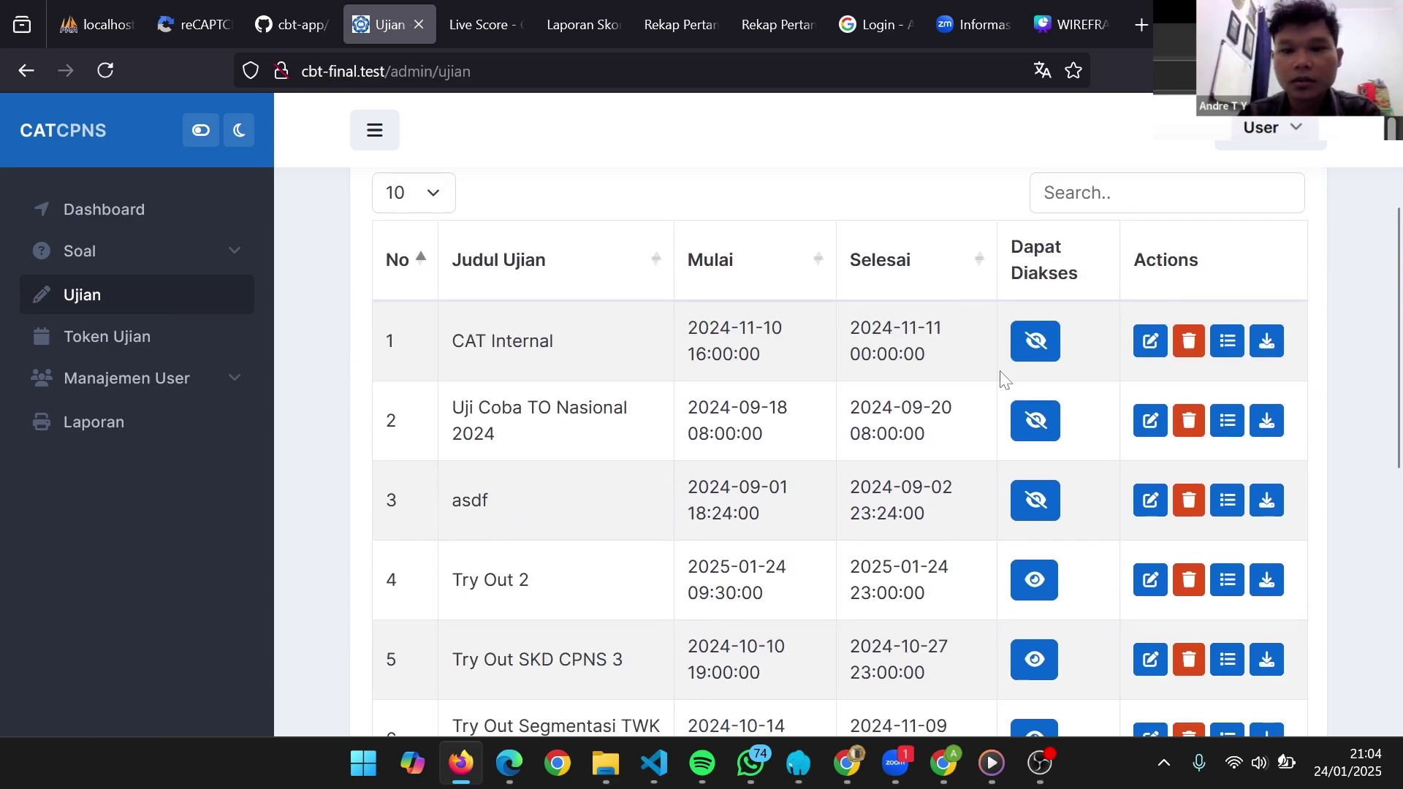
scroll(971, 400, up, 3)
scroll(971, 398, down, 2)
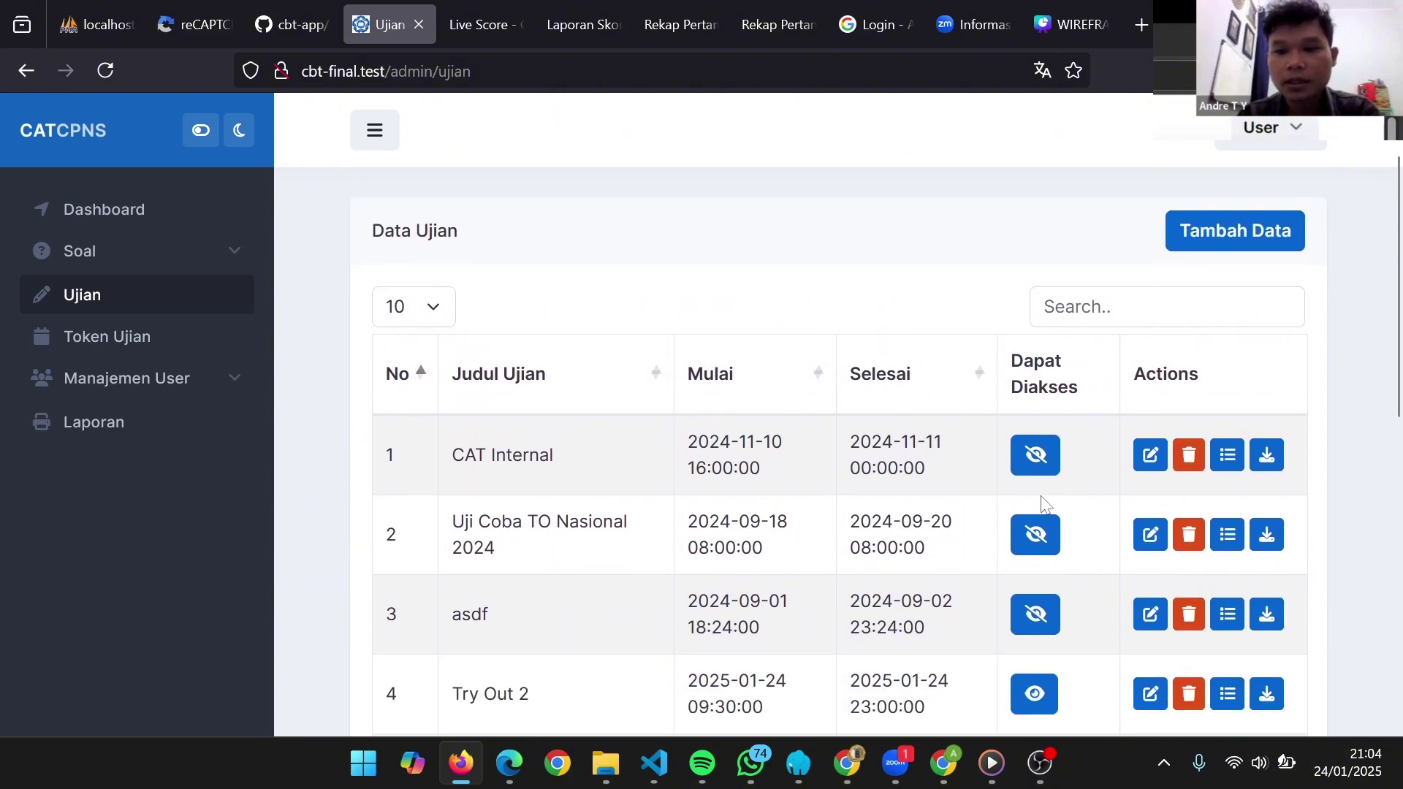
scroll(1042, 537, down, 4)
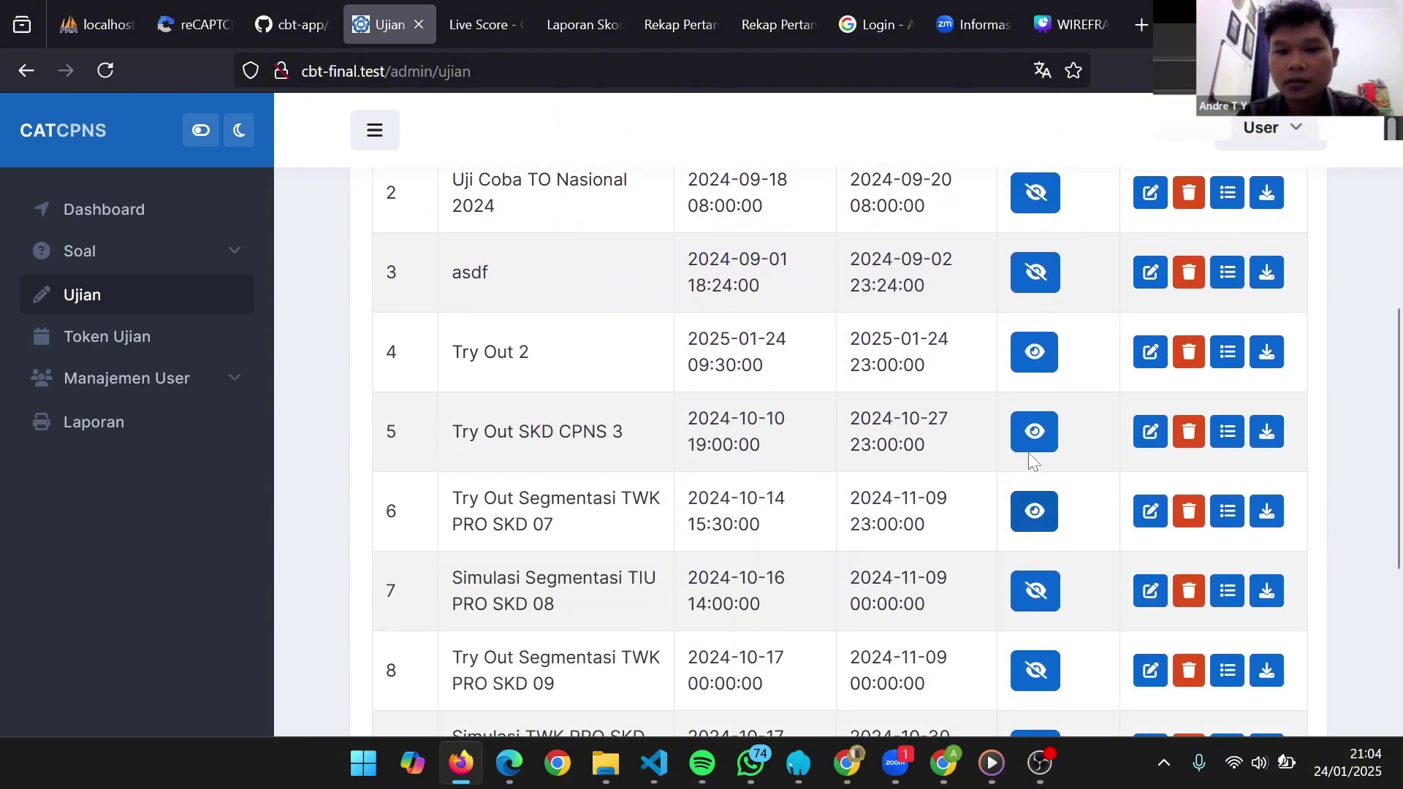
scroll(1028, 298, up, 1)
scroll(1028, 298, up, 3)
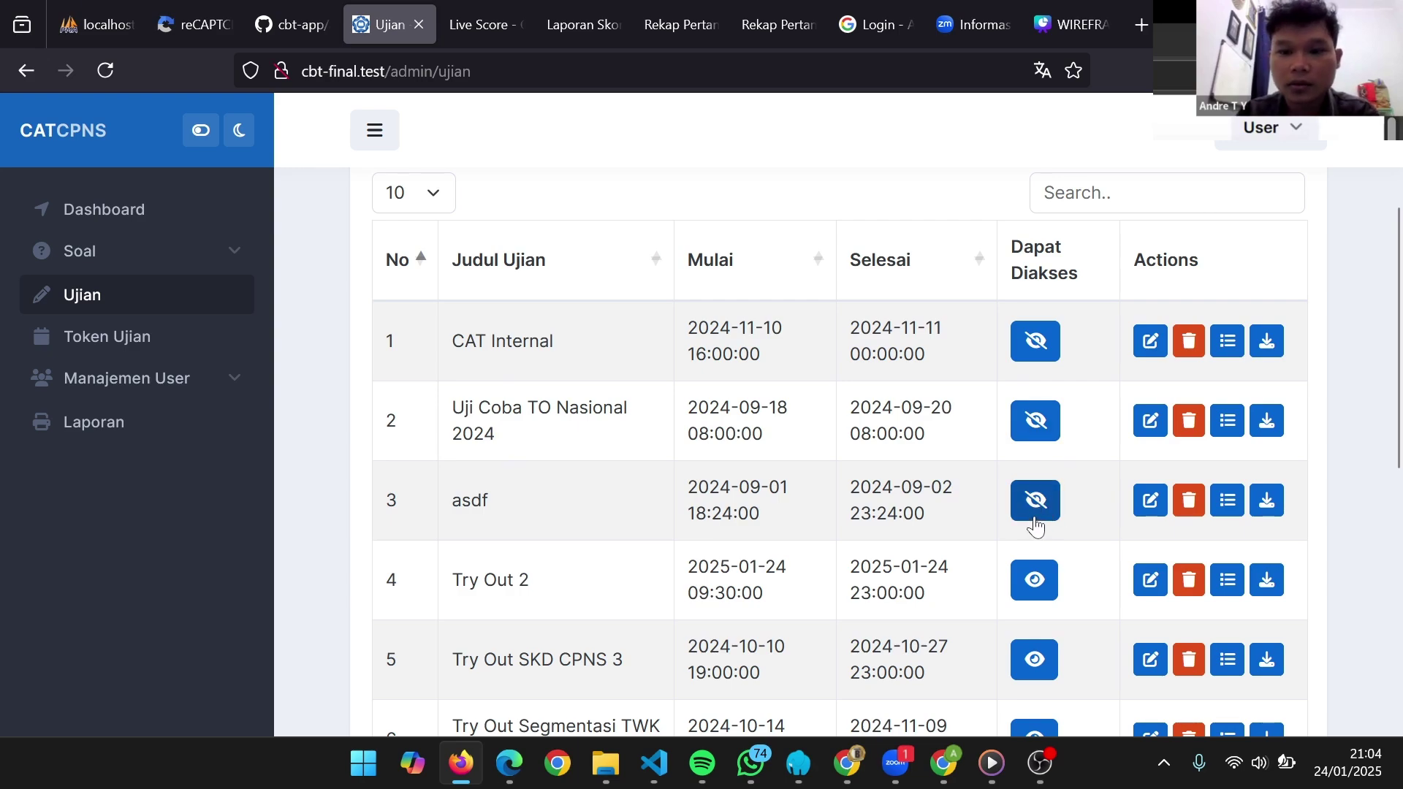
scroll(1035, 523, down, 2)
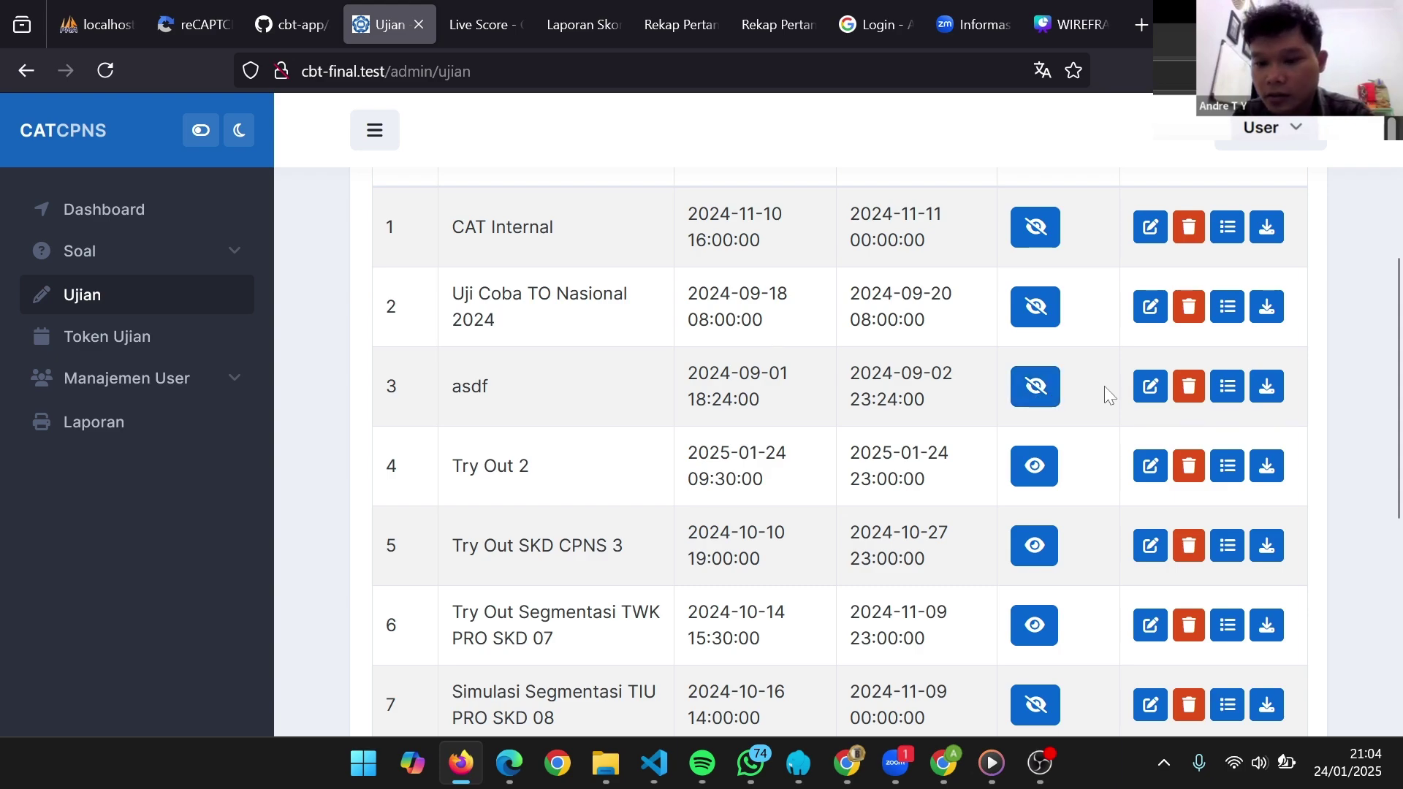
scroll(1105, 388, up, 2)
scroll(1088, 499, up, 2)
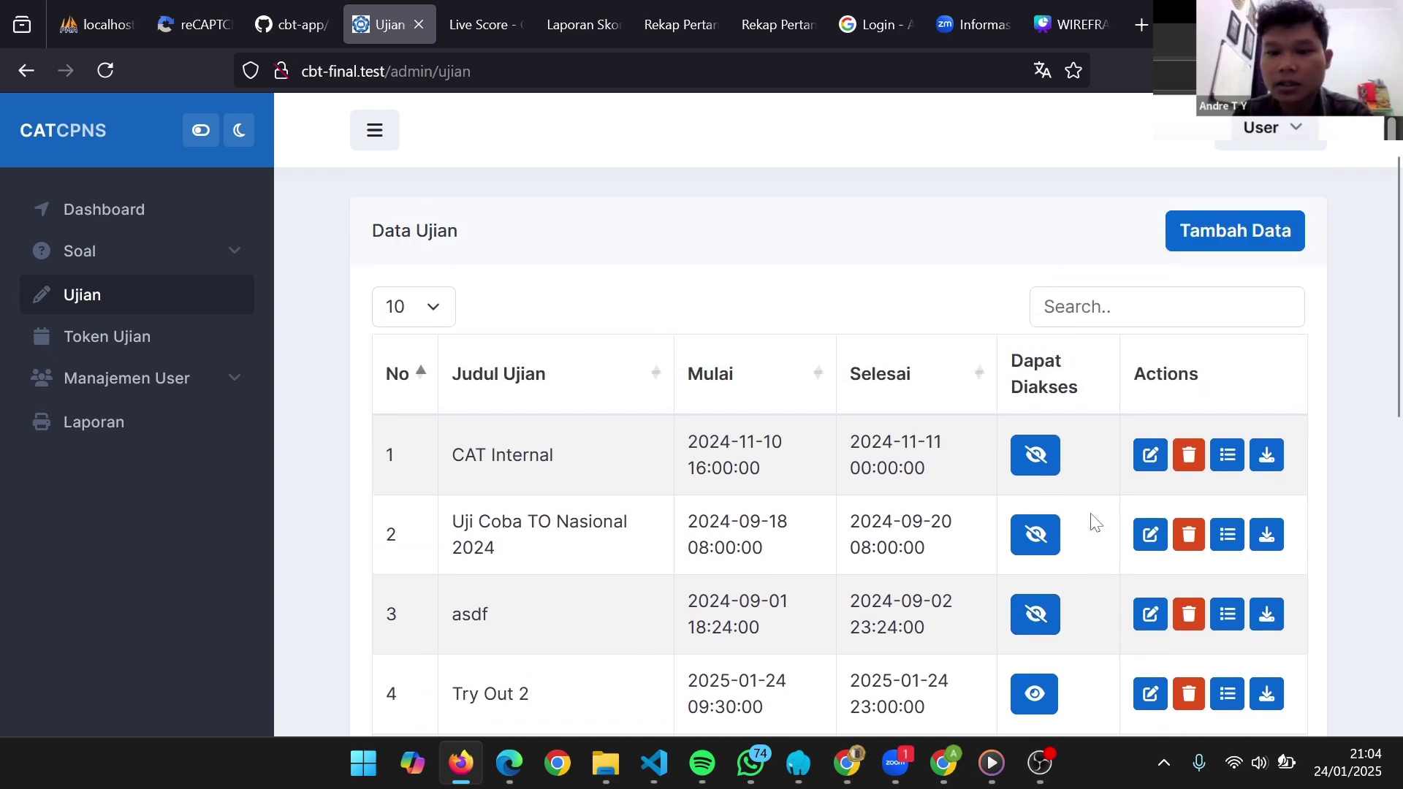
Open the CAT Internal exam for editing and examine its schedule and the Tampil Pada Halaman User options
click(1155, 464)
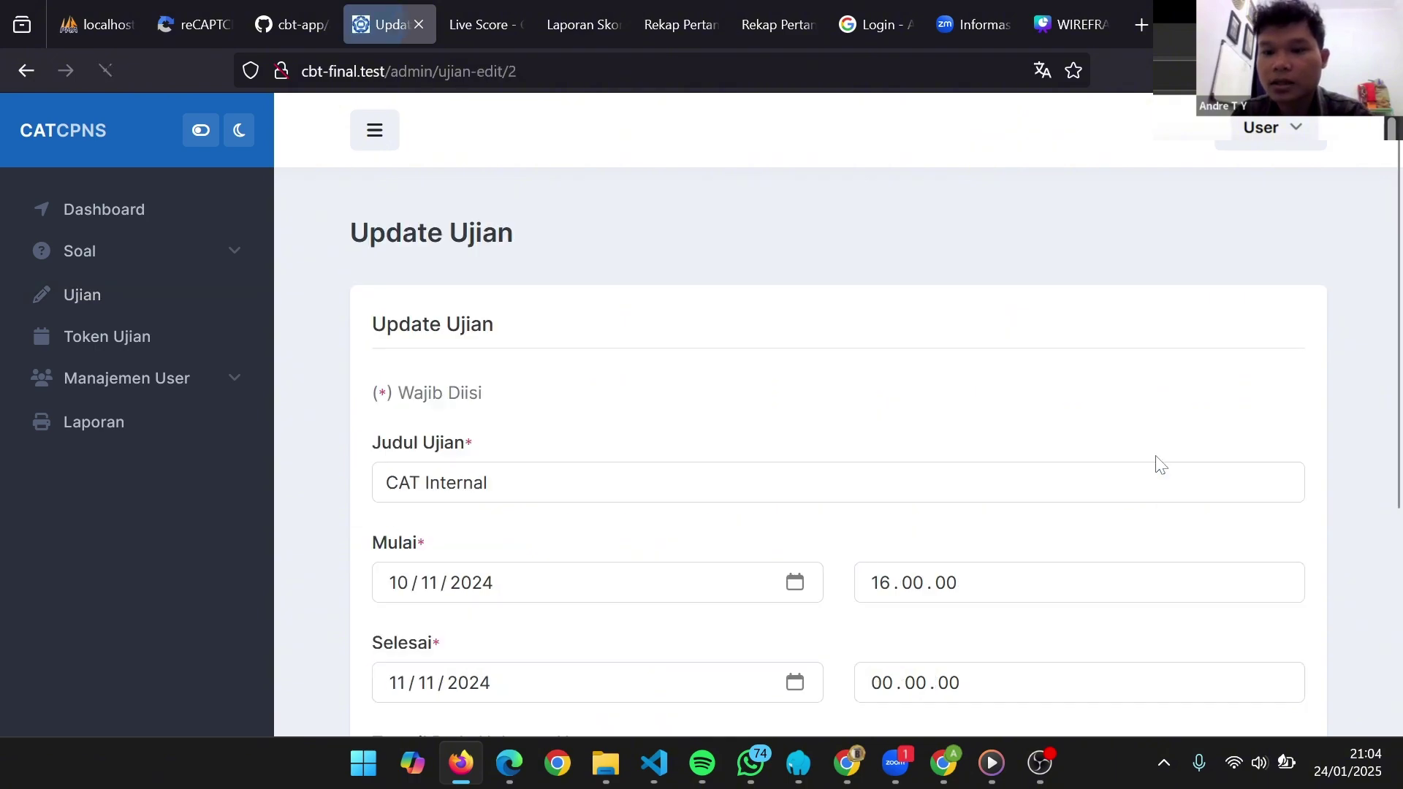
scroll(847, 453, down, 4)
scroll(841, 457, down, 1)
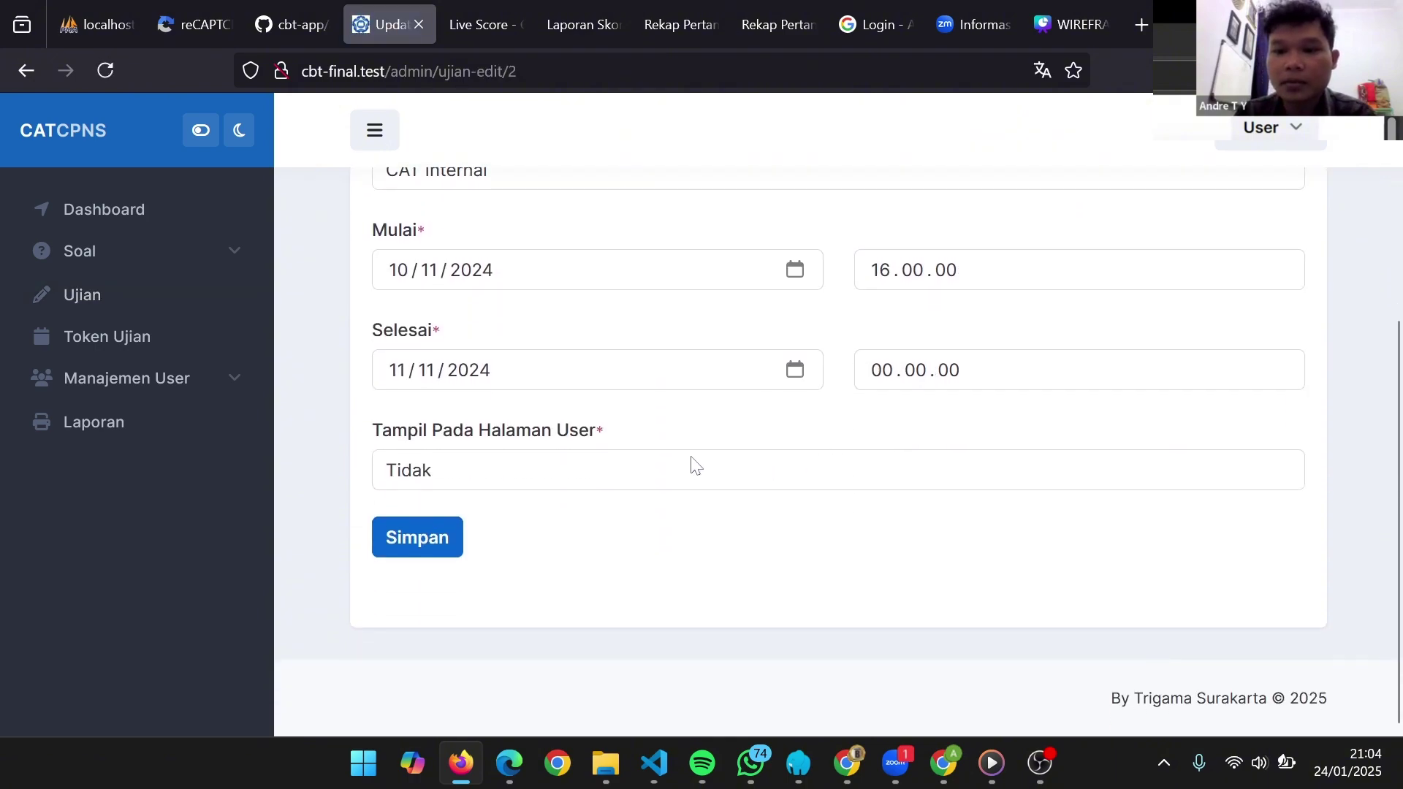
click(706, 476)
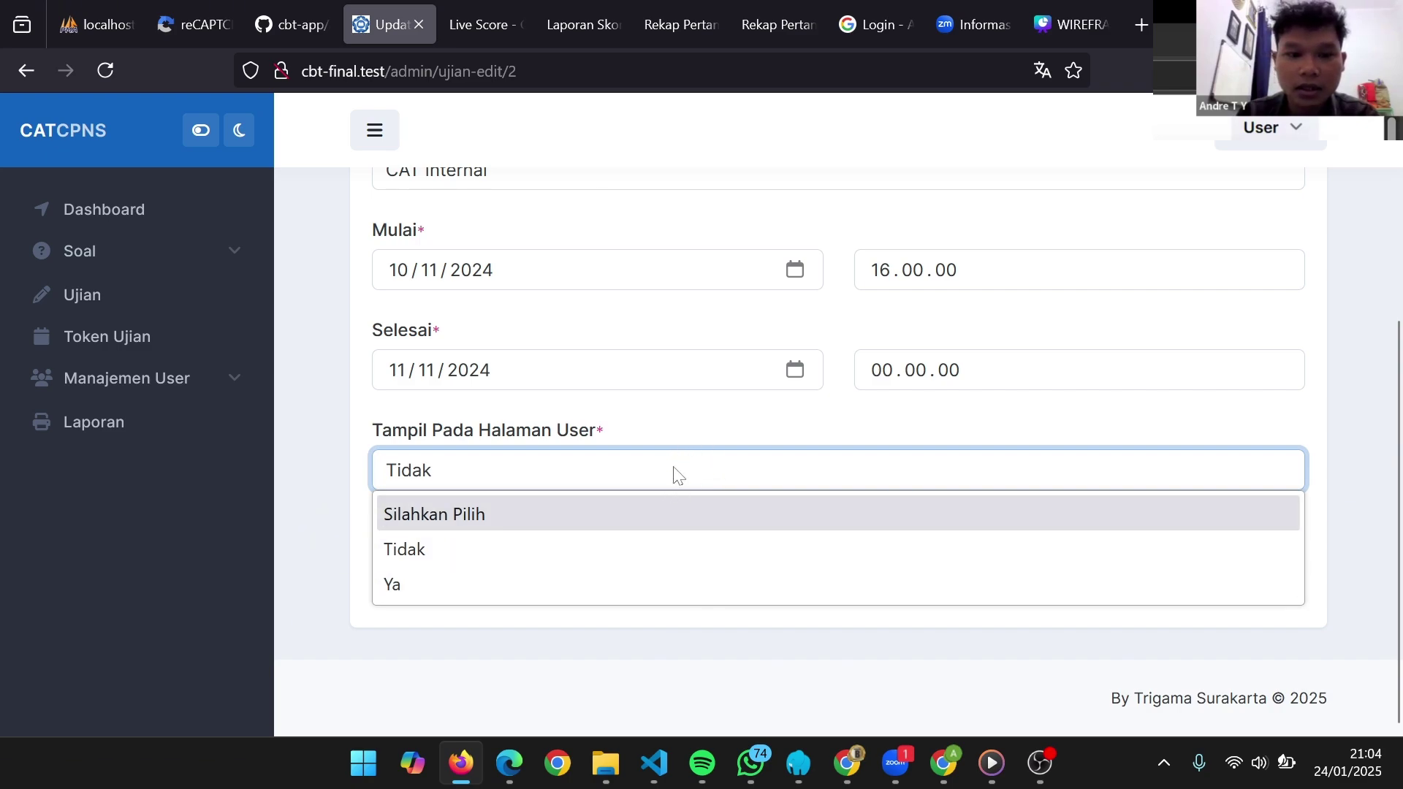
click(685, 427)
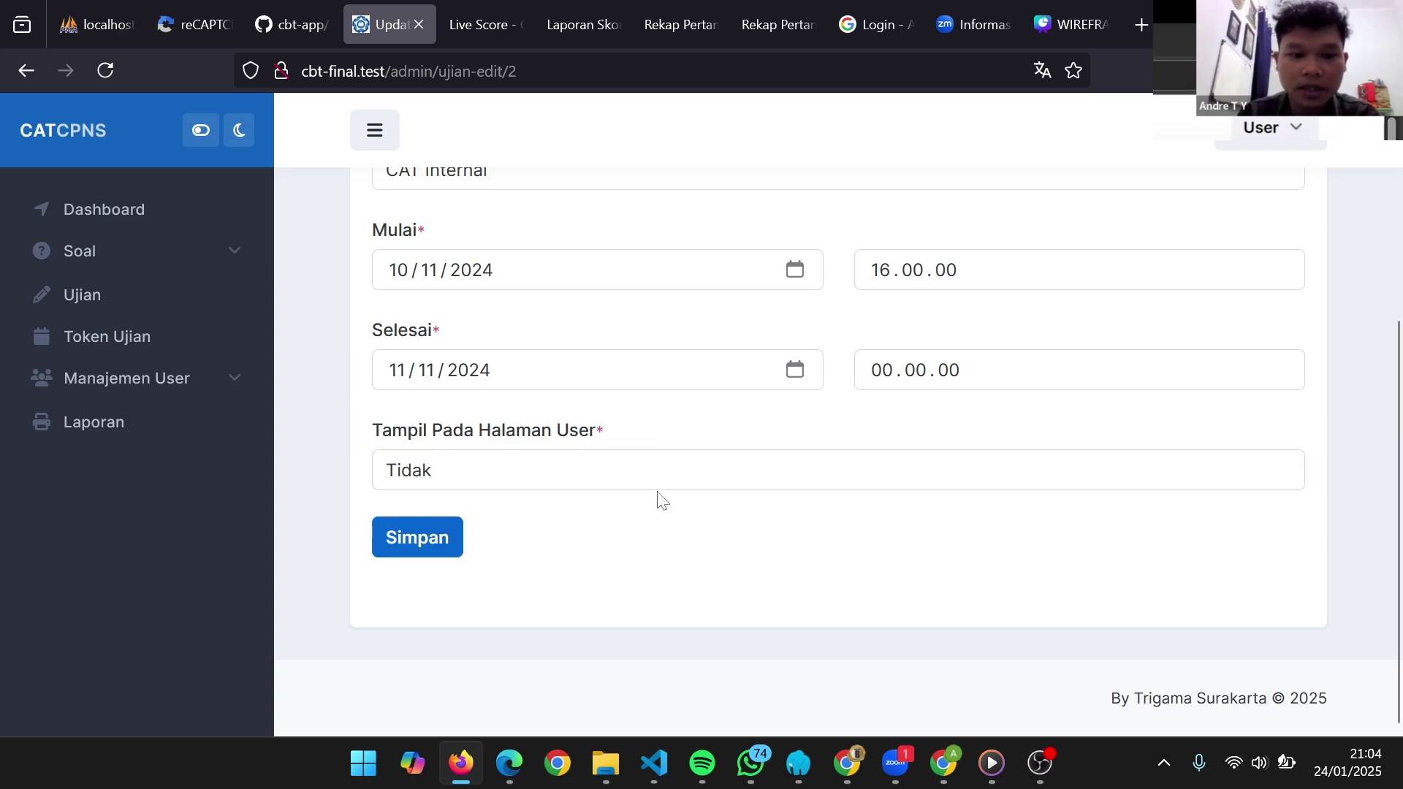
scroll(658, 495, up, 3)
Return to the exam list and open the question settings of the CAT Internal exam
click(196, 301)
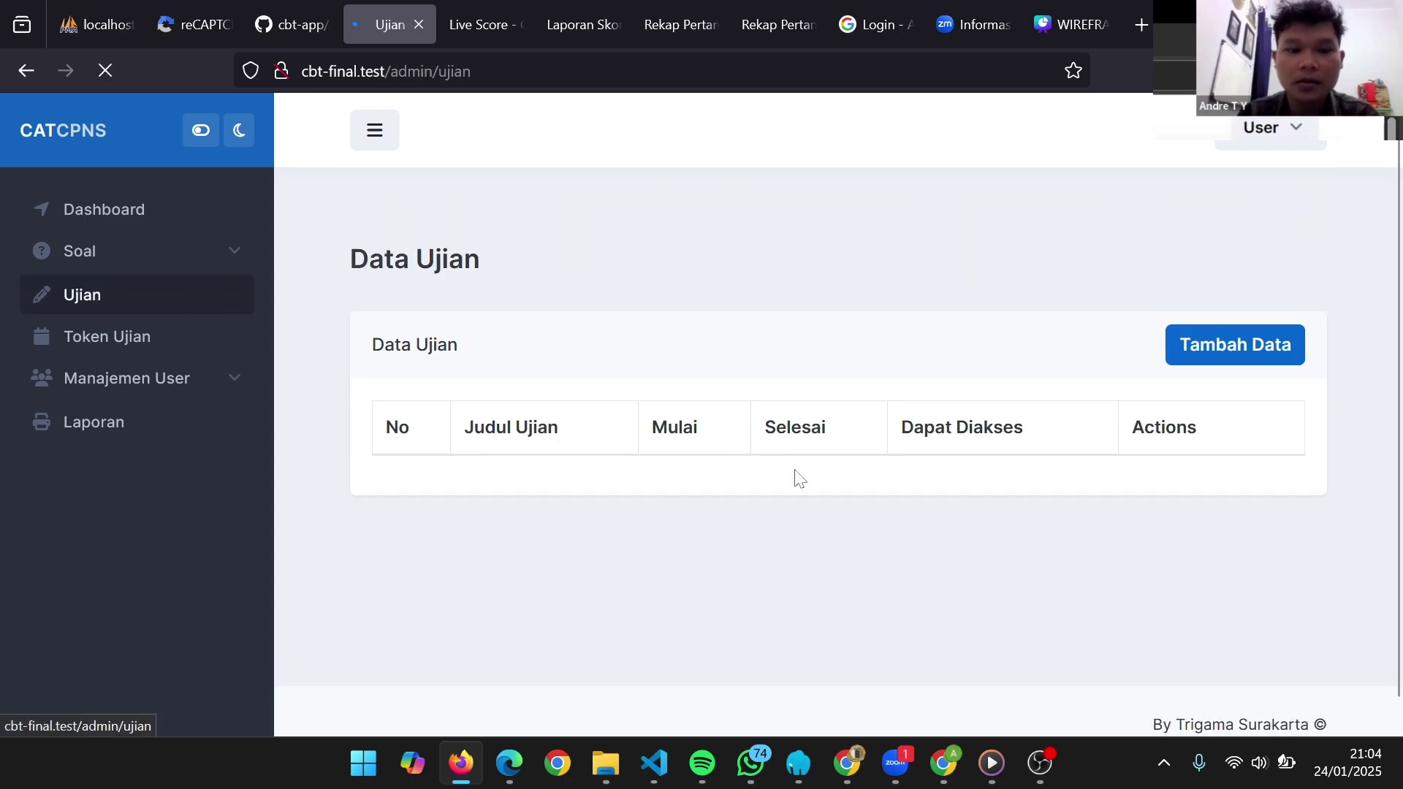
scroll(1139, 467, down, 2)
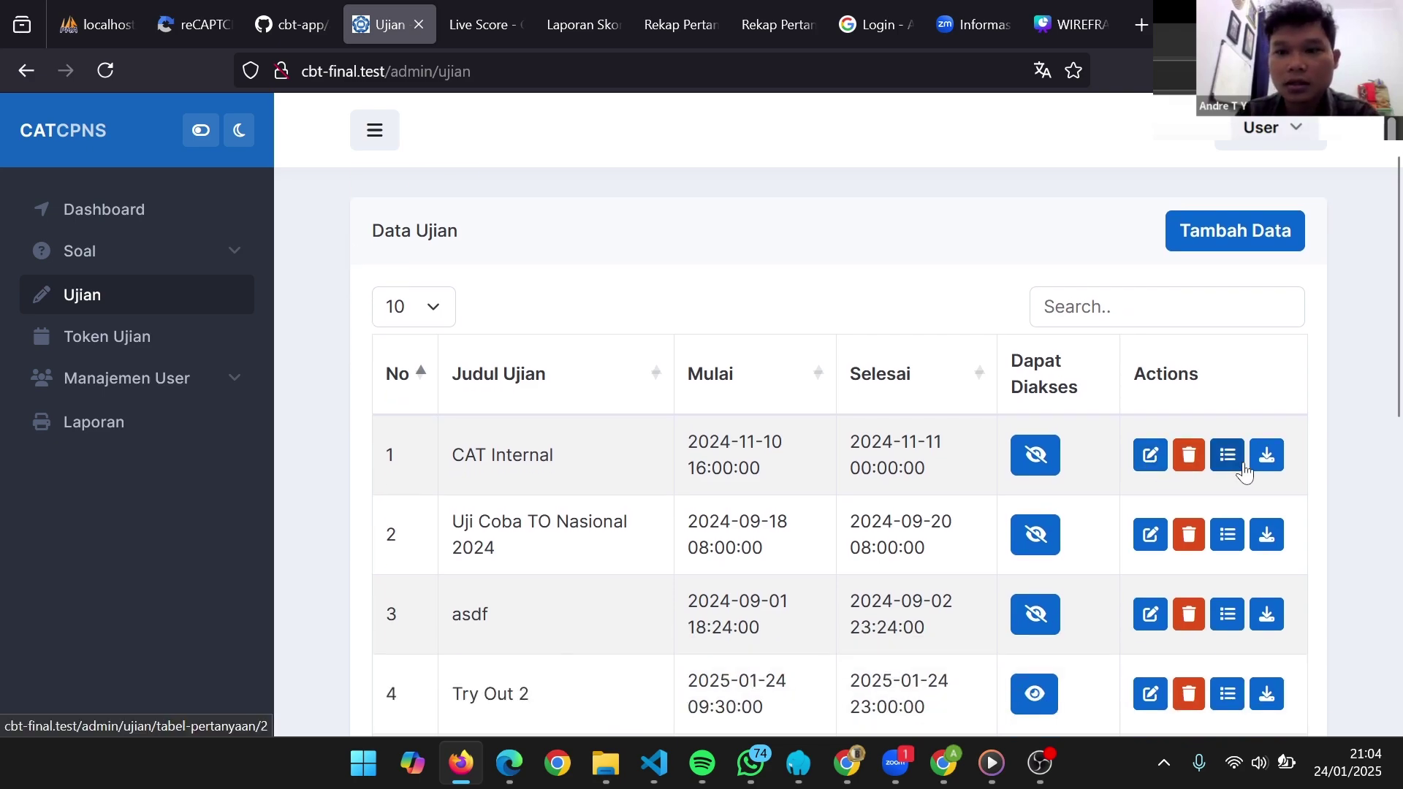
click(1230, 460)
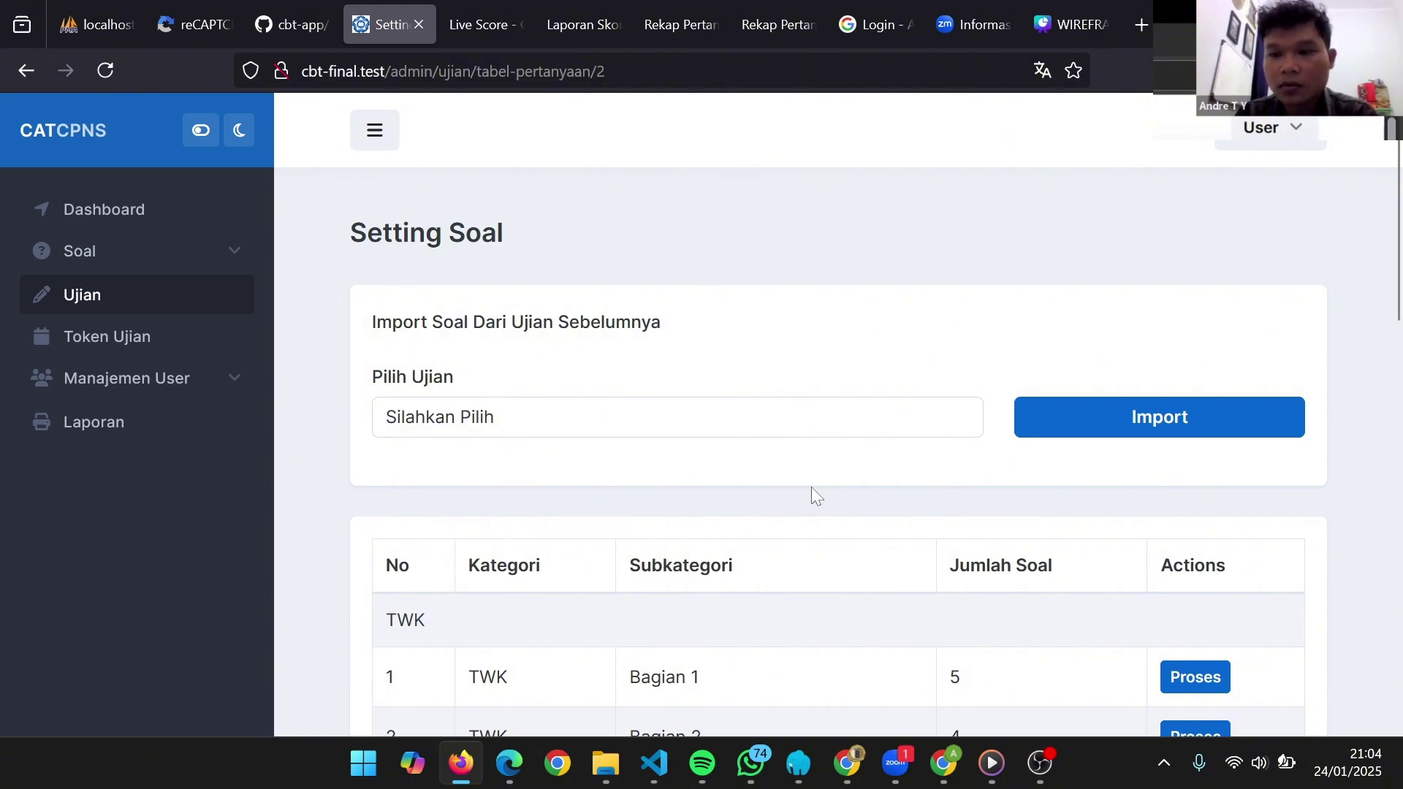
scroll(811, 489, down, 2)
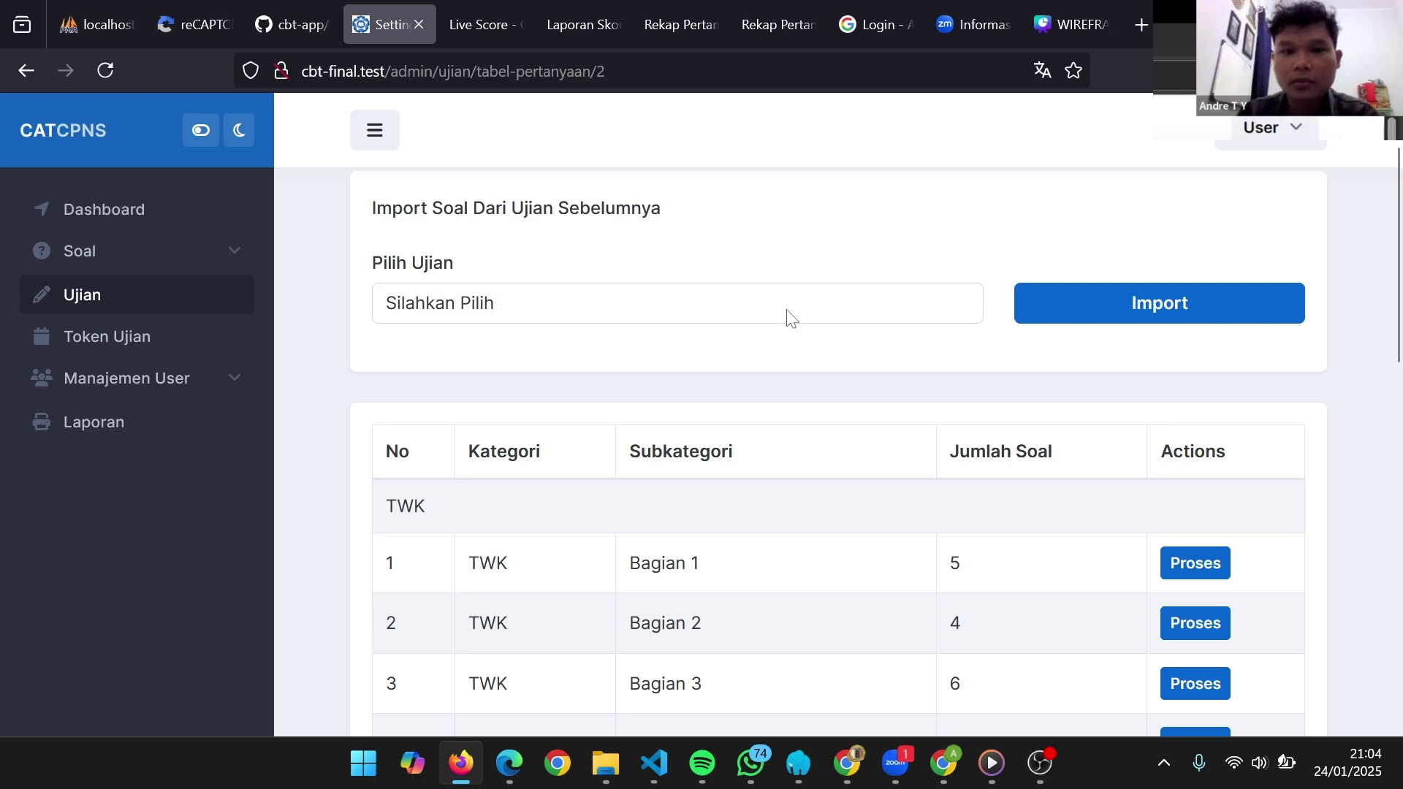
Choose Try Out 2 as the exam to import questions from and examine the TWK, TIU and TKP subcategories with their question counts
click(788, 314)
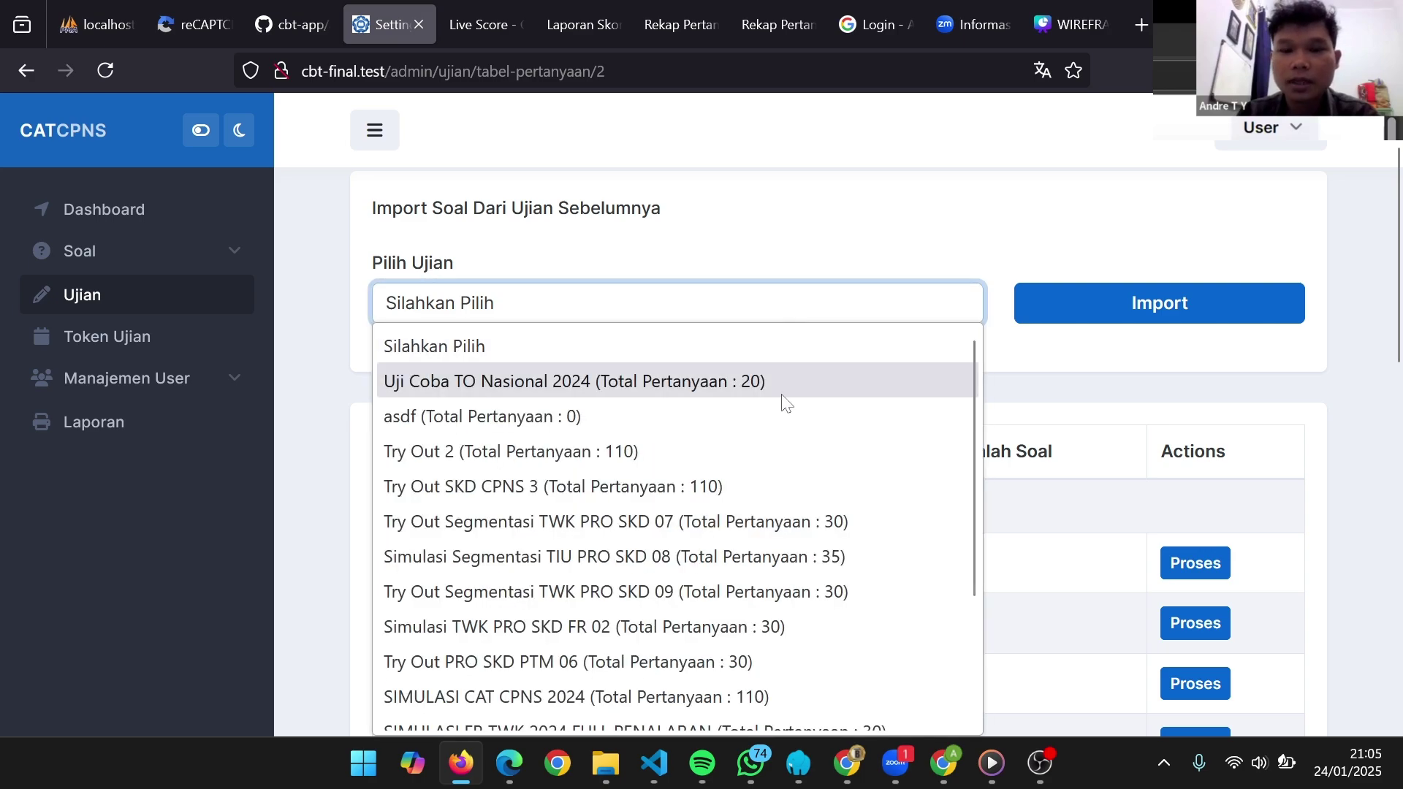
click(699, 451)
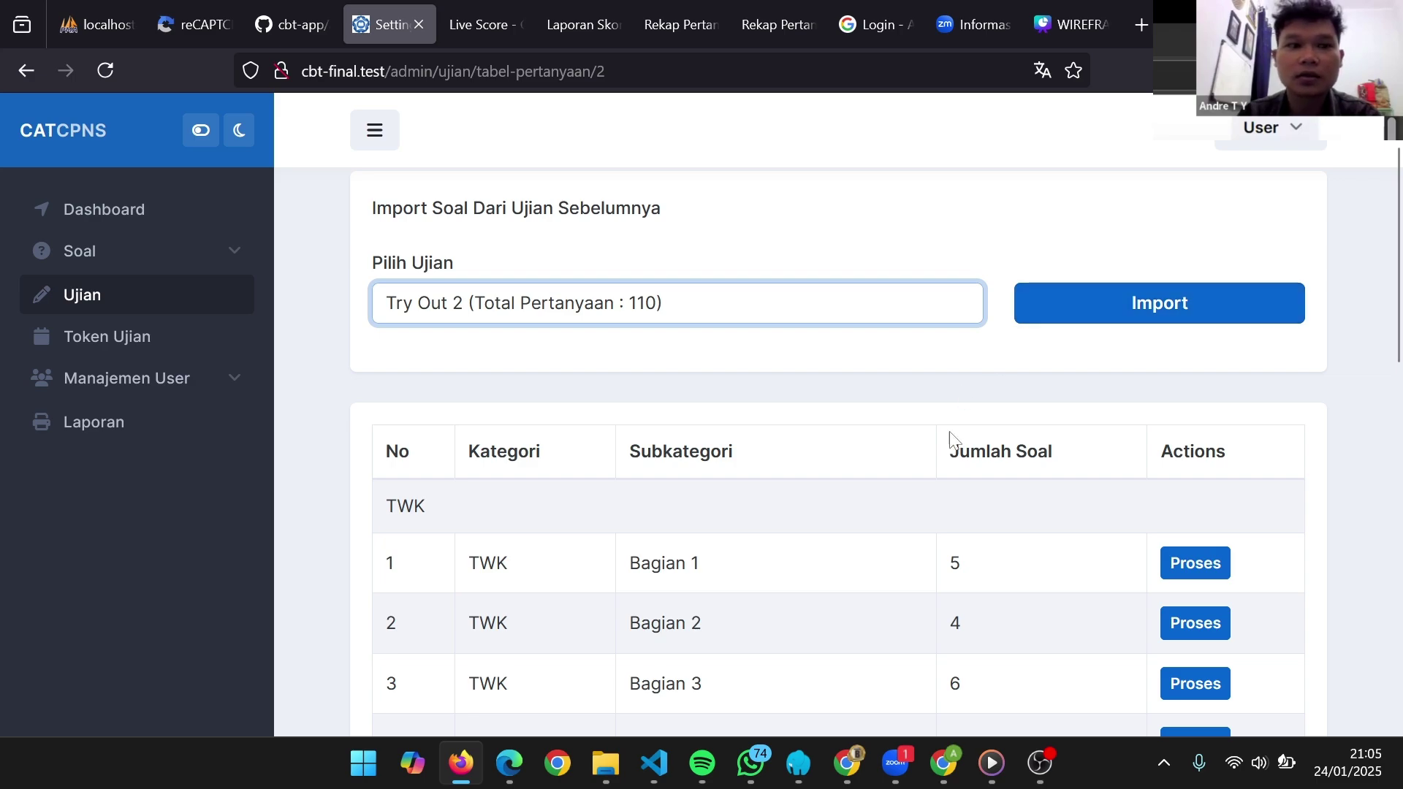
scroll(943, 468, down, 2)
scroll(731, 515, down, 5)
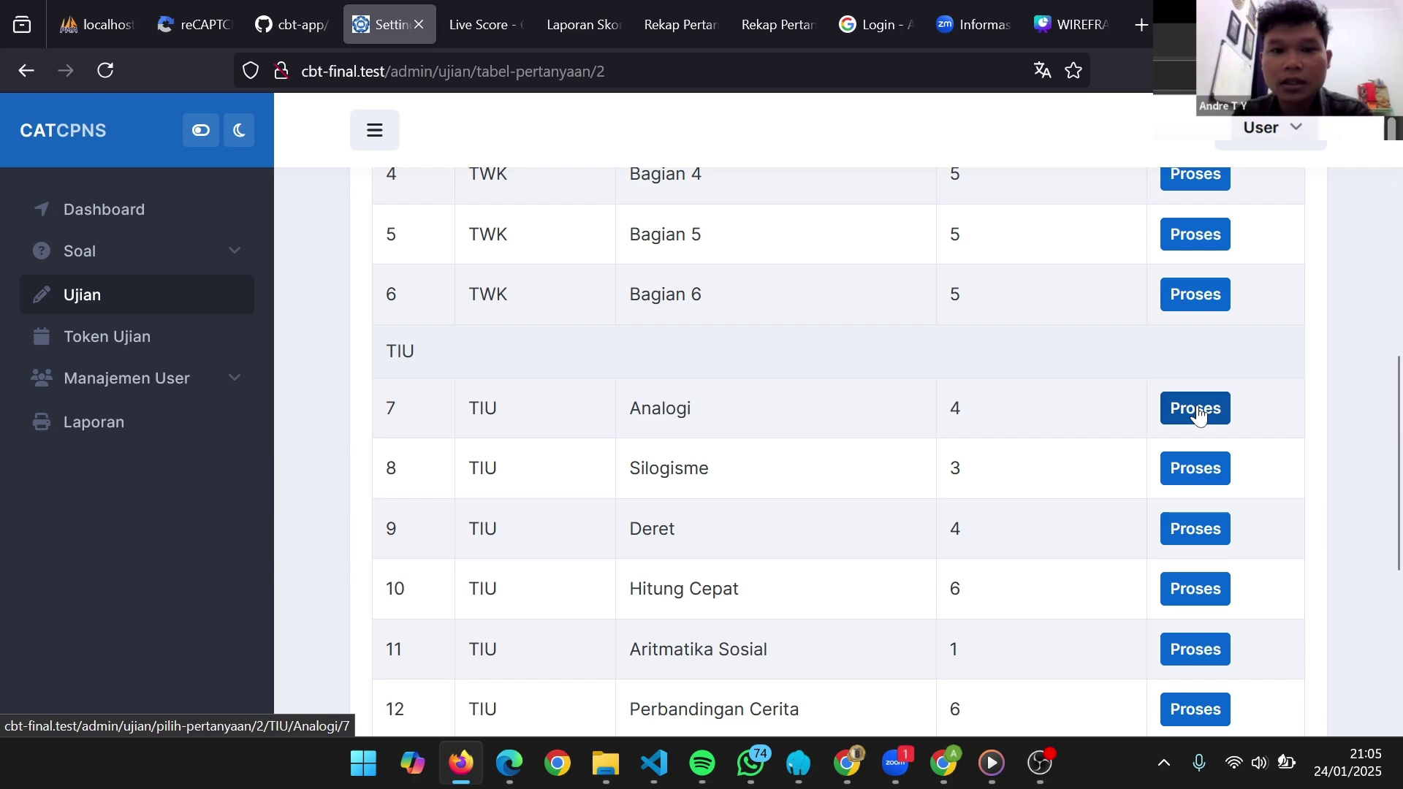
scroll(1049, 454, down, 5)
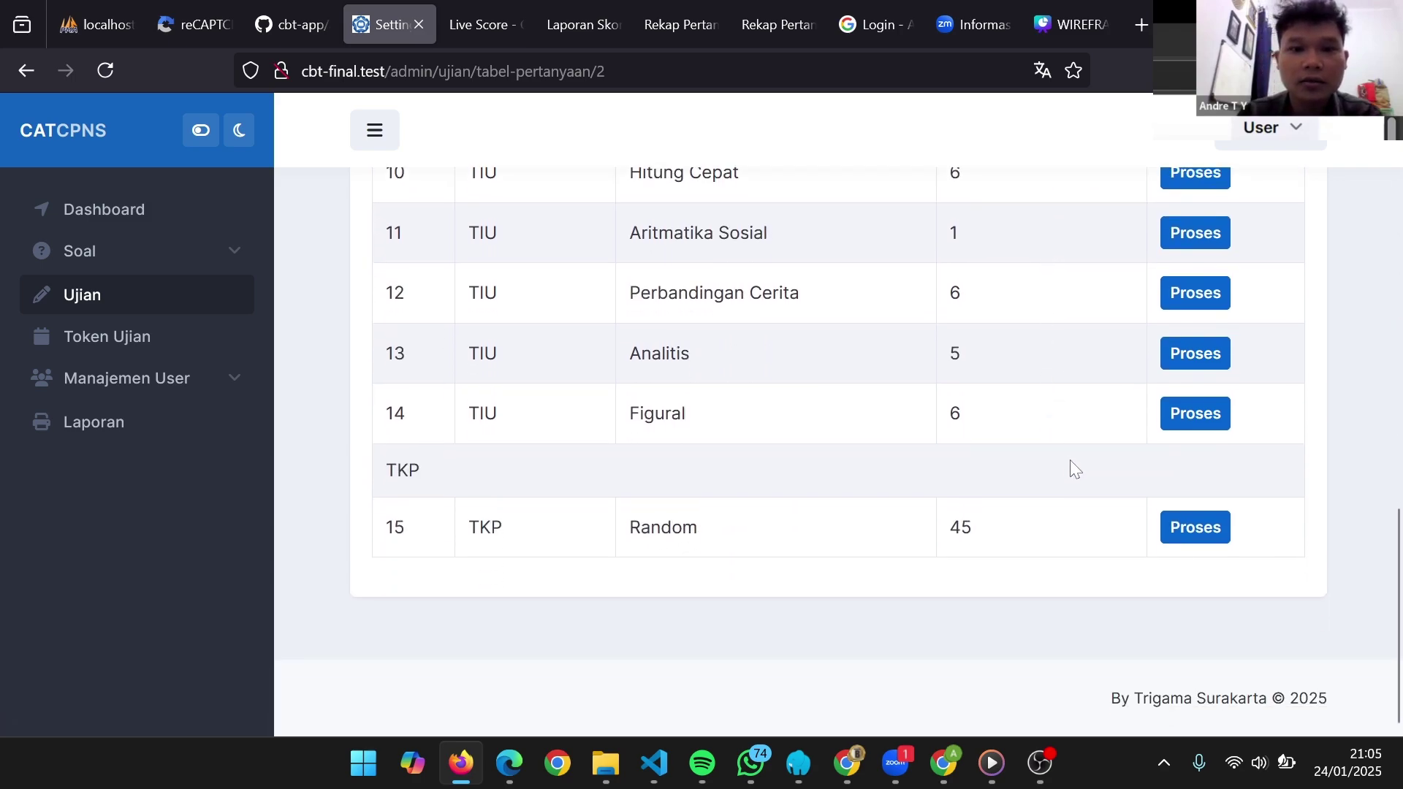
scroll(1071, 468, up, 6)
scroll(1095, 446, up, 3)
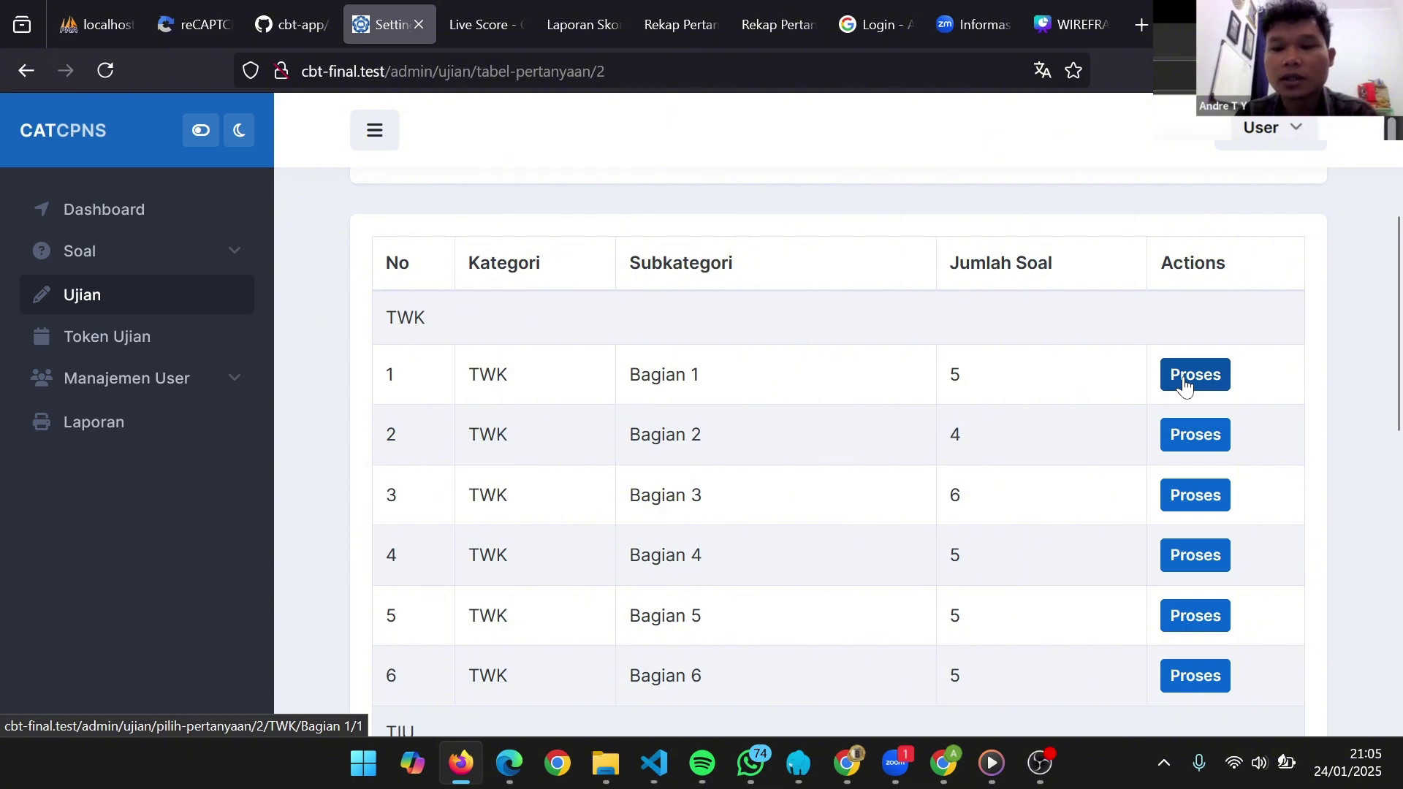
scroll(1060, 553, down, 7)
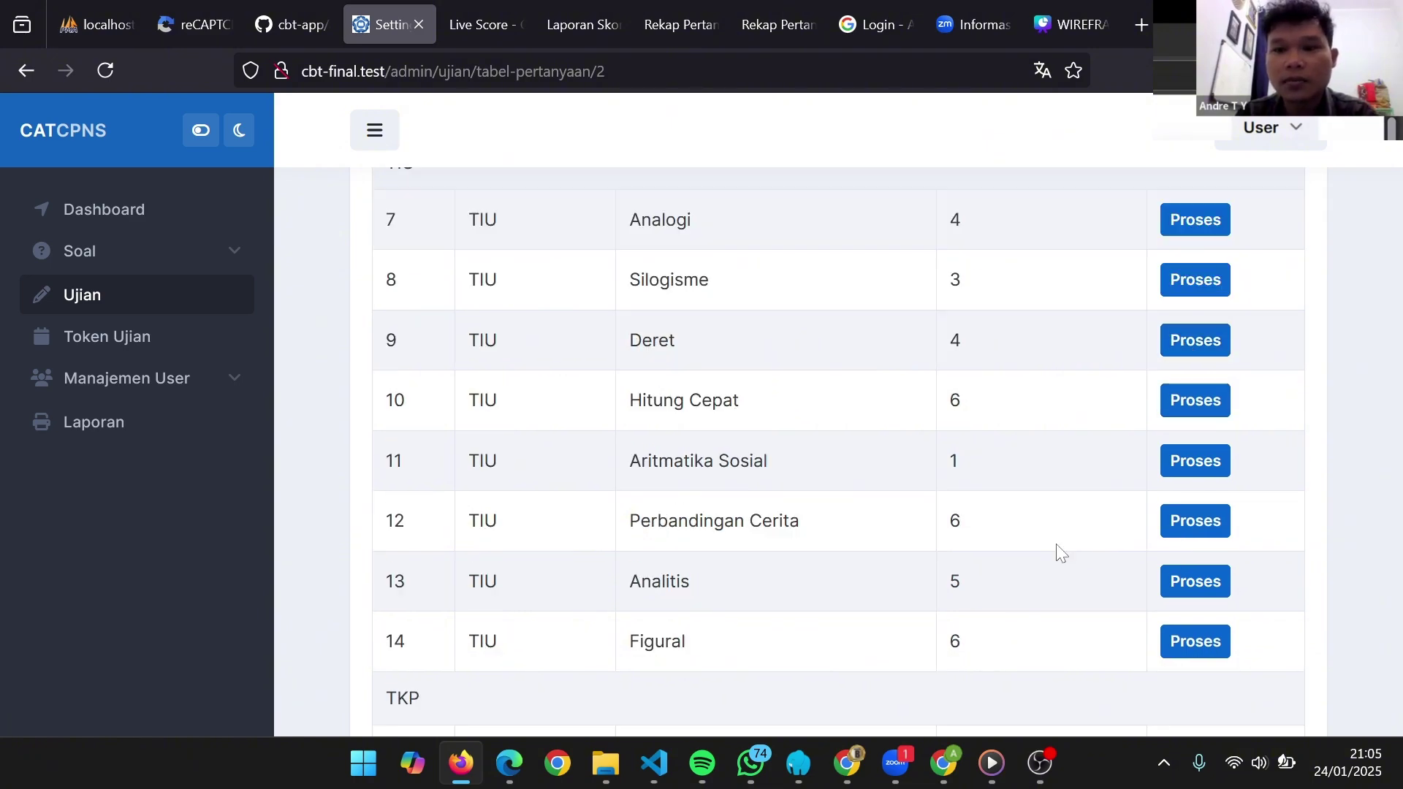
scroll(1058, 551, up, 3)
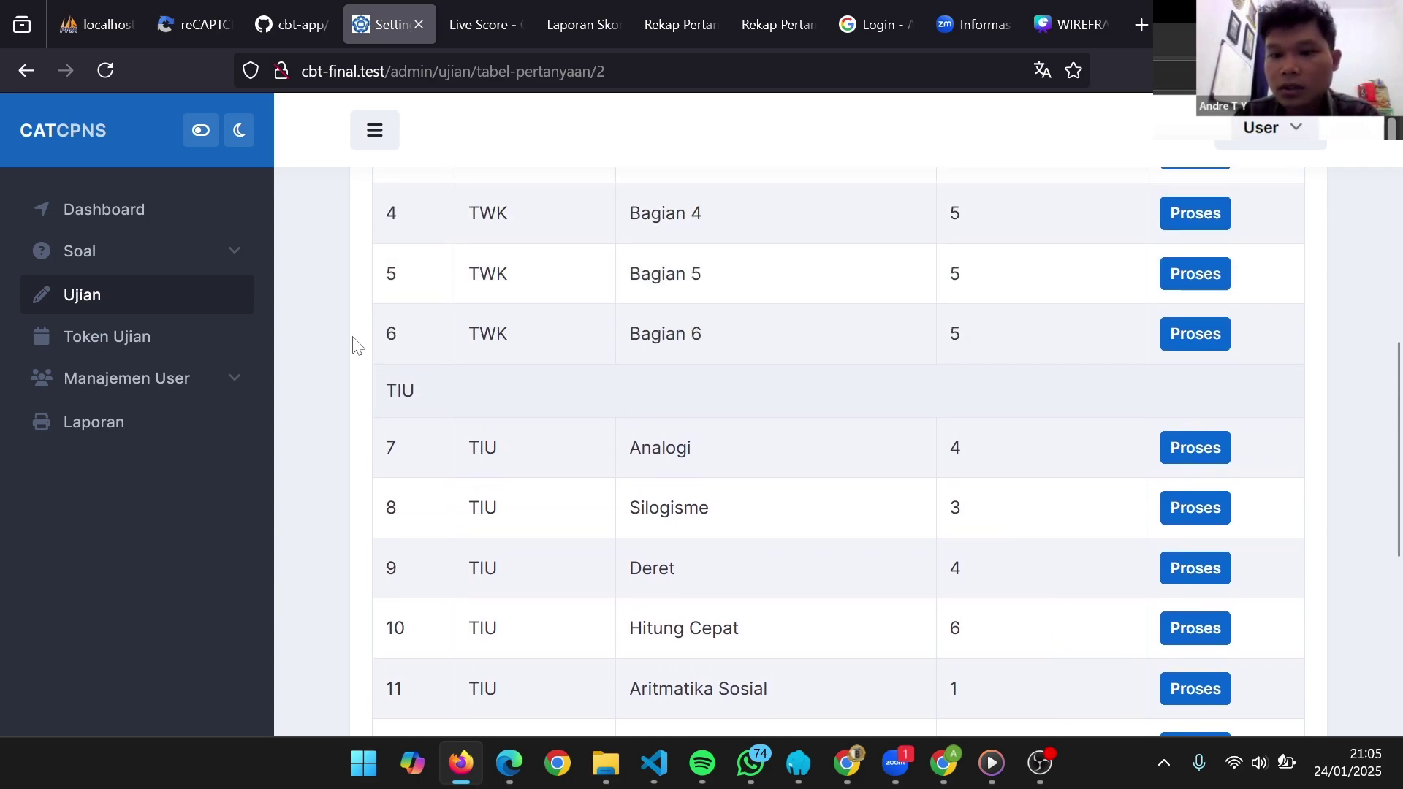
Return to the exam list and export the CAT Internal questions as a PDF with Berikan Kunci Jawaban set to Tidak
click(184, 301)
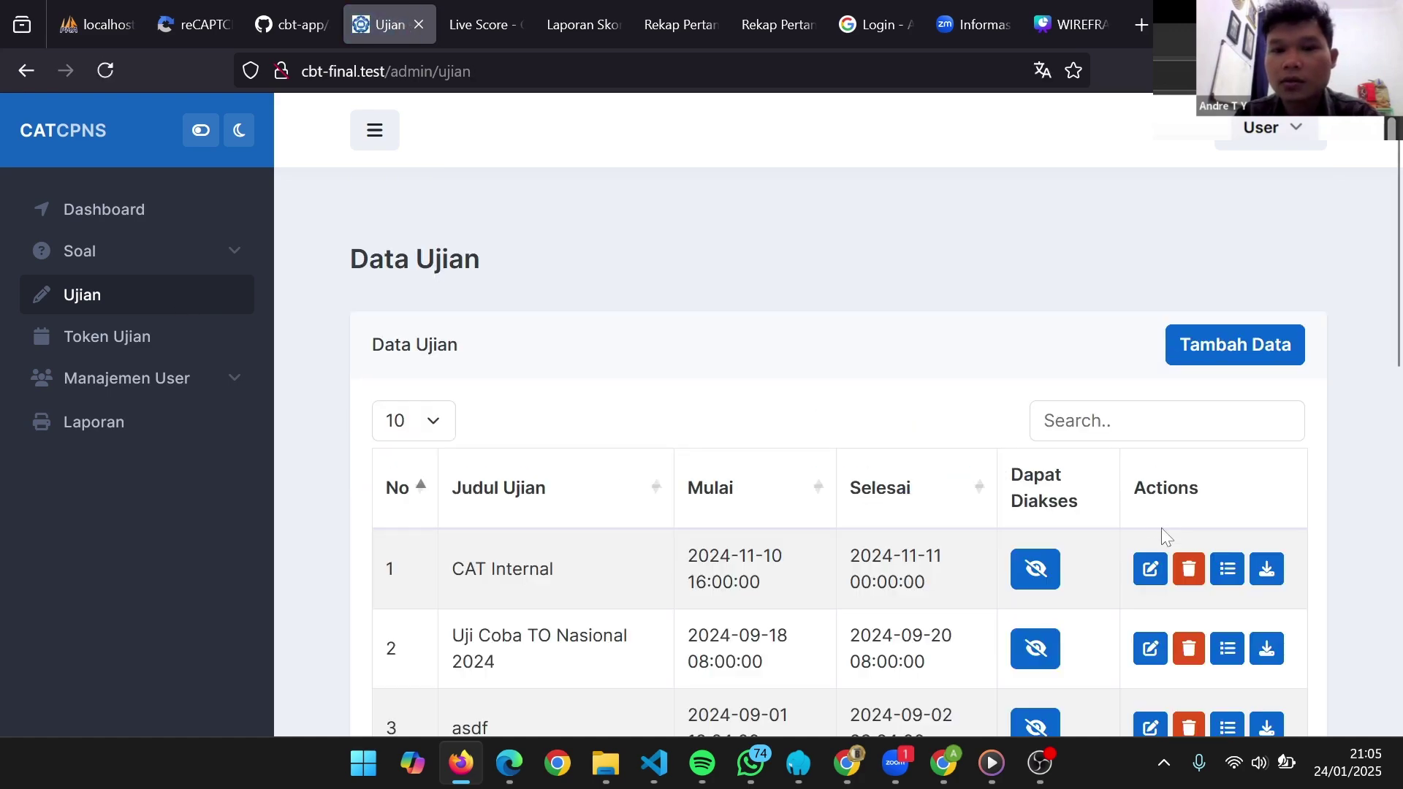
click(1268, 570)
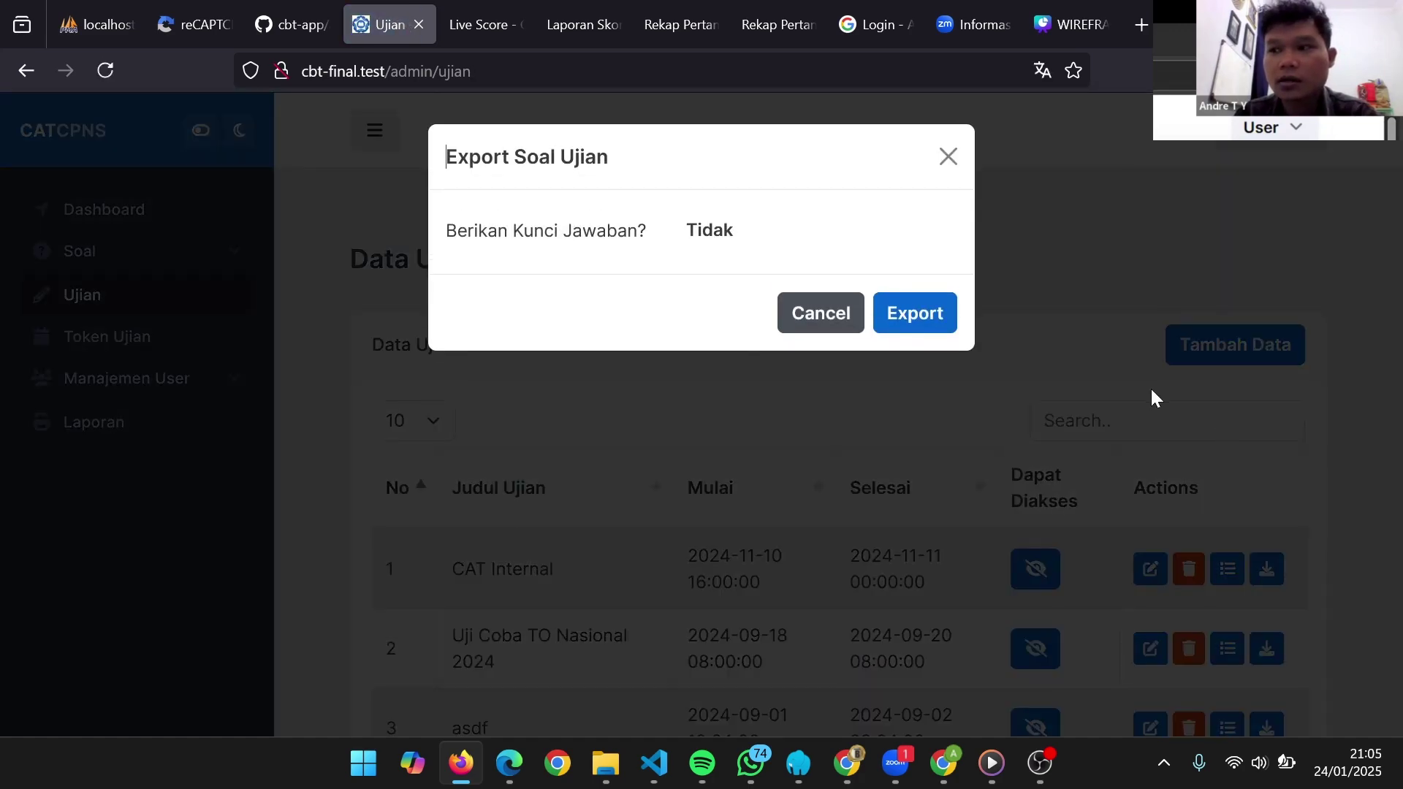
click(704, 242)
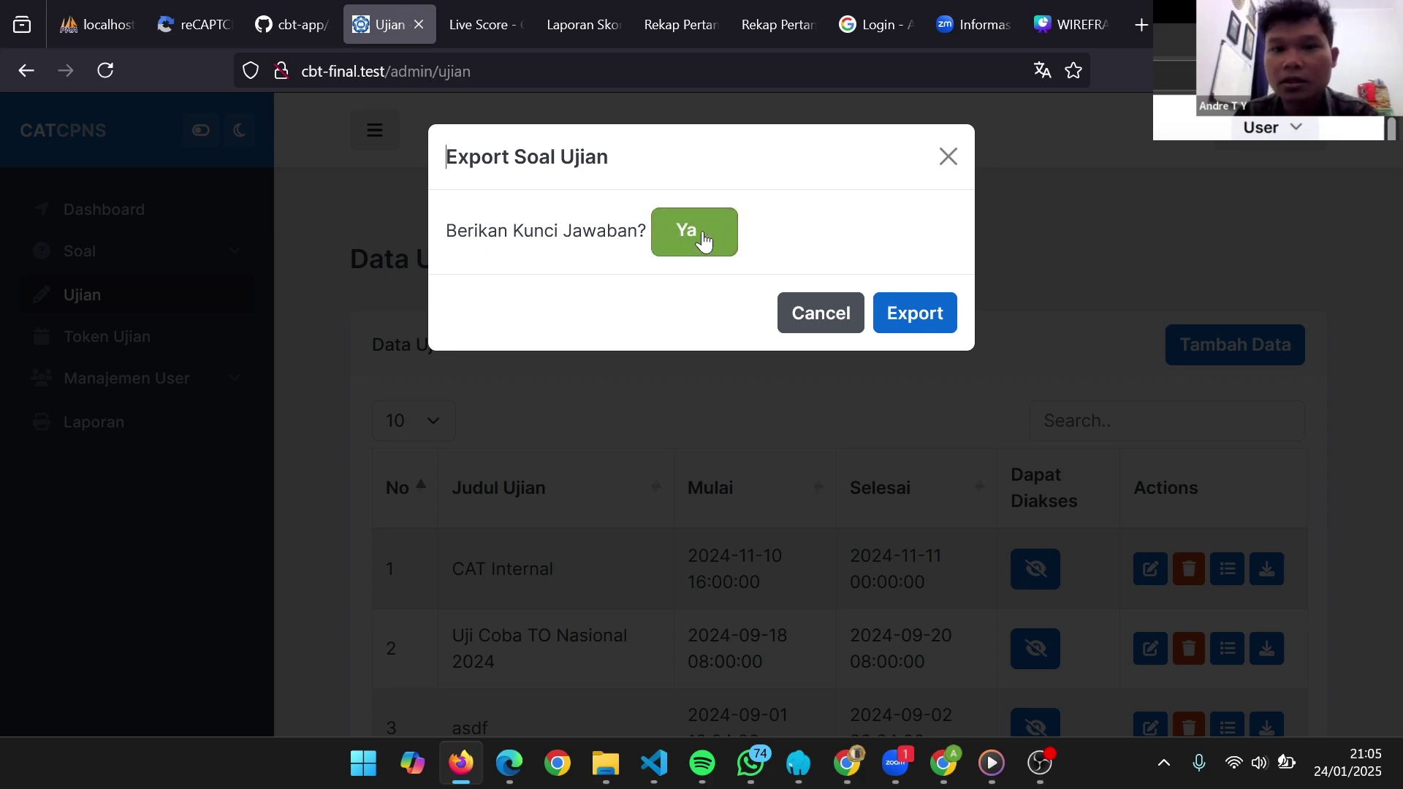
click(705, 242)
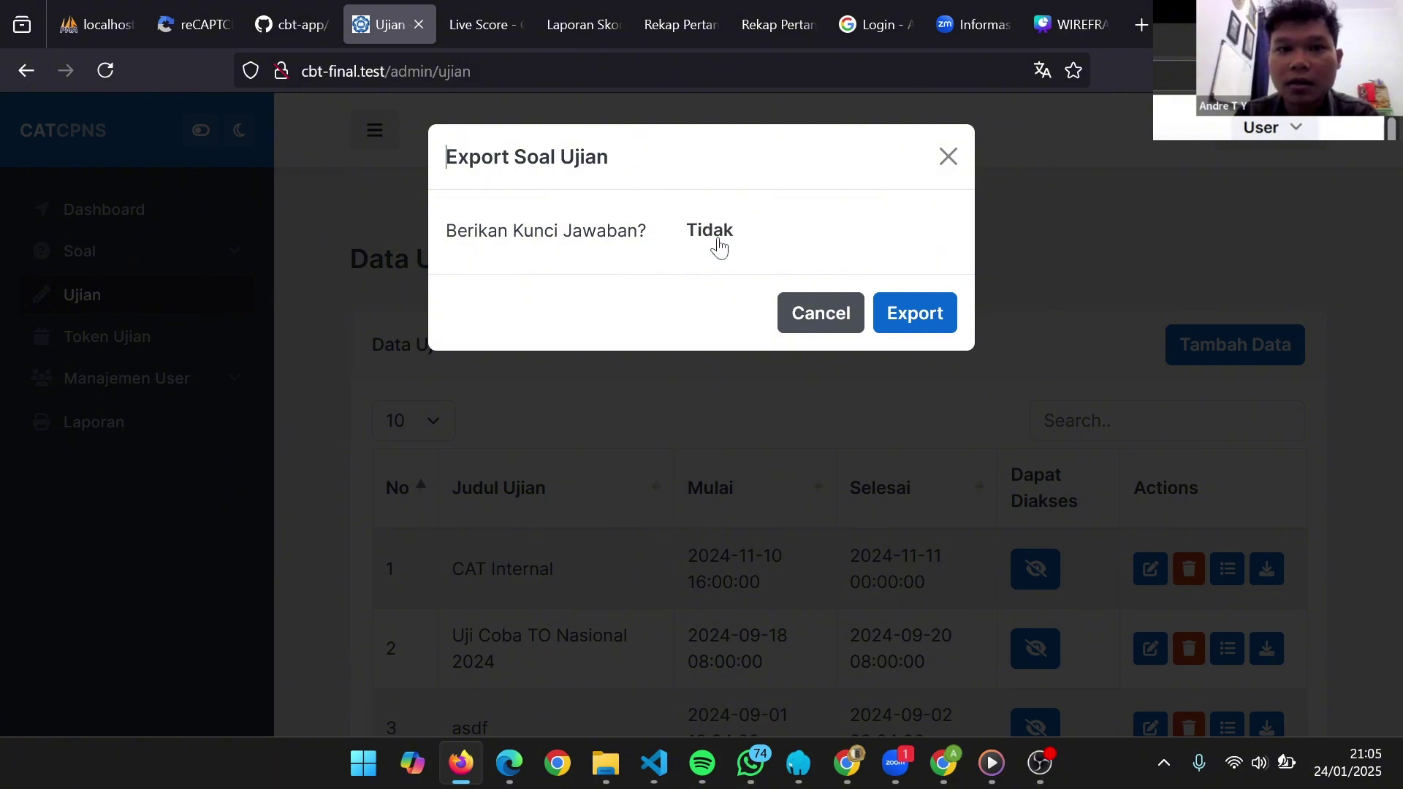
click(929, 312)
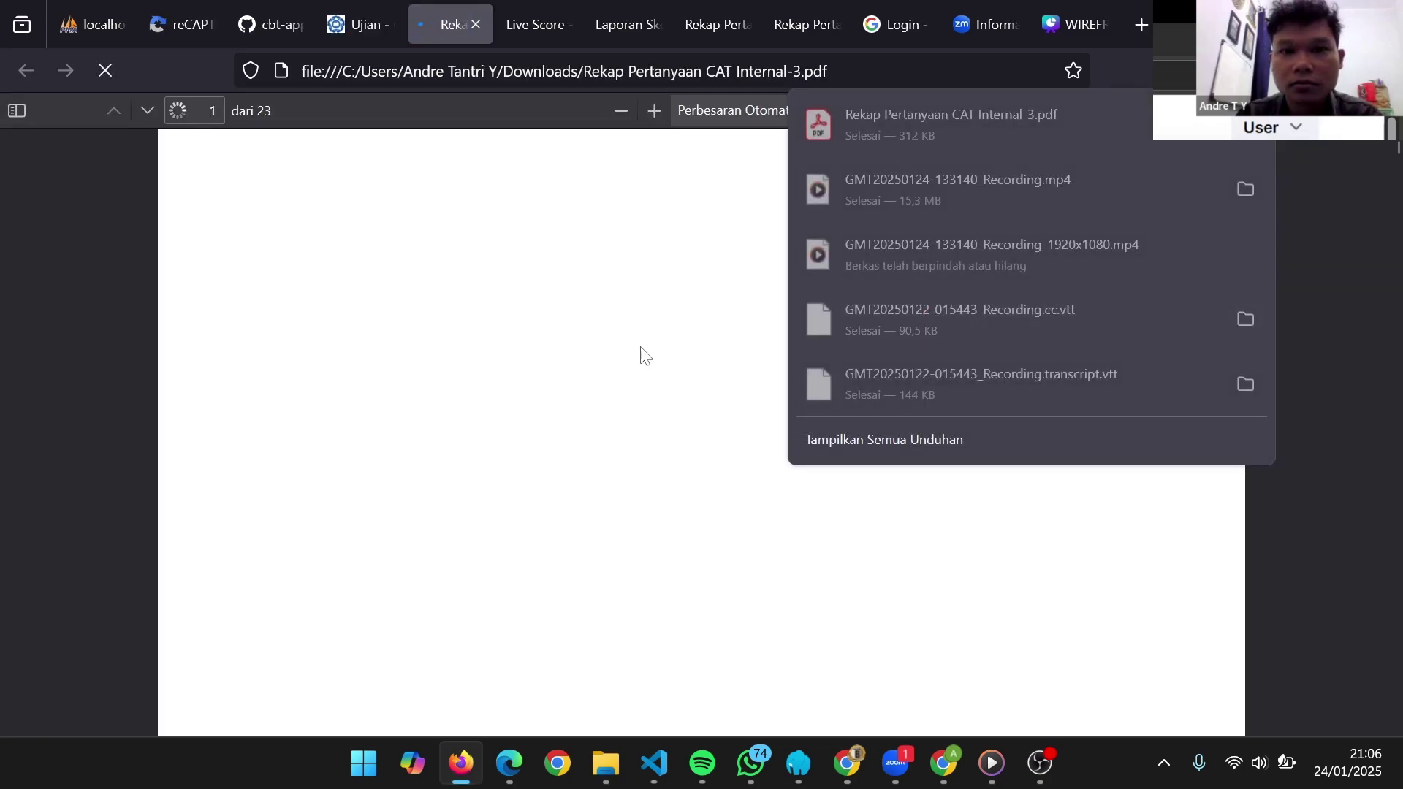
click(619, 358)
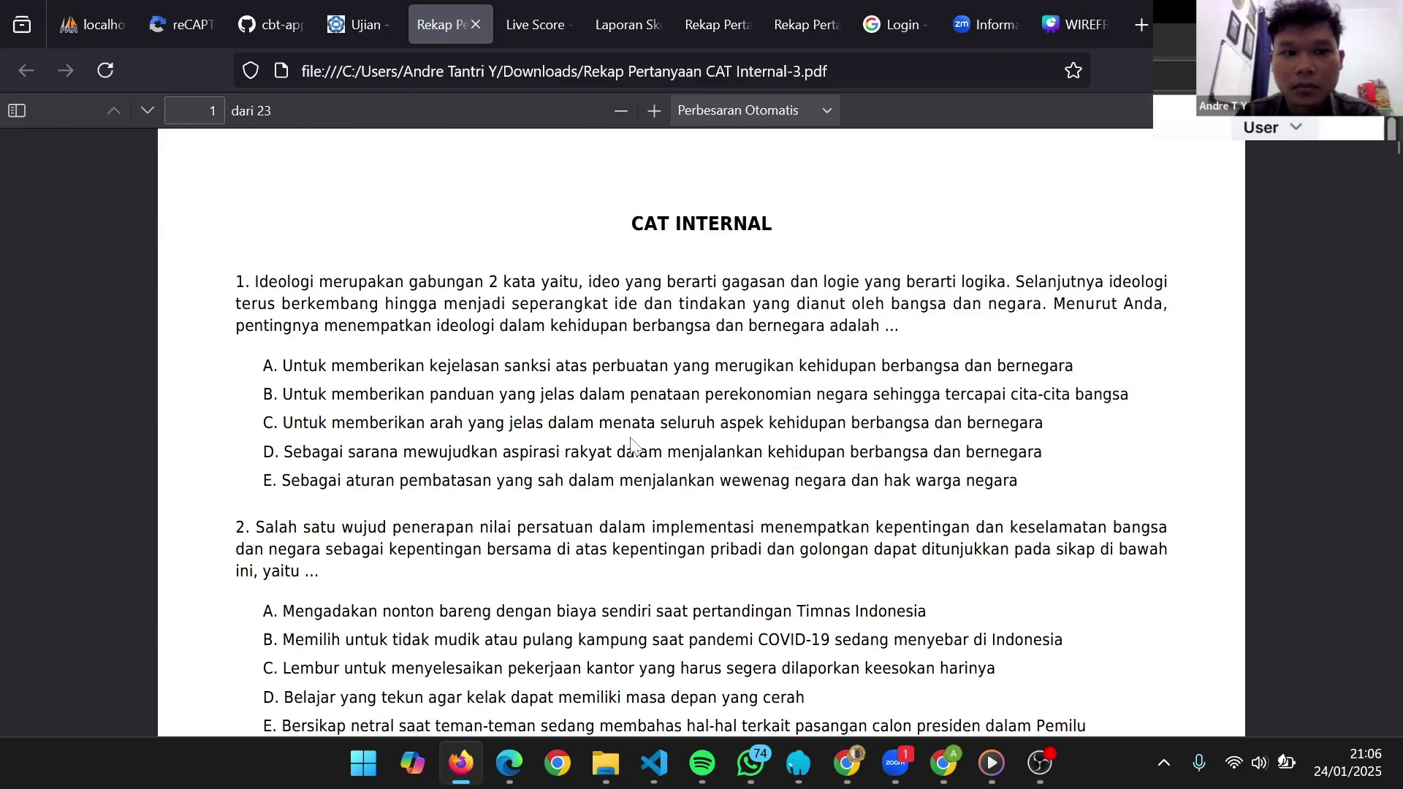
Export the CAT Internal questions again with Berikan Kunci Jawaban set to Ya and examine the answer keys and points in the PDF
click(367, 34)
click(698, 239)
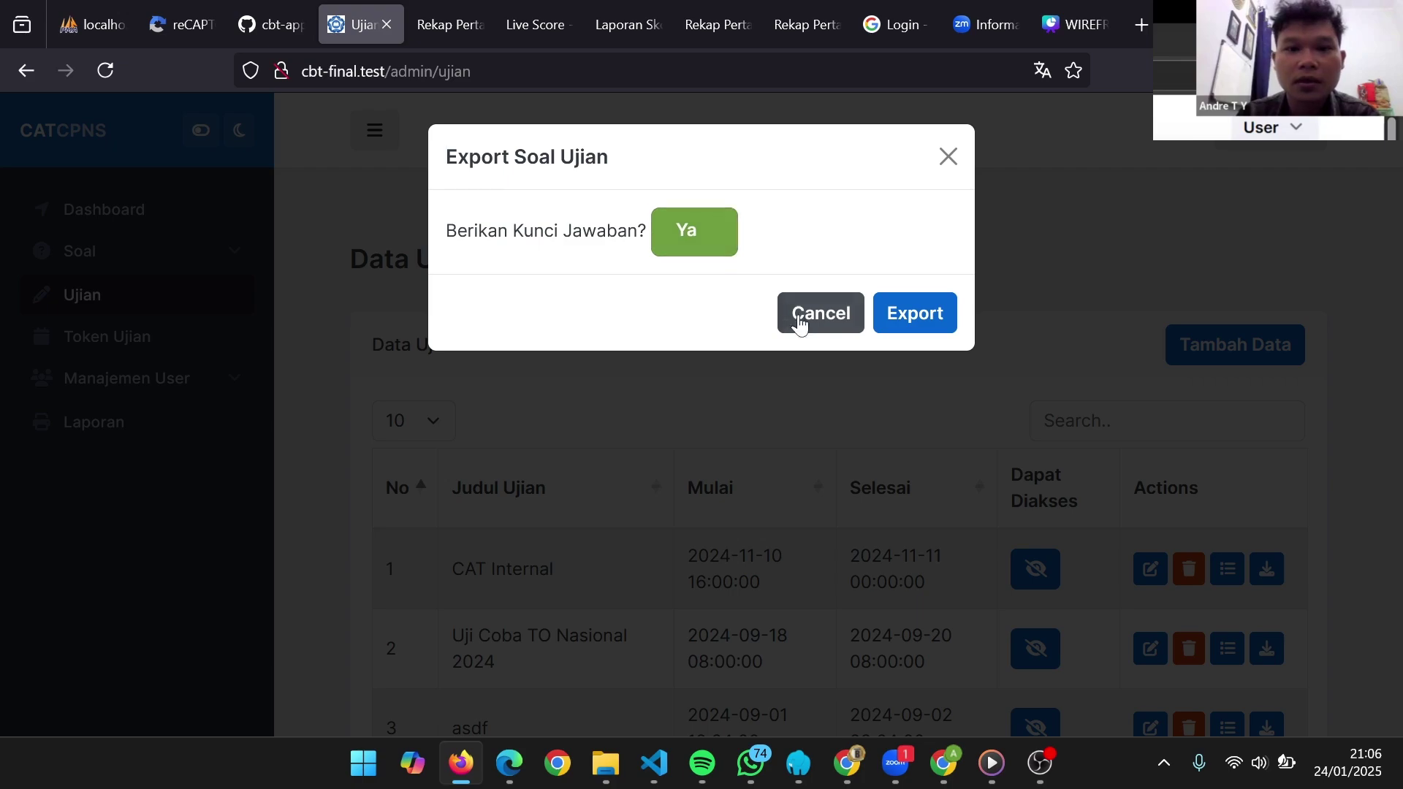
click(900, 327)
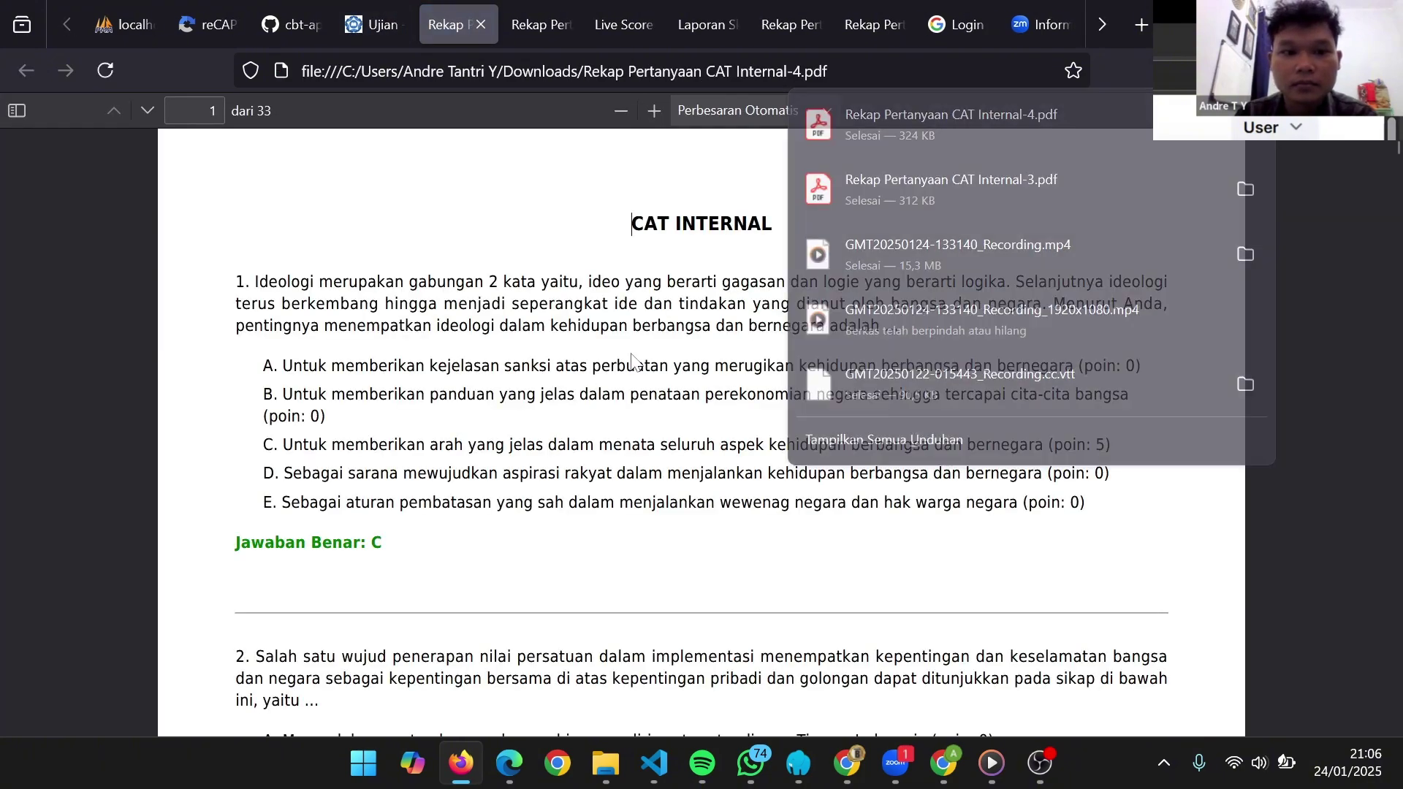
scroll(598, 532, down, 3)
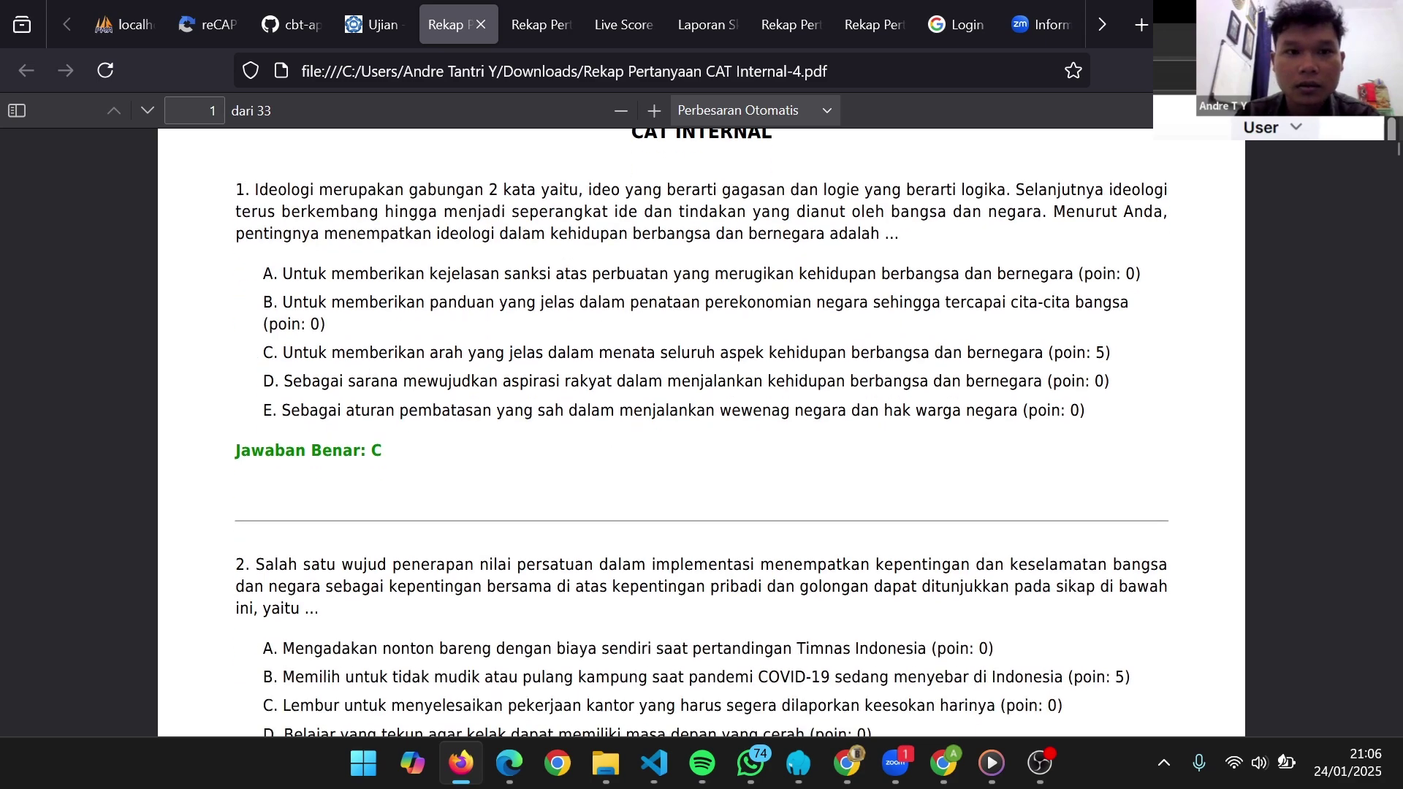
scroll(671, 466, up, 3)
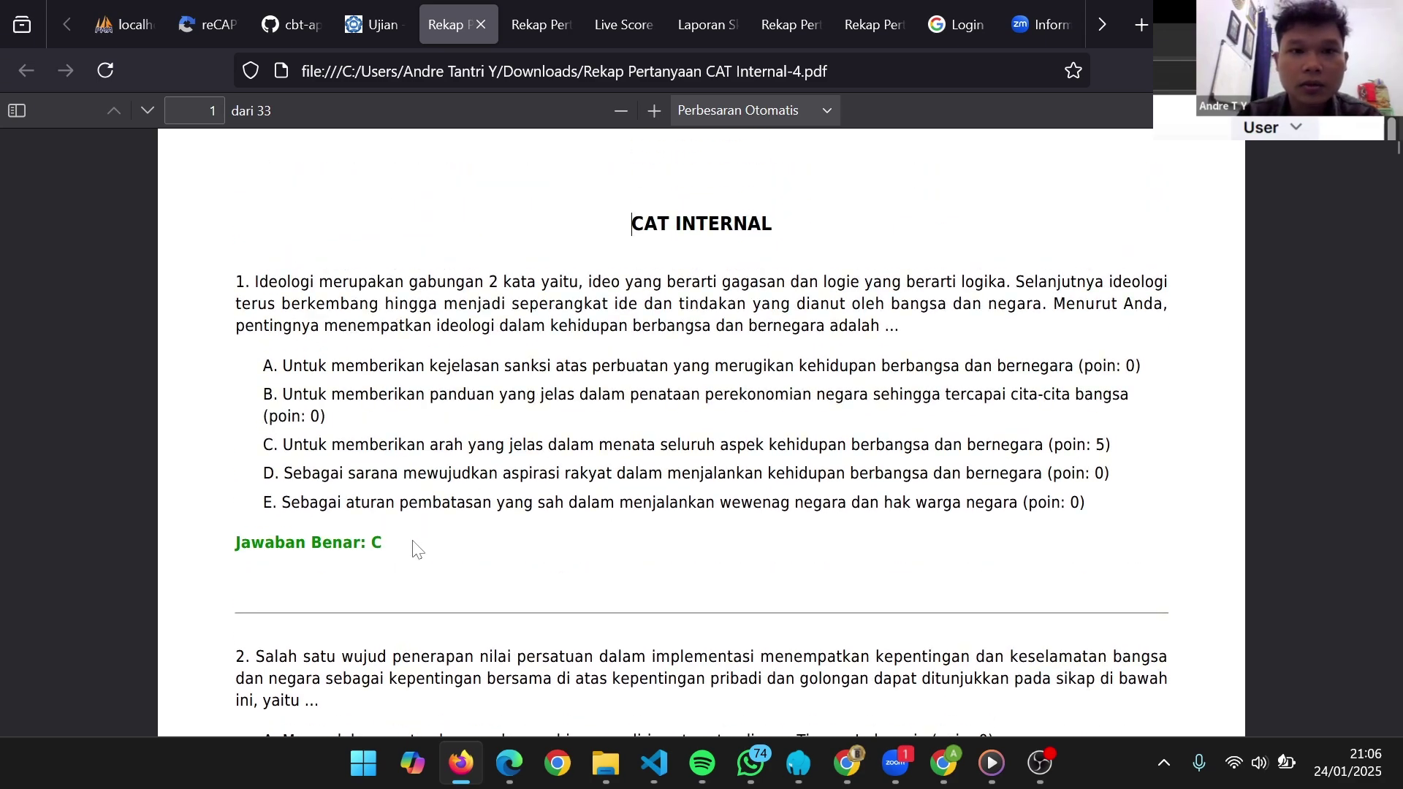
Leave the export dialog, open the exam token list and copy the token of the CAT Internal exam
click(373, 25)
click(300, 316)
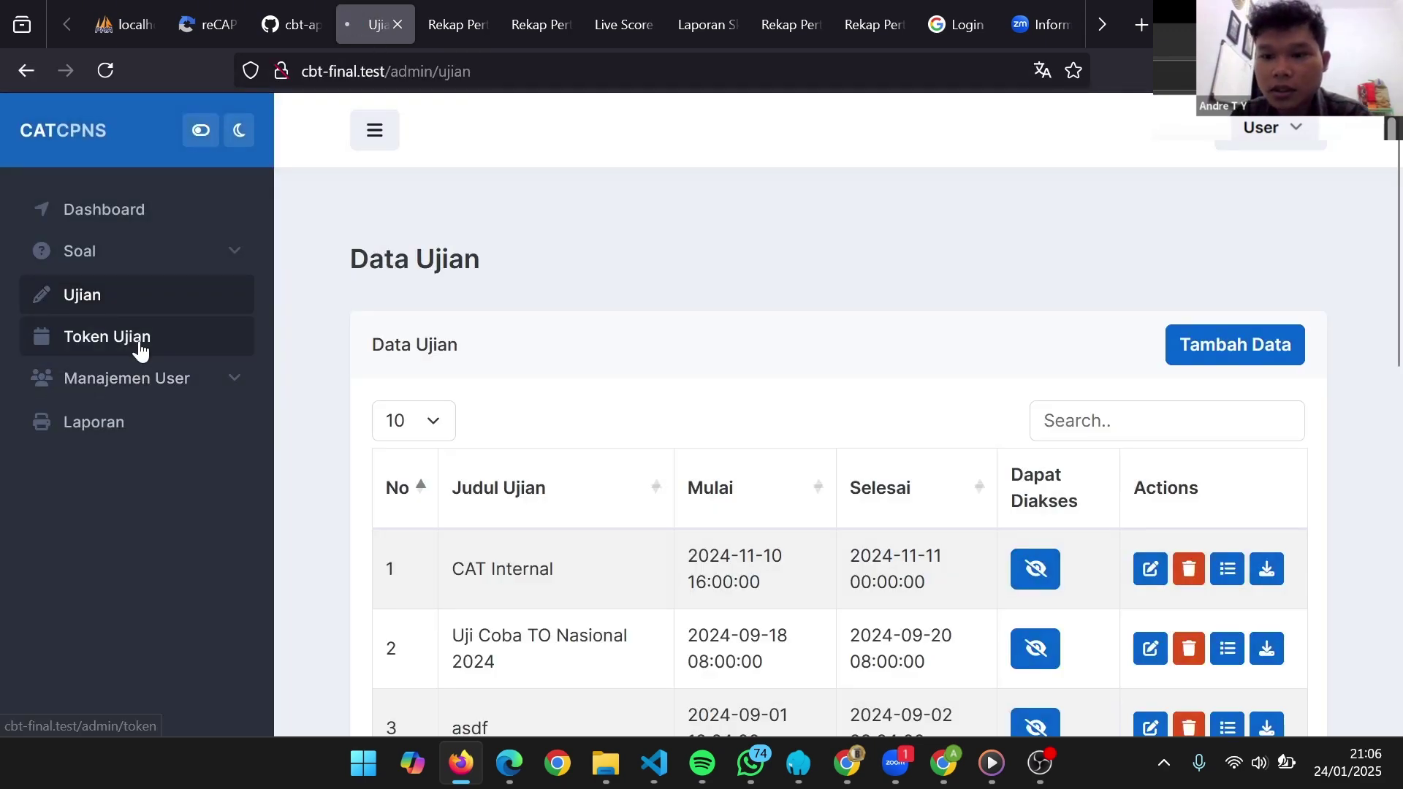
click(141, 350)
scroll(1111, 473, down, 2)
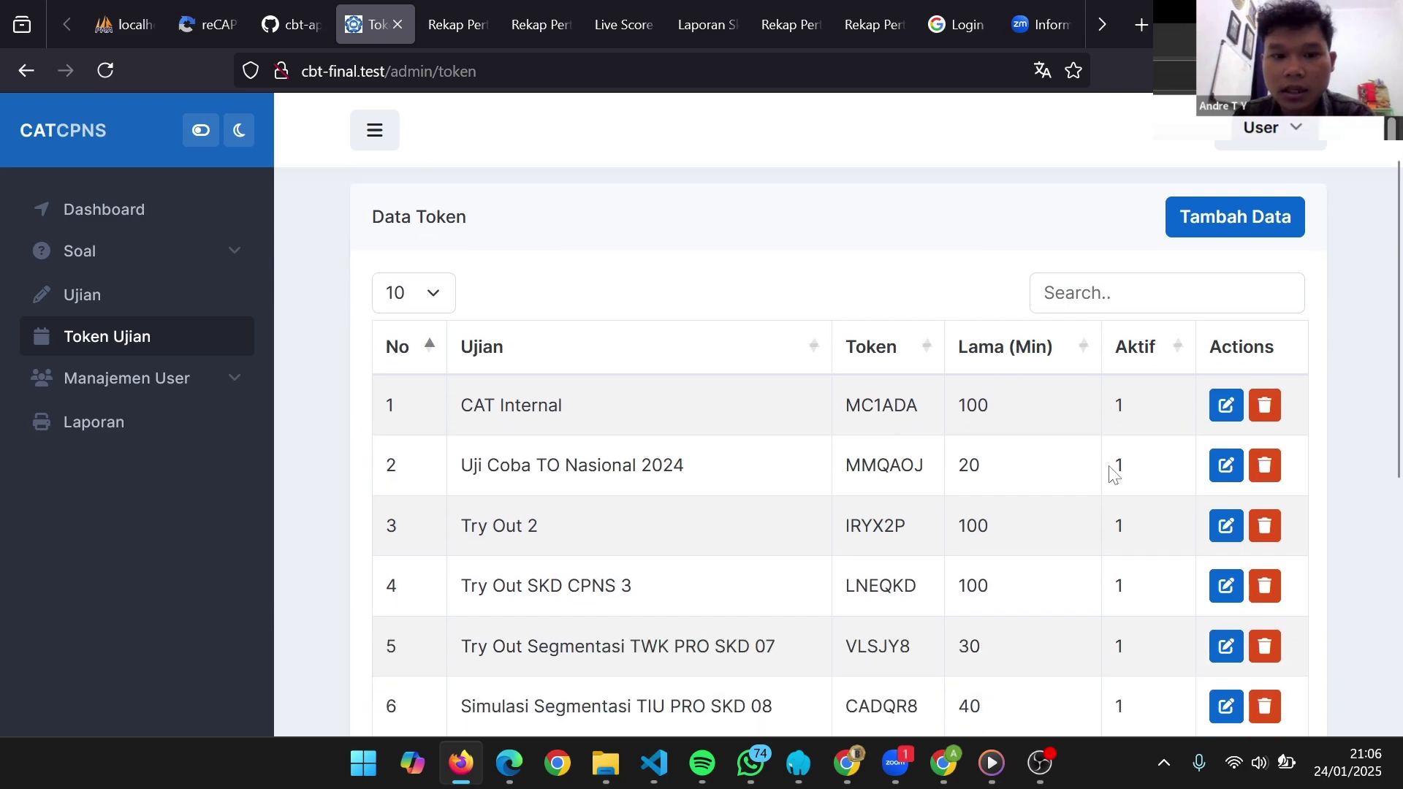
scroll(1110, 474, down, 2)
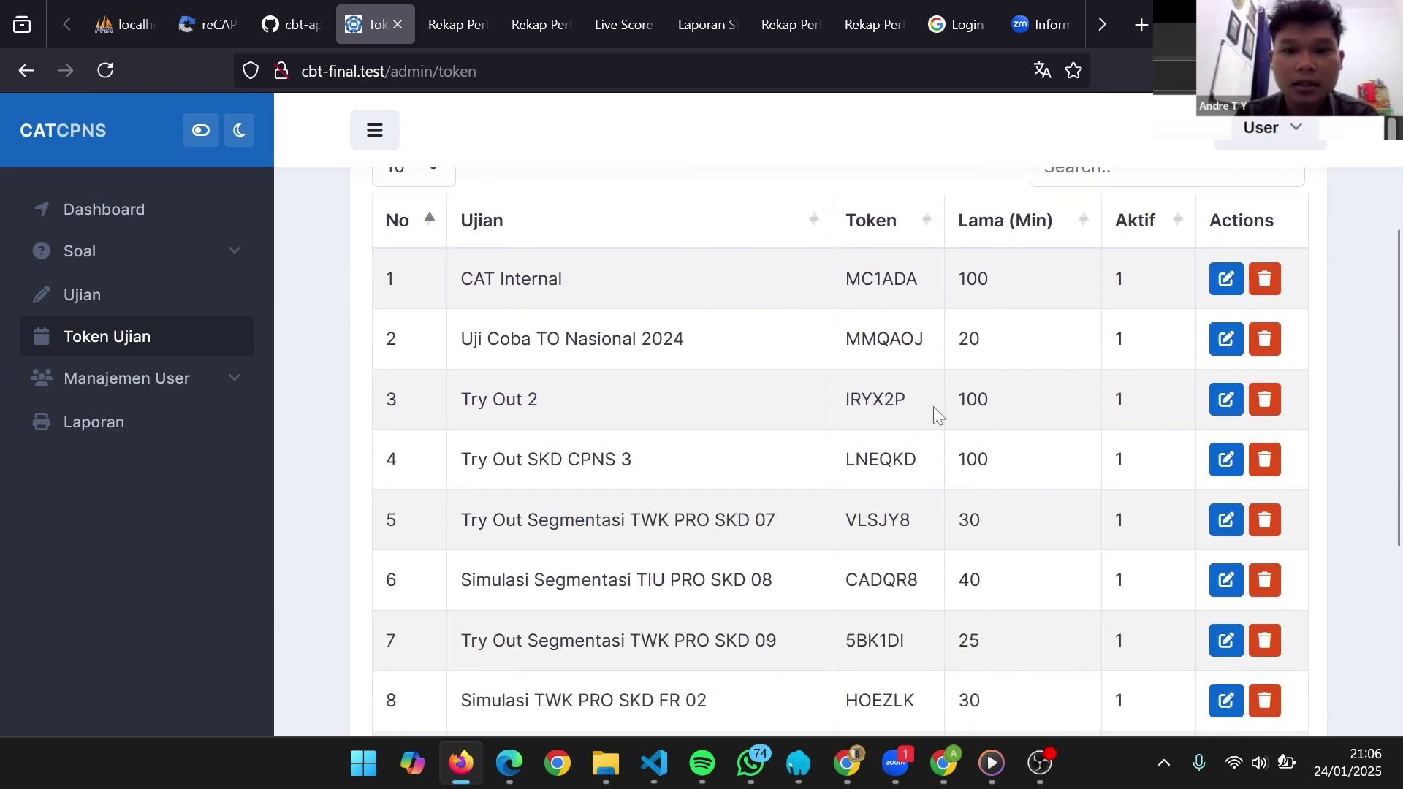
scroll(1142, 310, up, 2)
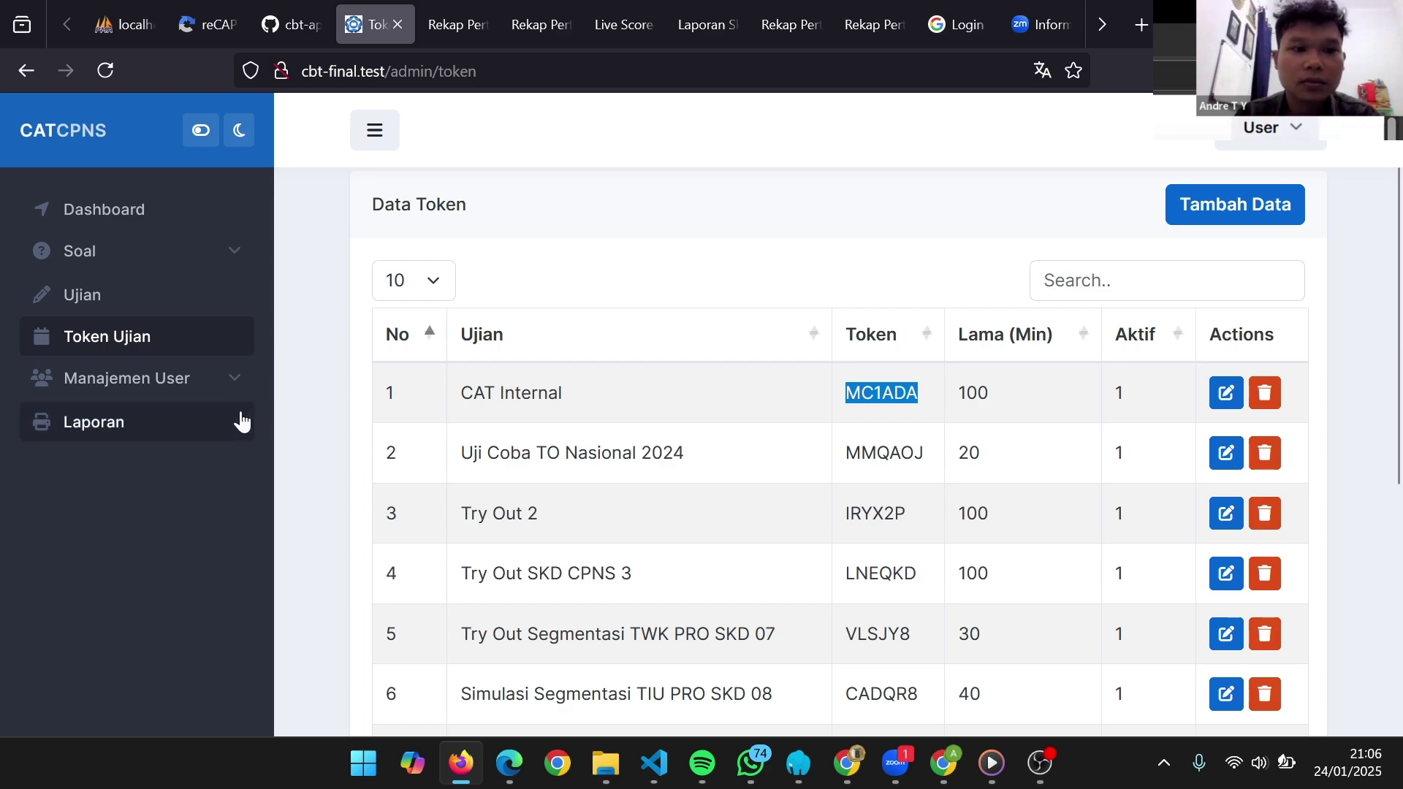
Look through the user management section, viewing the user accounts and the super admin accounts
click(218, 400)
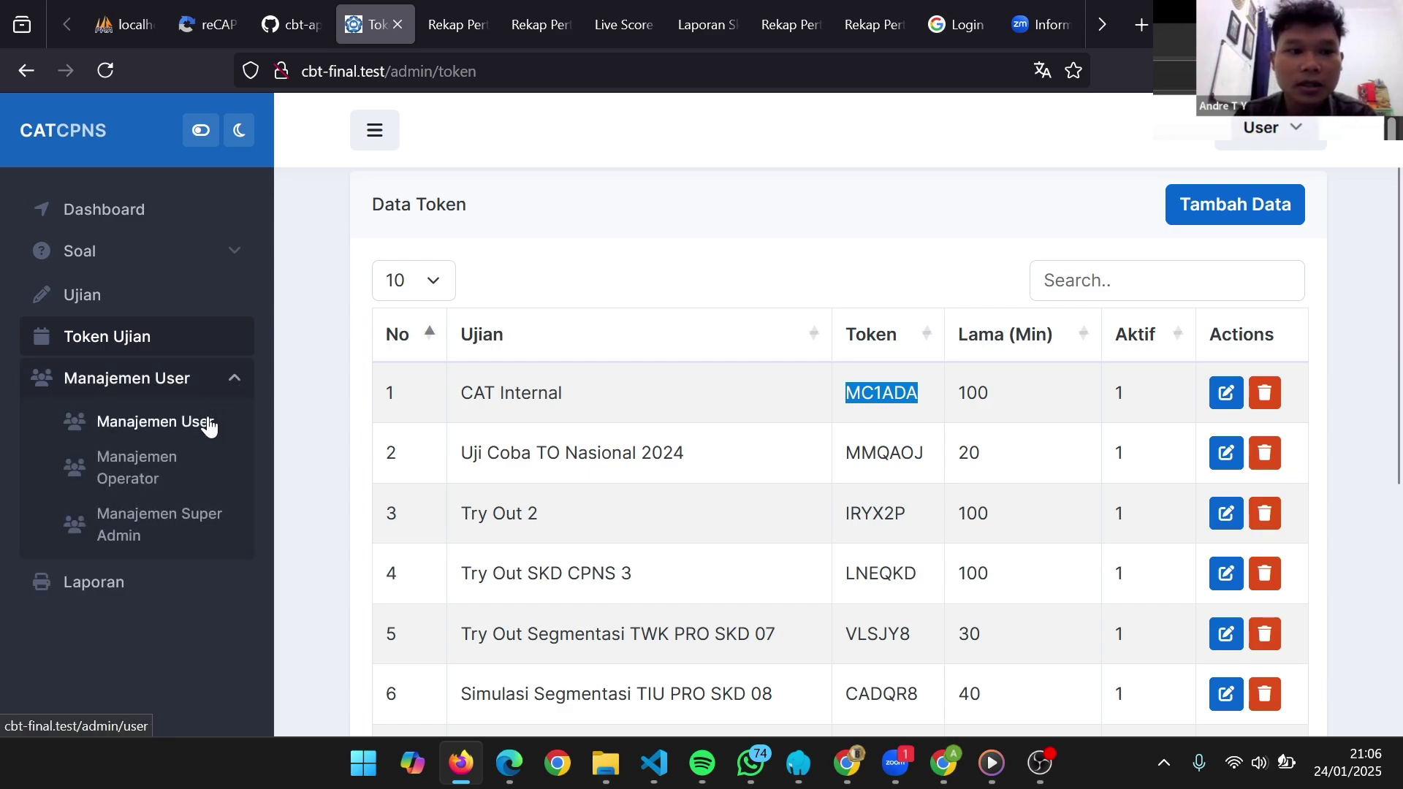
click(209, 437)
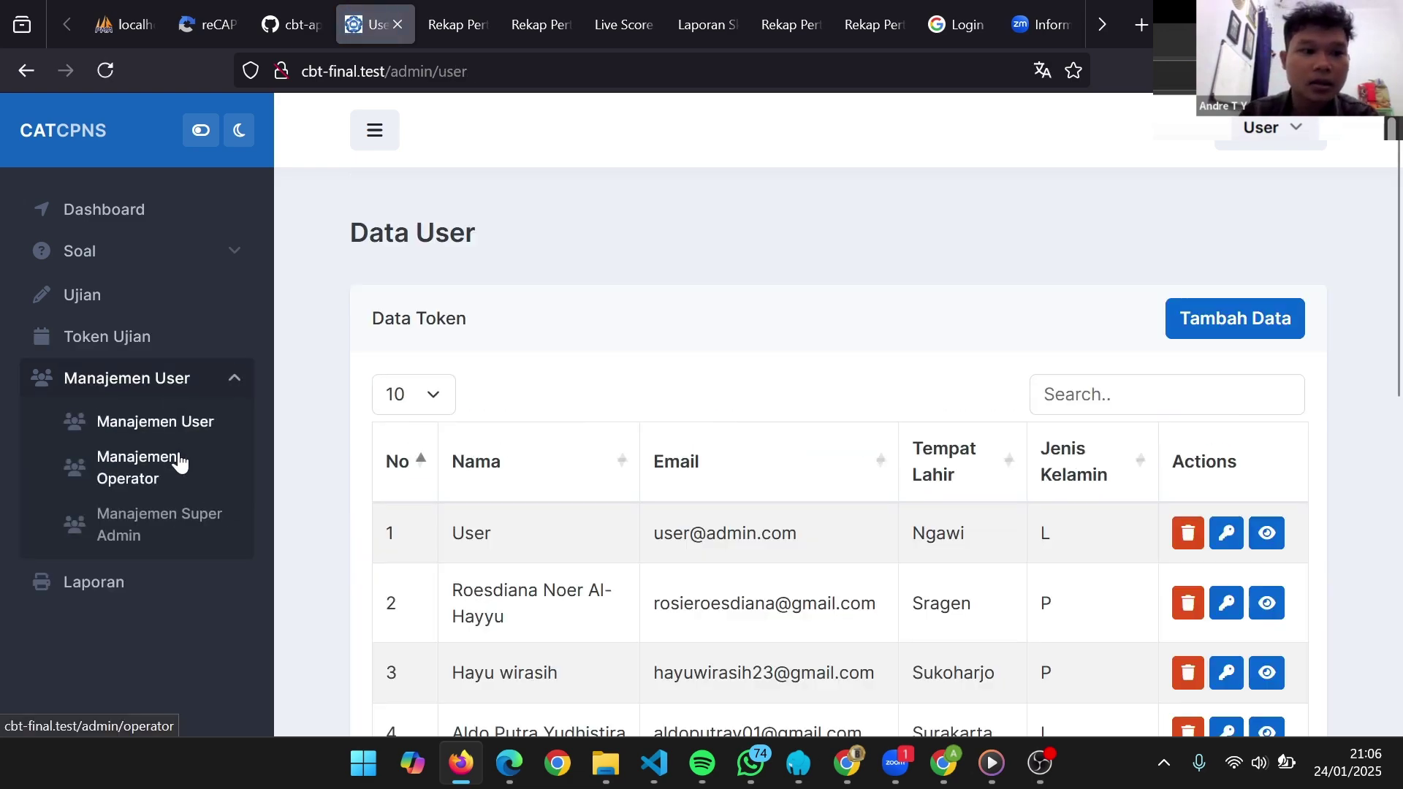
click(197, 387)
click(178, 526)
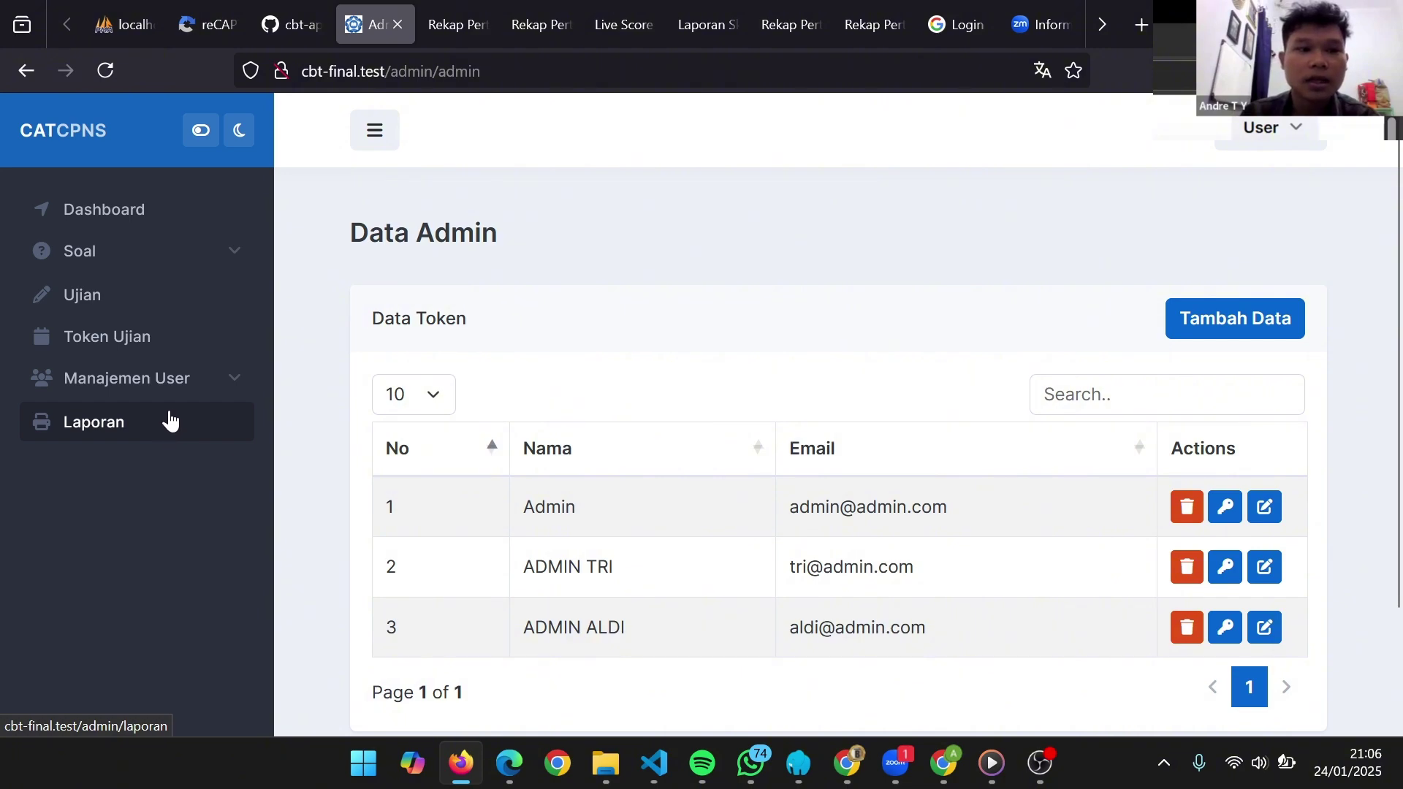
Open the exam report, choose CAT Internal, paste the exam token and display the participants' scores
click(173, 395)
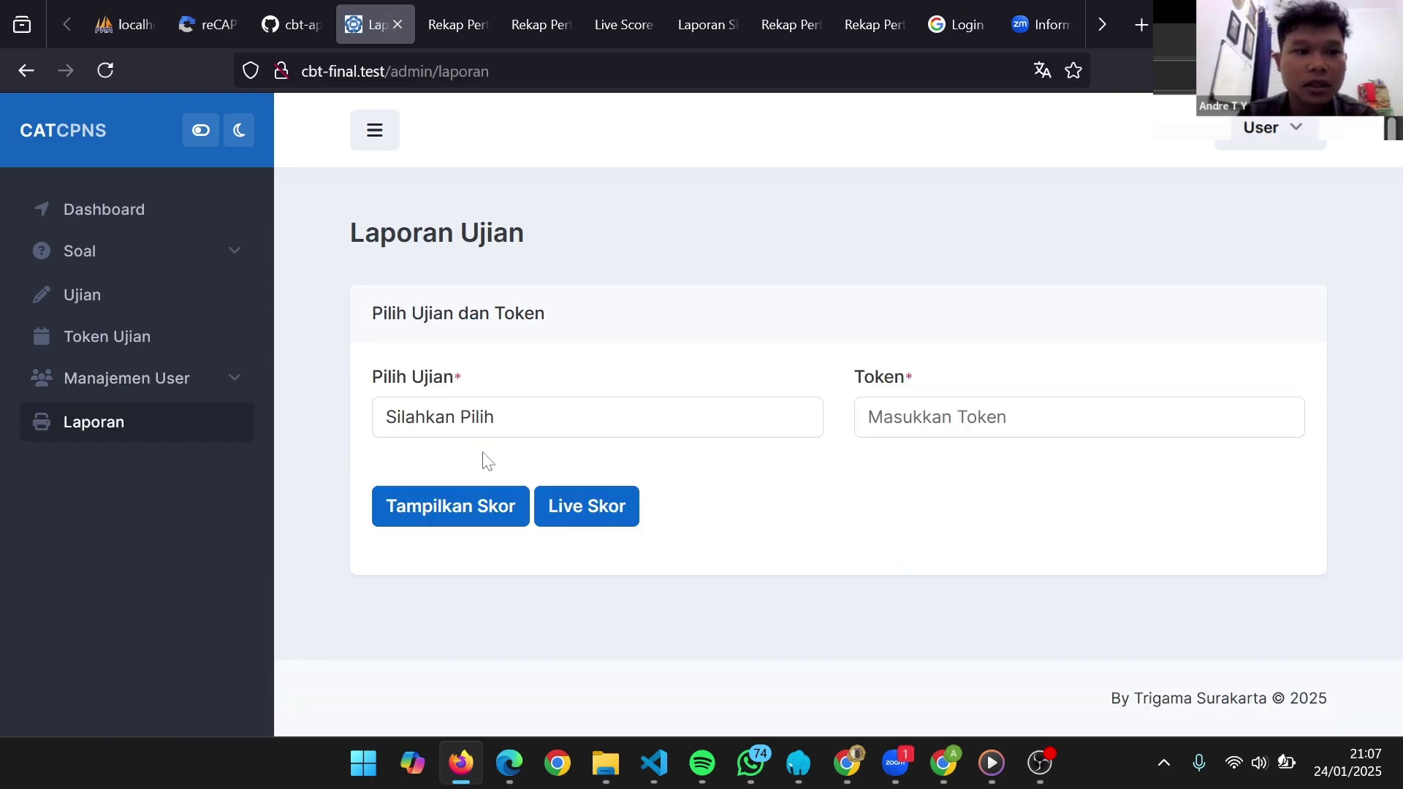
click(514, 431)
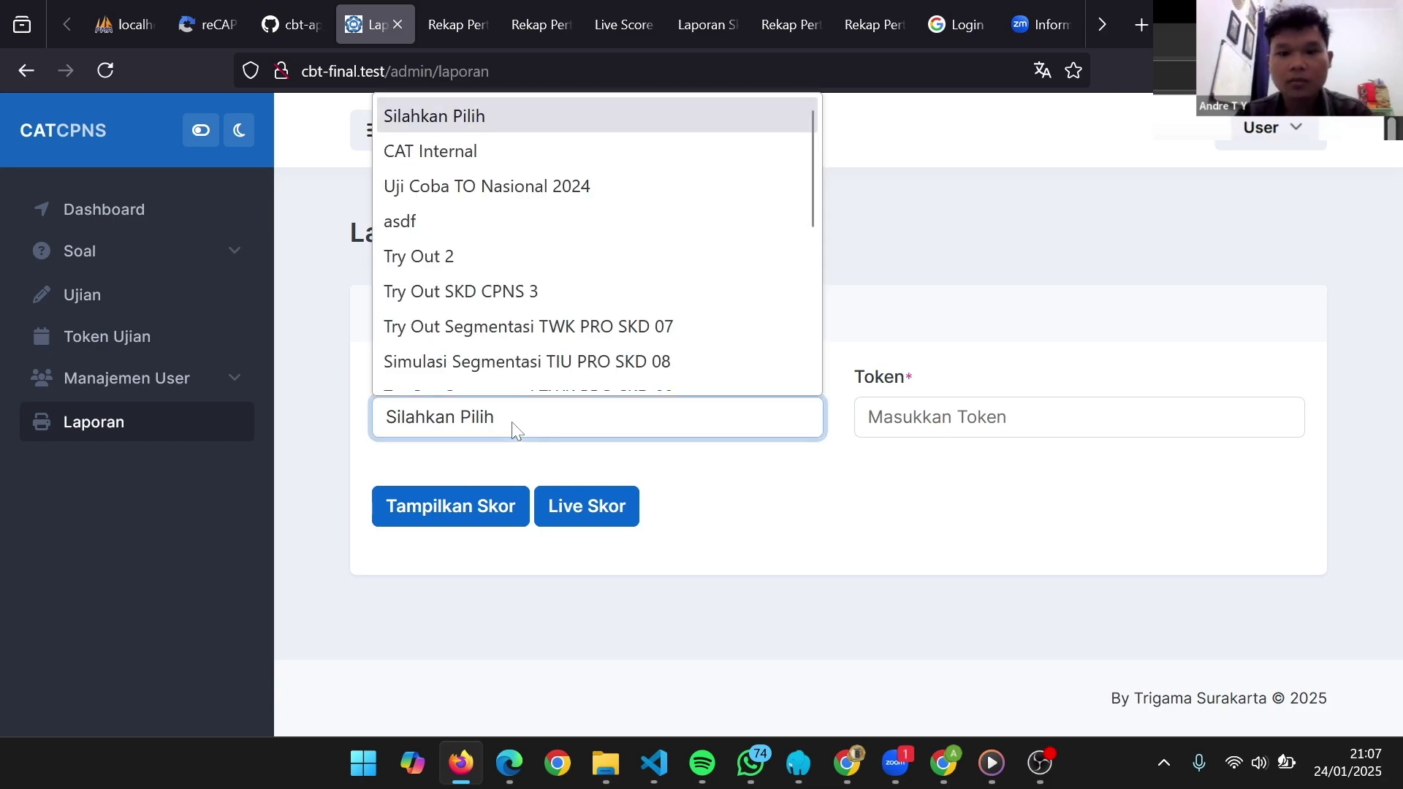
click(525, 138)
click(949, 417)
key(ctrl+v)
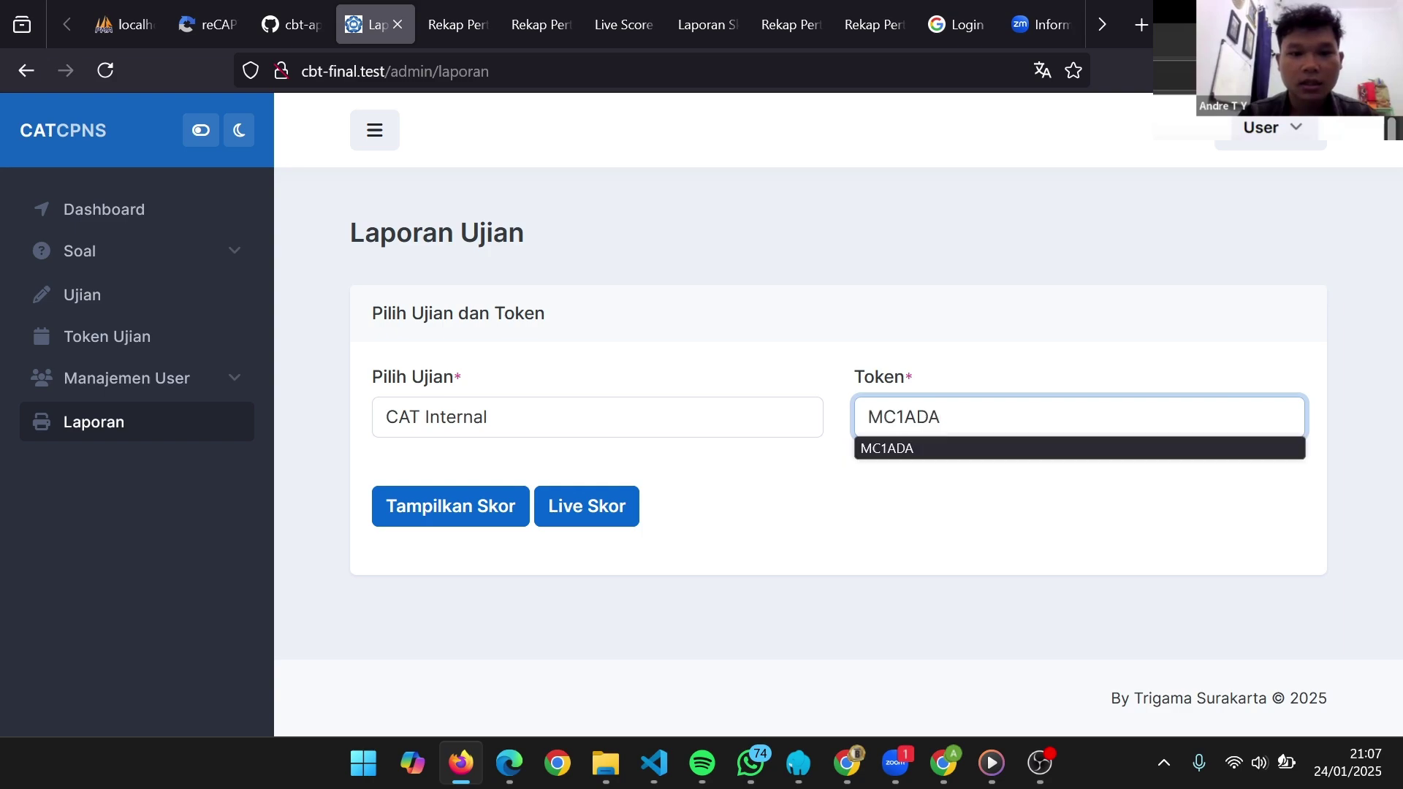
click(479, 512)
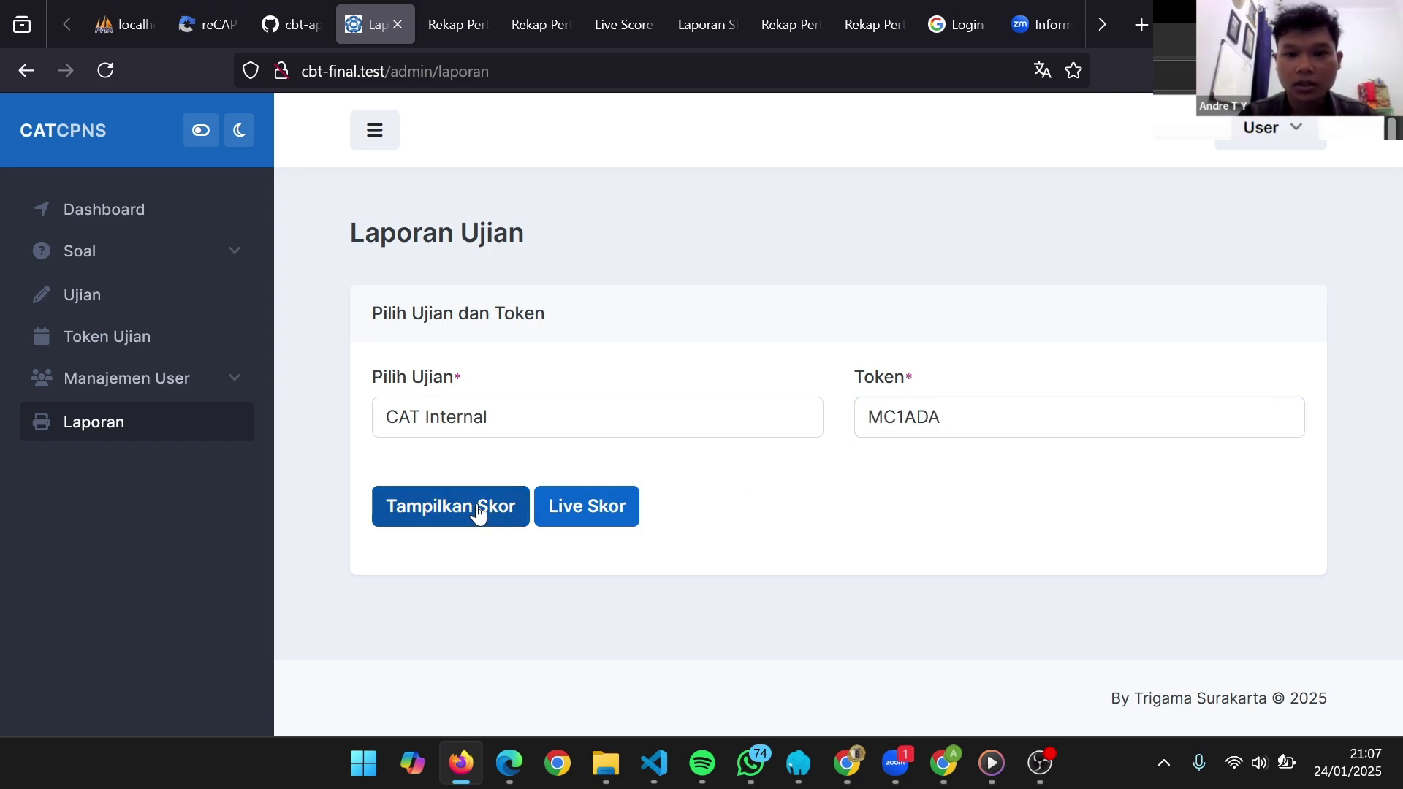
Examine the participants' score table, including answered questions, TWK, TIU and TKP scores, totals, remaining time and row actions
scroll(826, 395, down, 5)
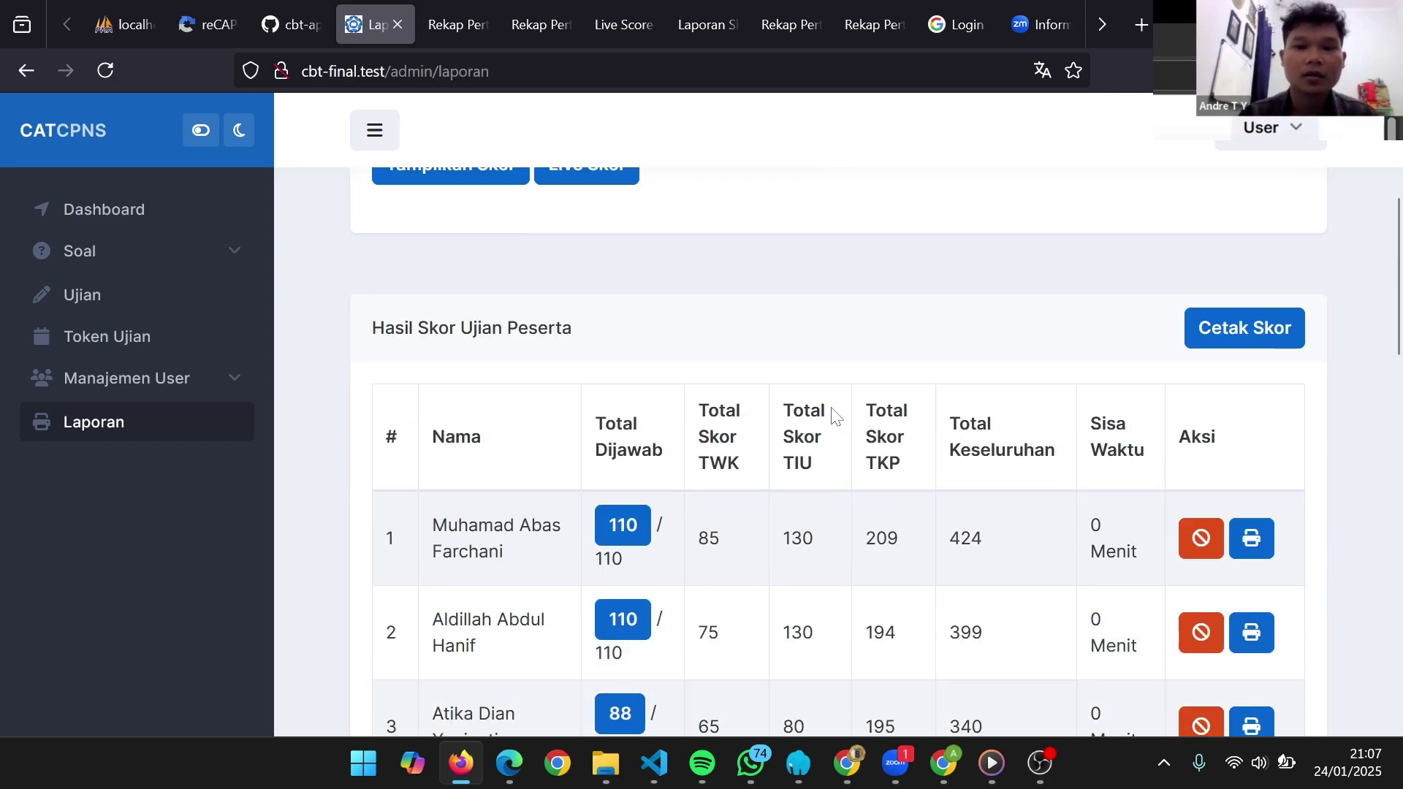
scroll(839, 442, down, 2)
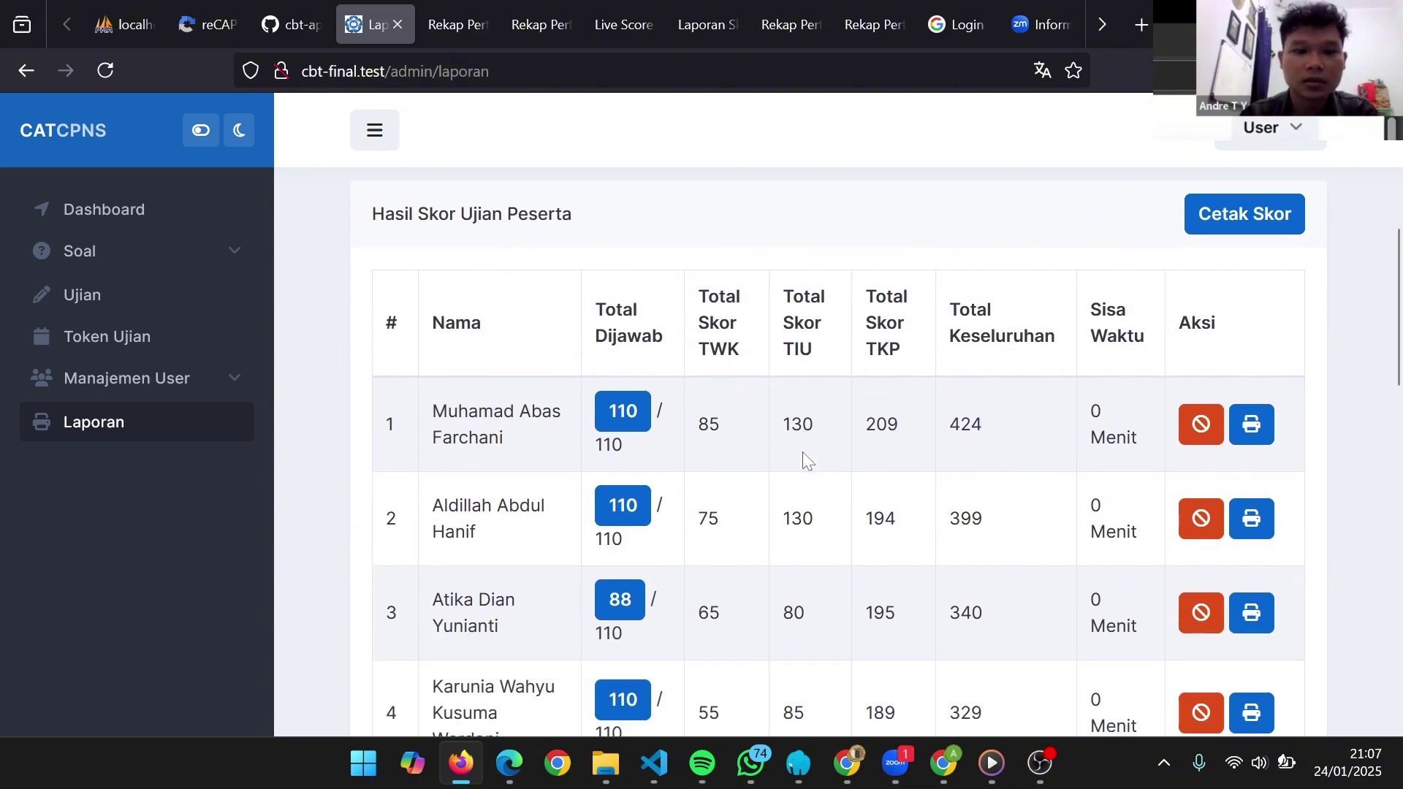
scroll(803, 454, up, 5)
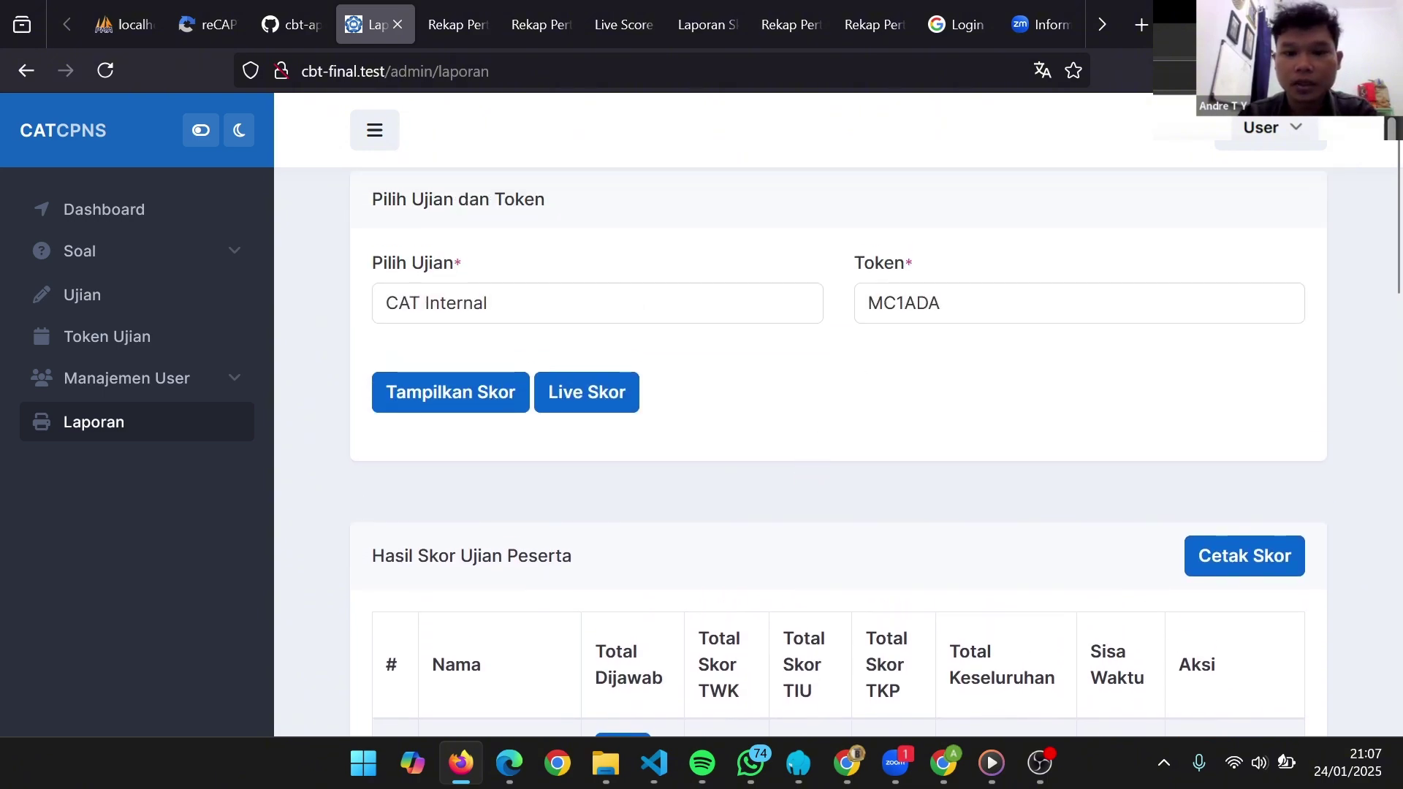
scroll(908, 504, down, 10)
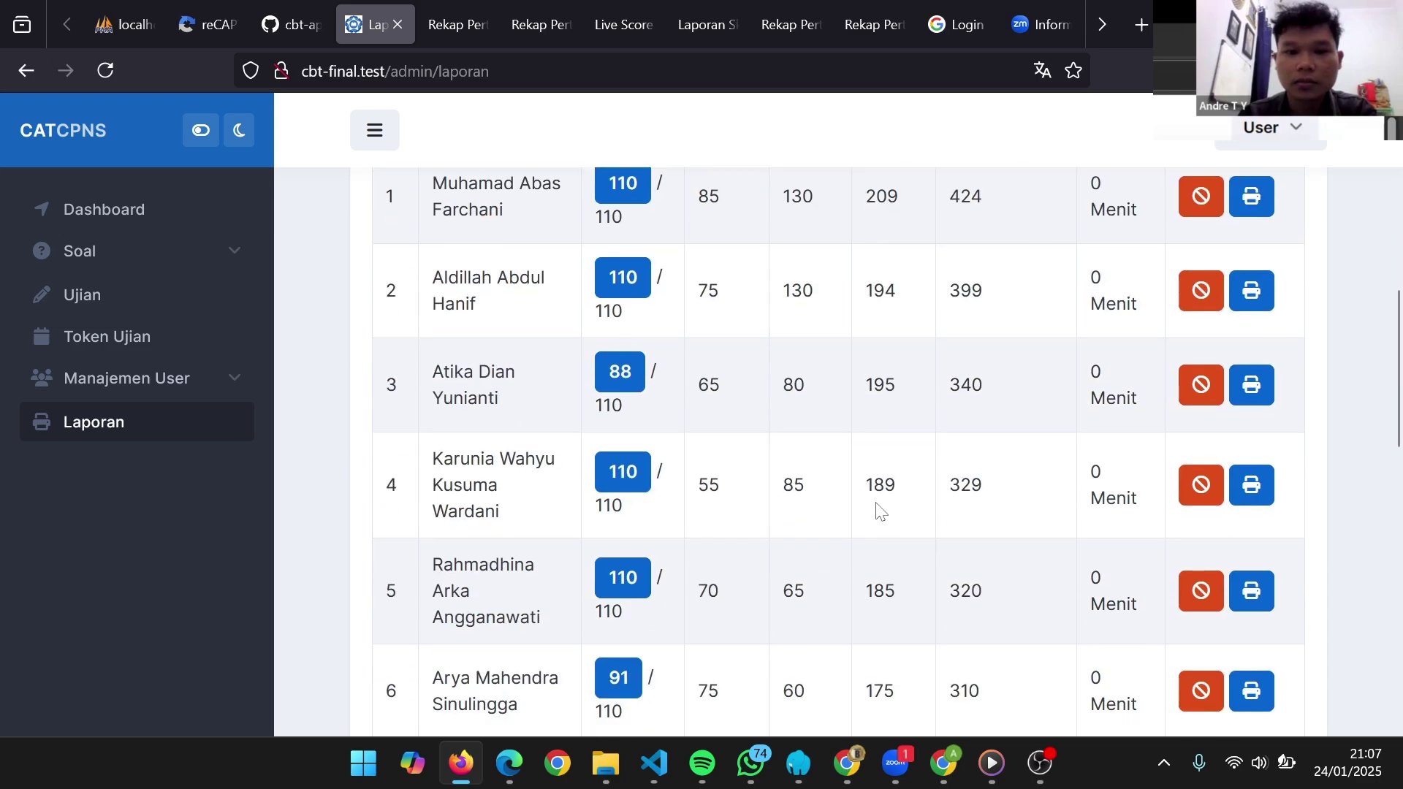
scroll(876, 507, down, 12)
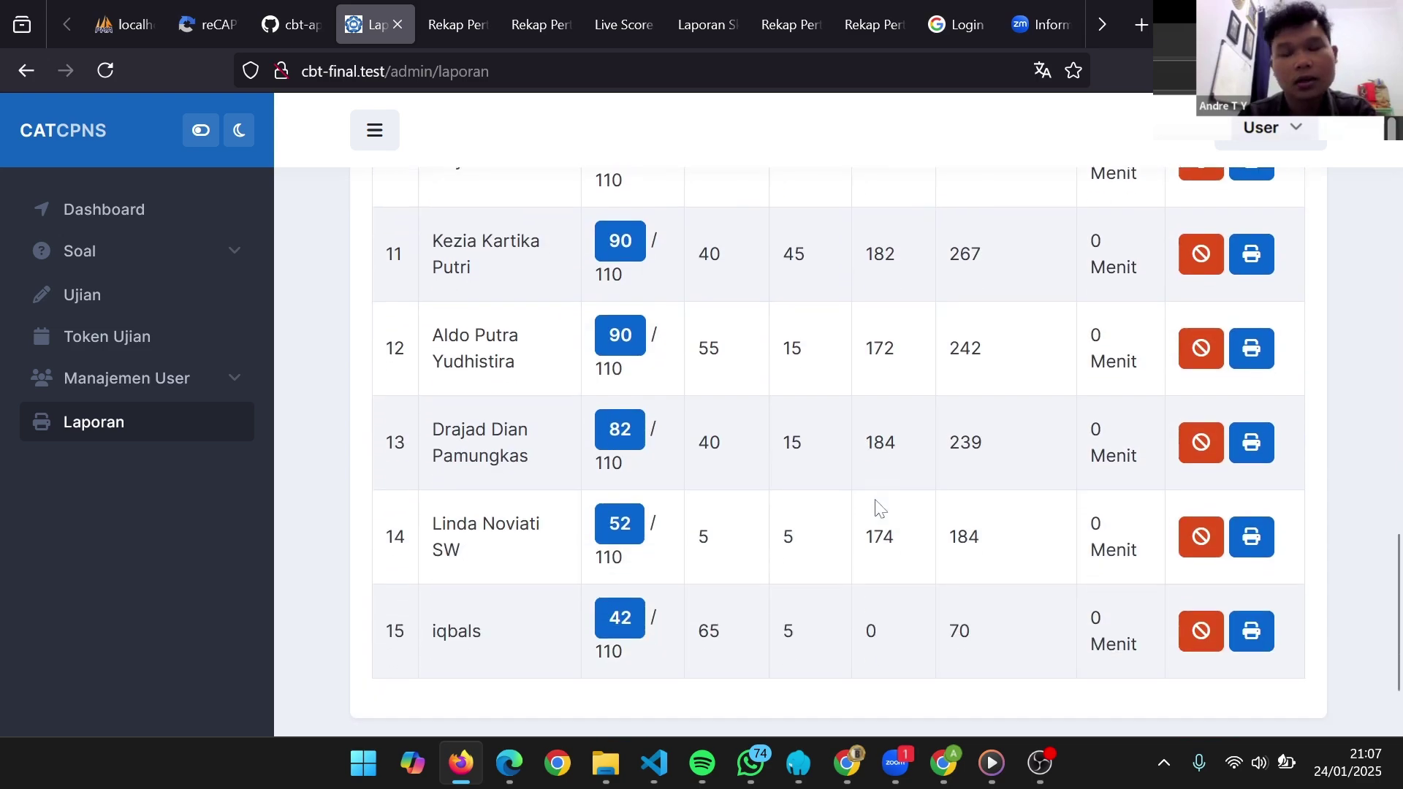
scroll(625, 499, up, 10)
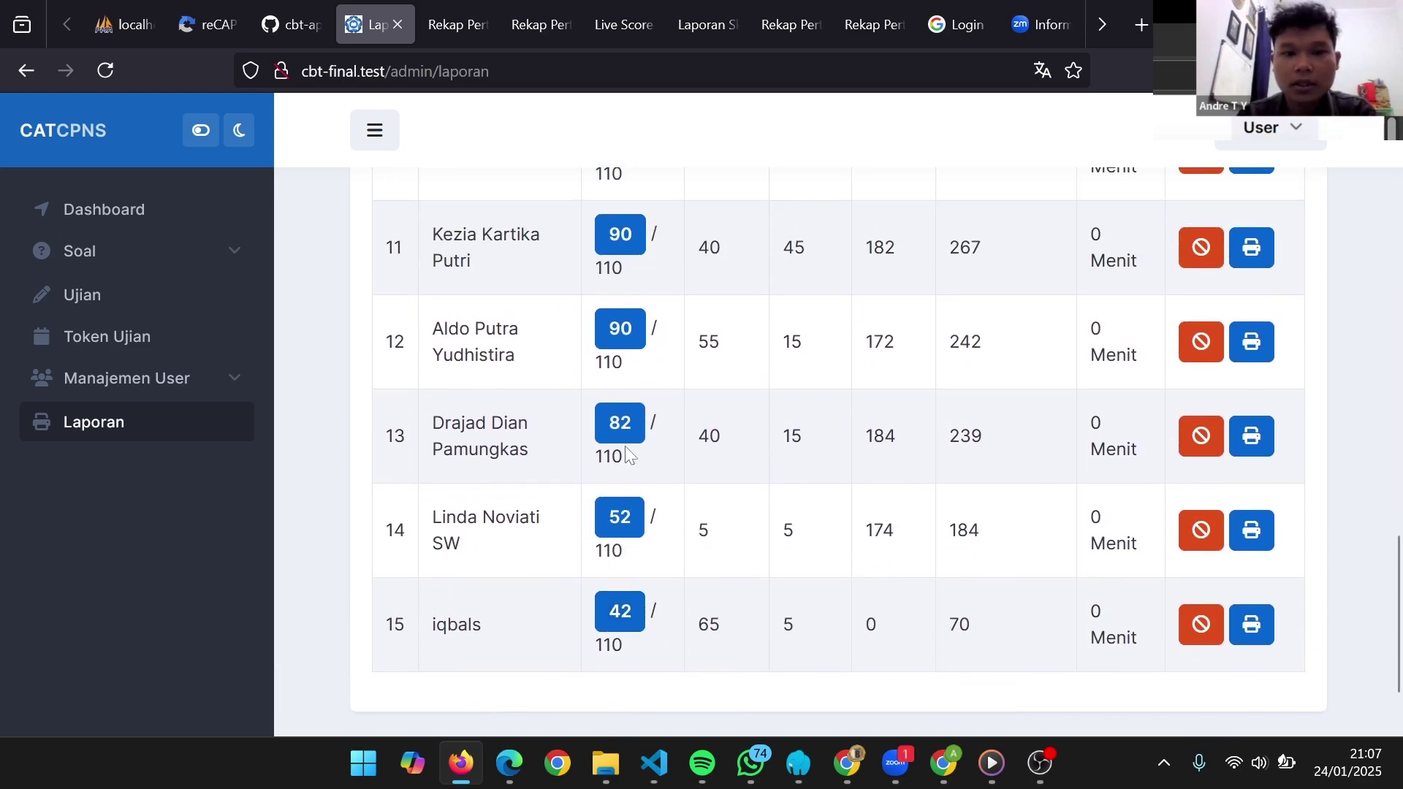
scroll(626, 421, up, 6)
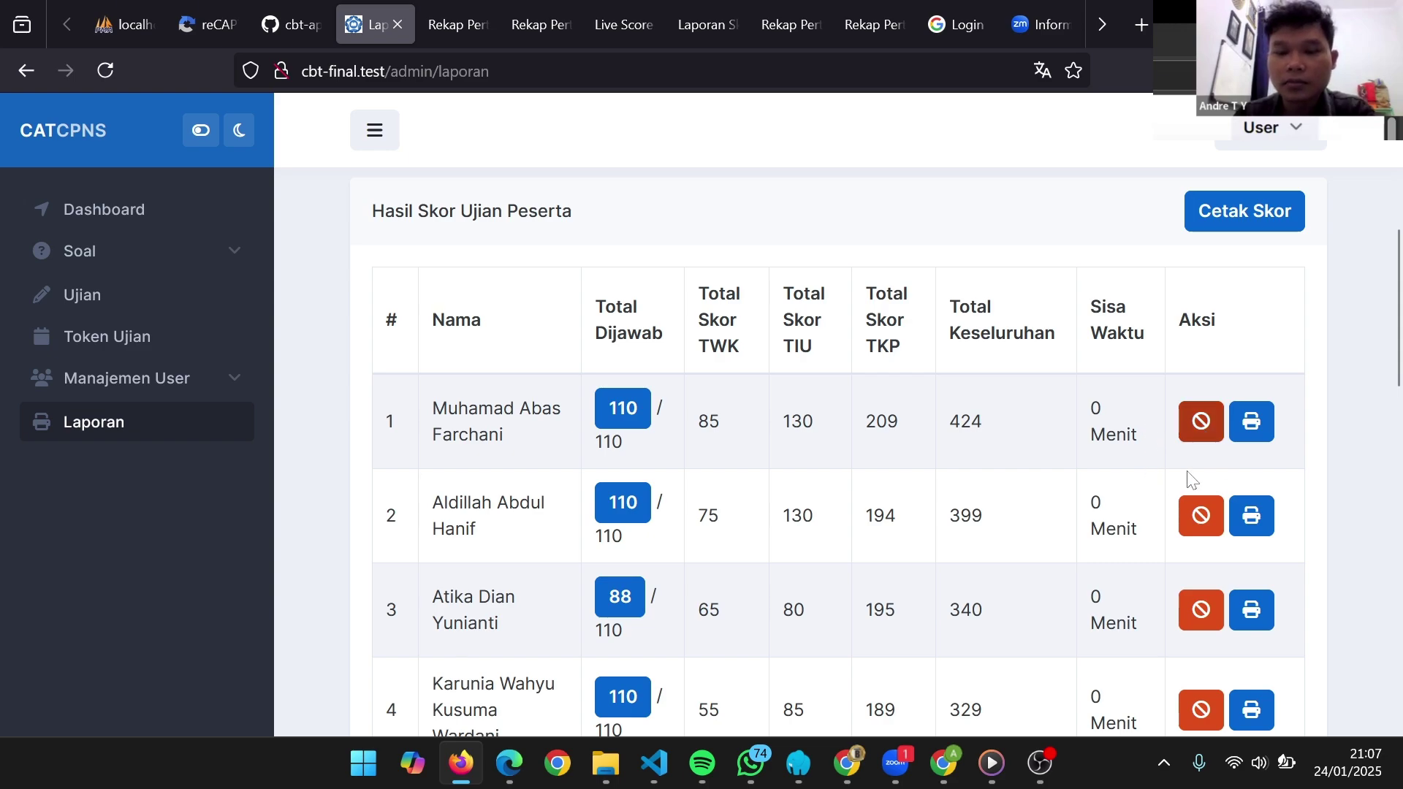
Bring up the confirmation for stopping the exam of the last participant in the score table, then cancel it
scroll(1187, 478, down, 15)
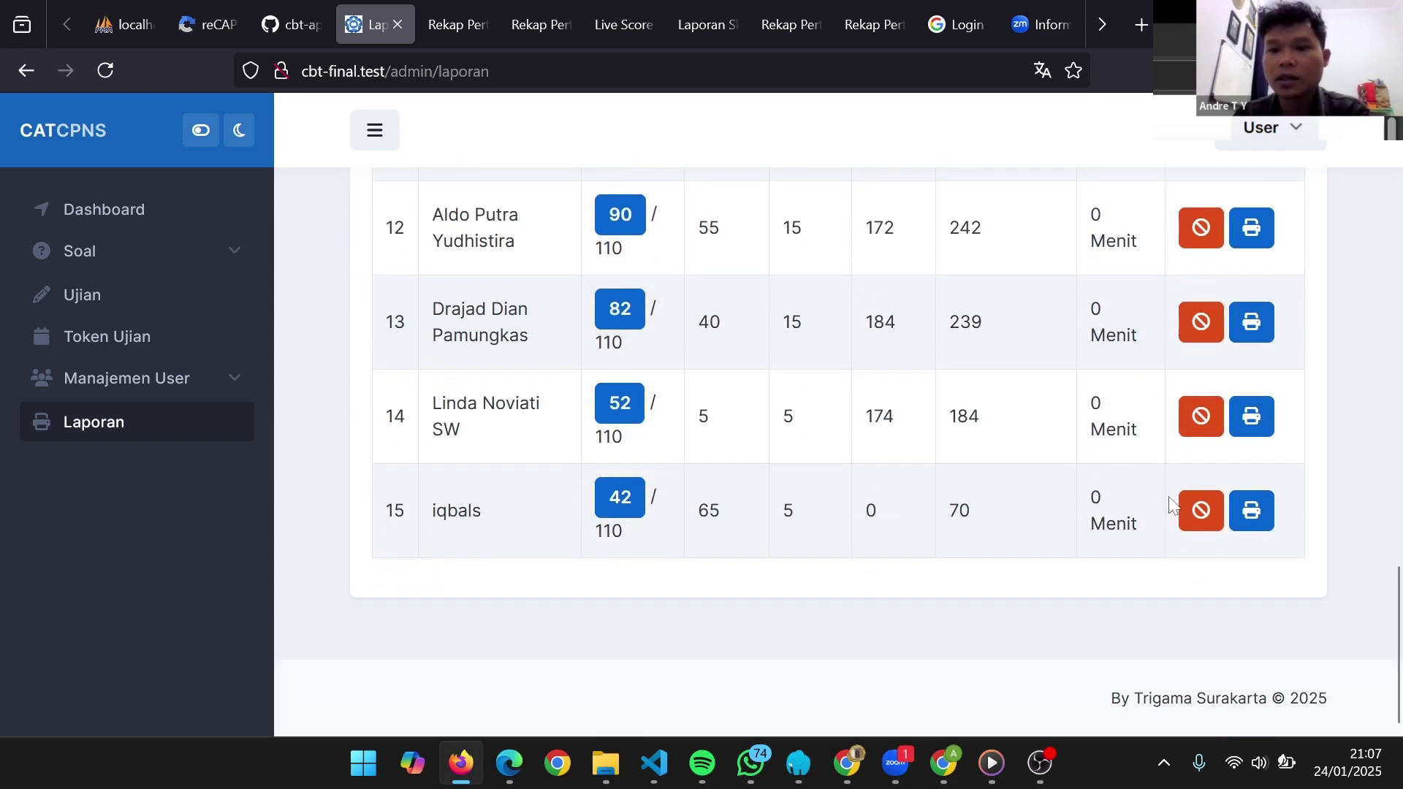
click(1200, 513)
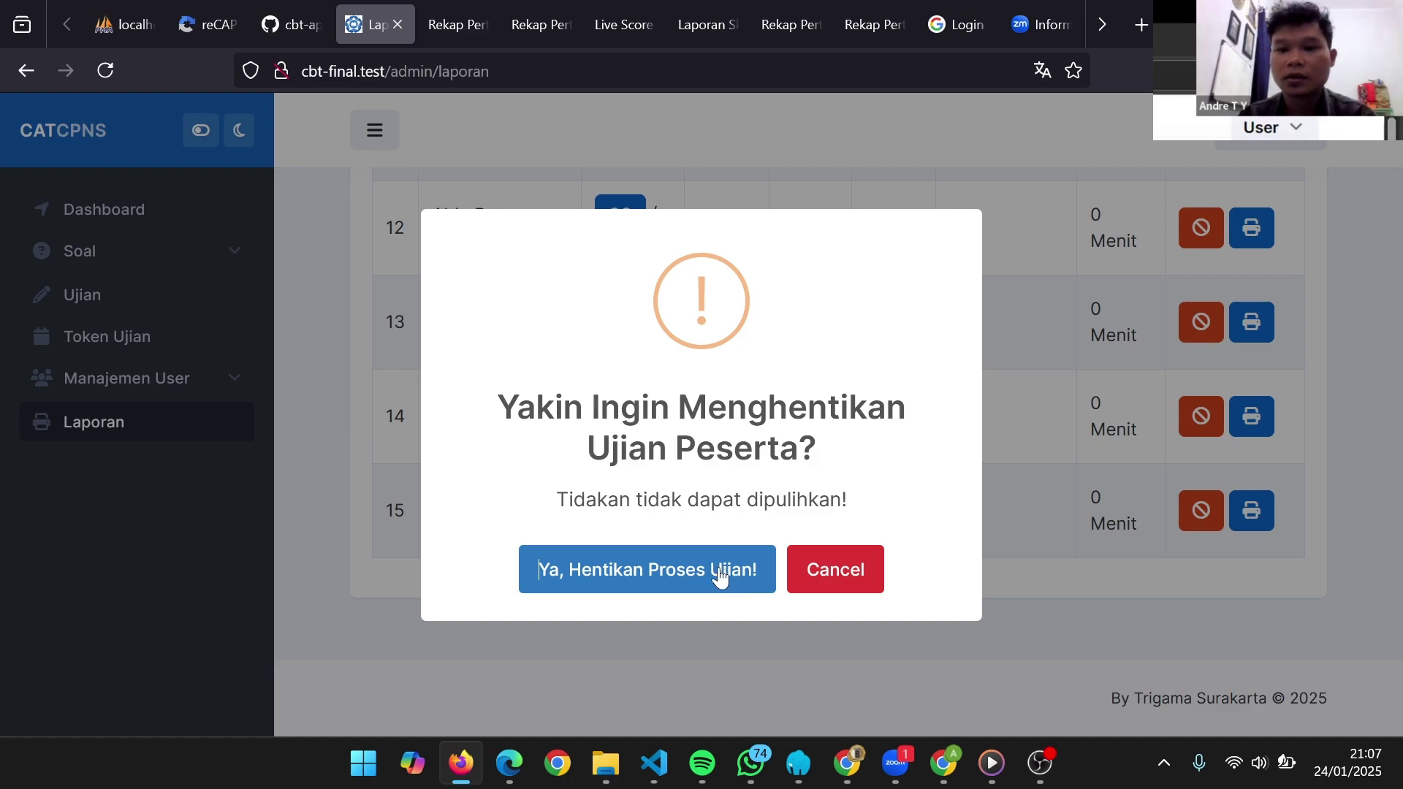
click(832, 582)
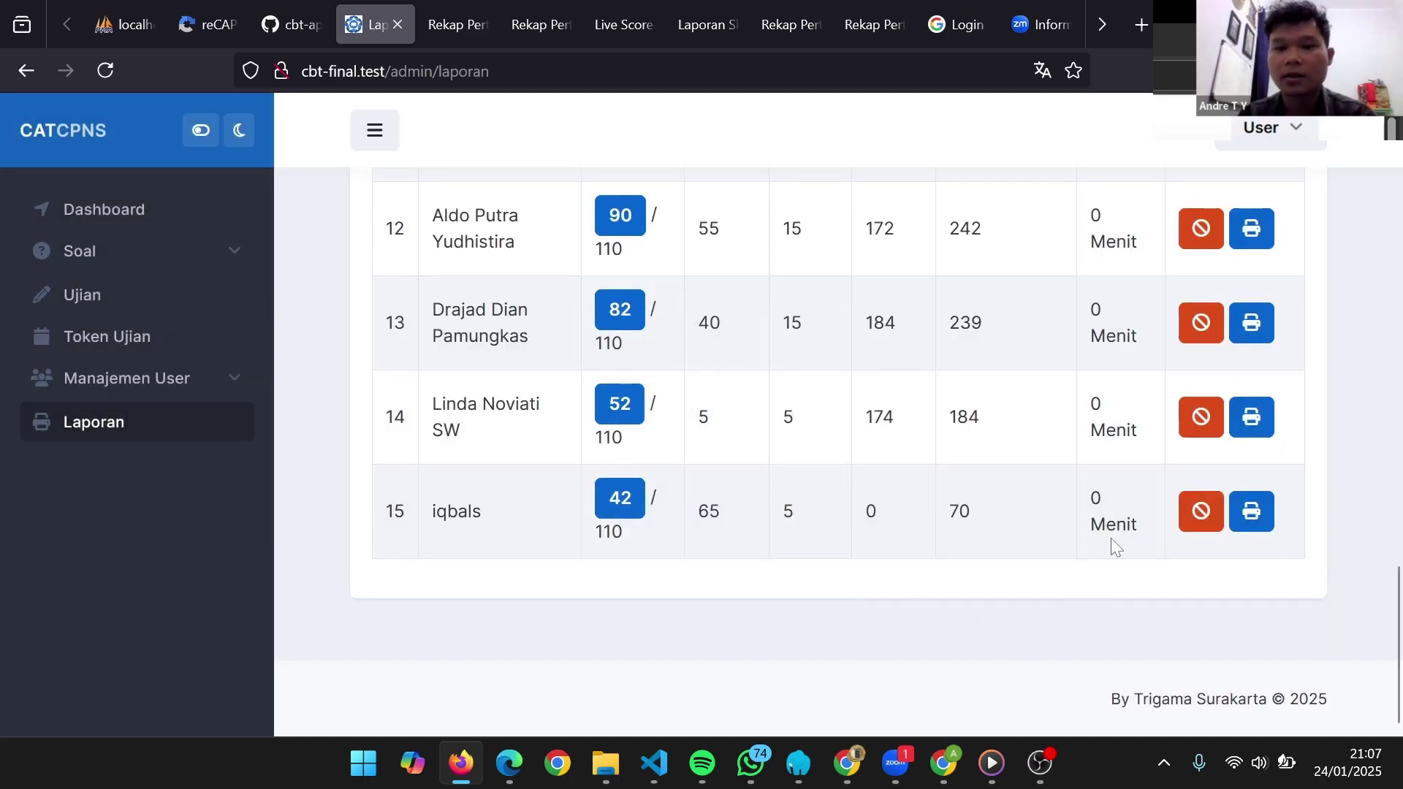
View the printable try out score report of the last participant in the table and return to the exam report page
scroll(1111, 537, up, 10)
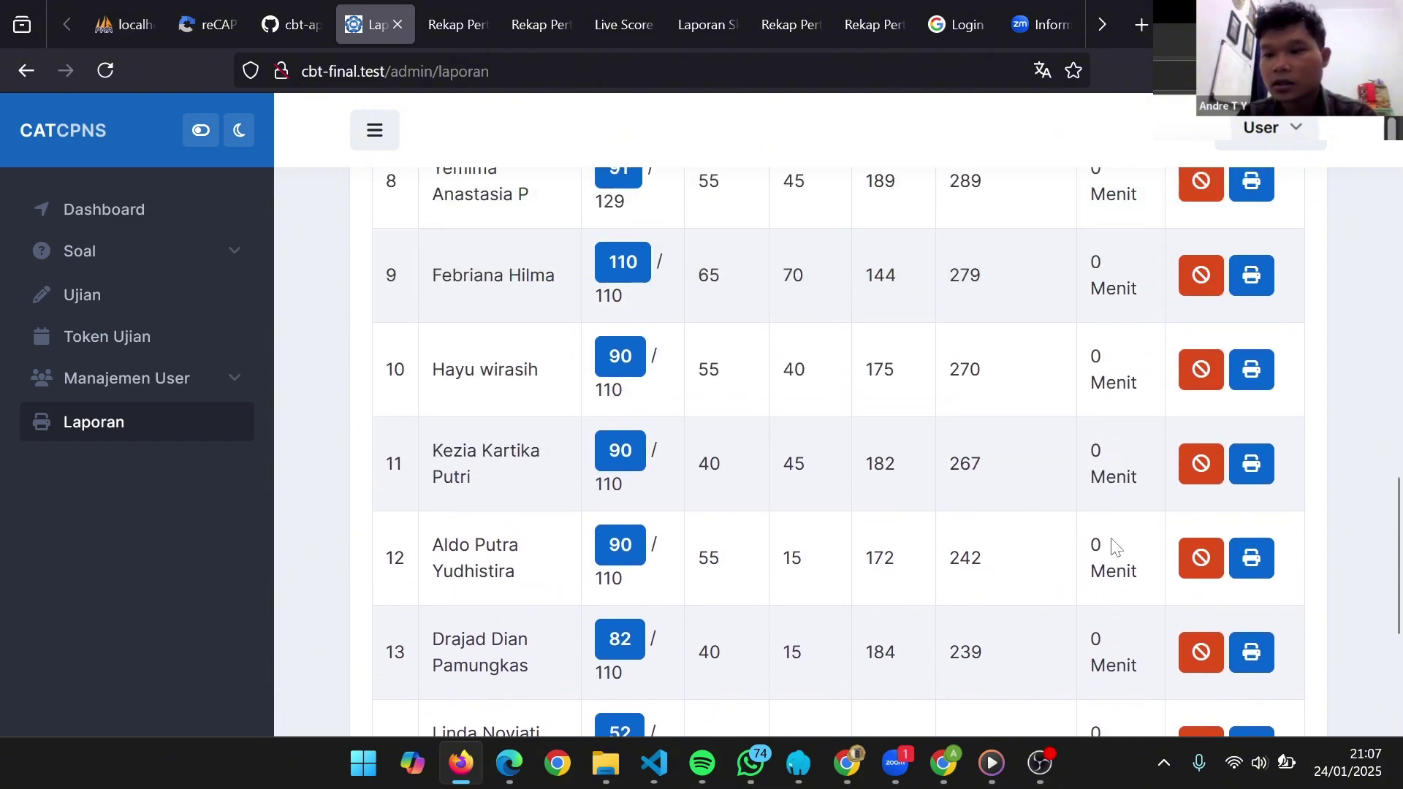
scroll(1114, 537, down, 10)
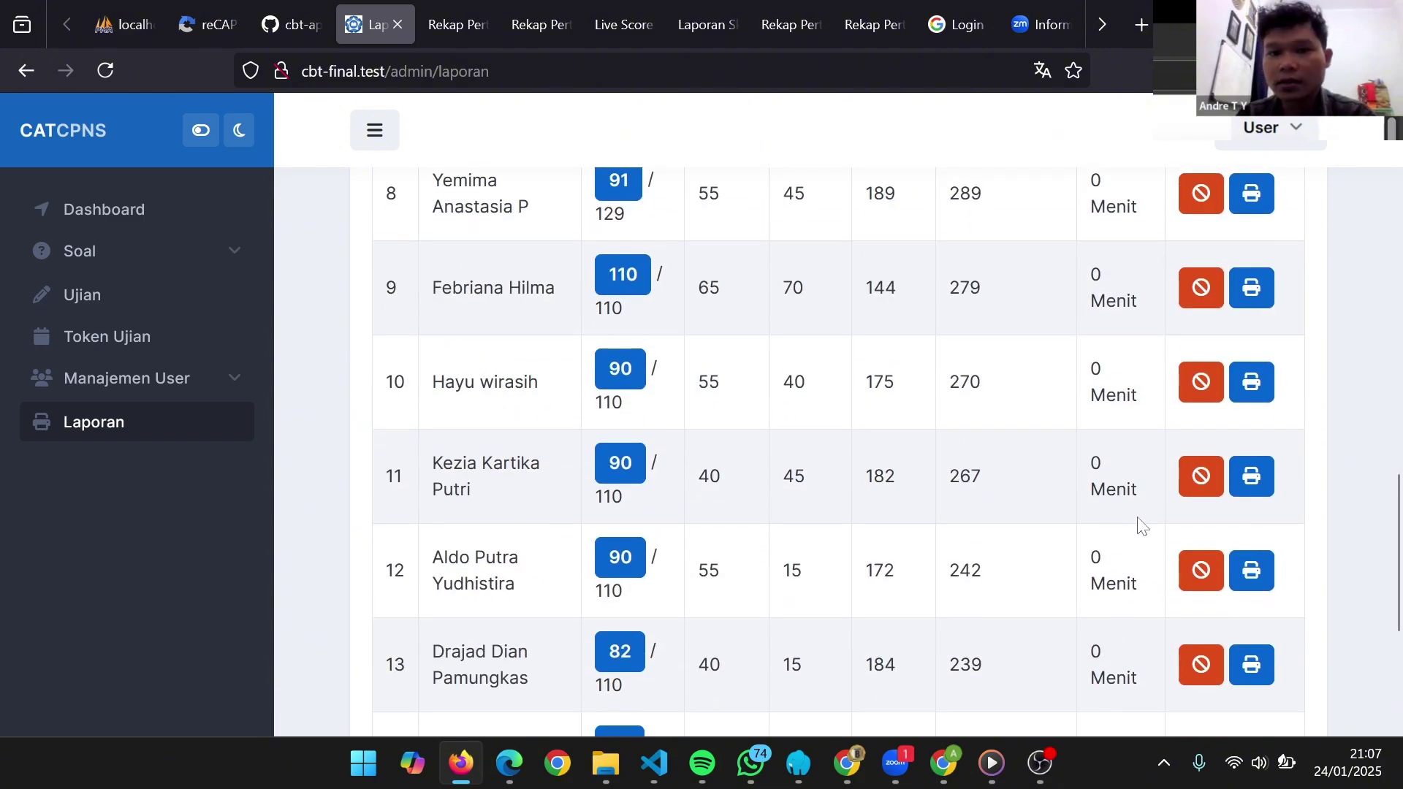
click(1261, 521)
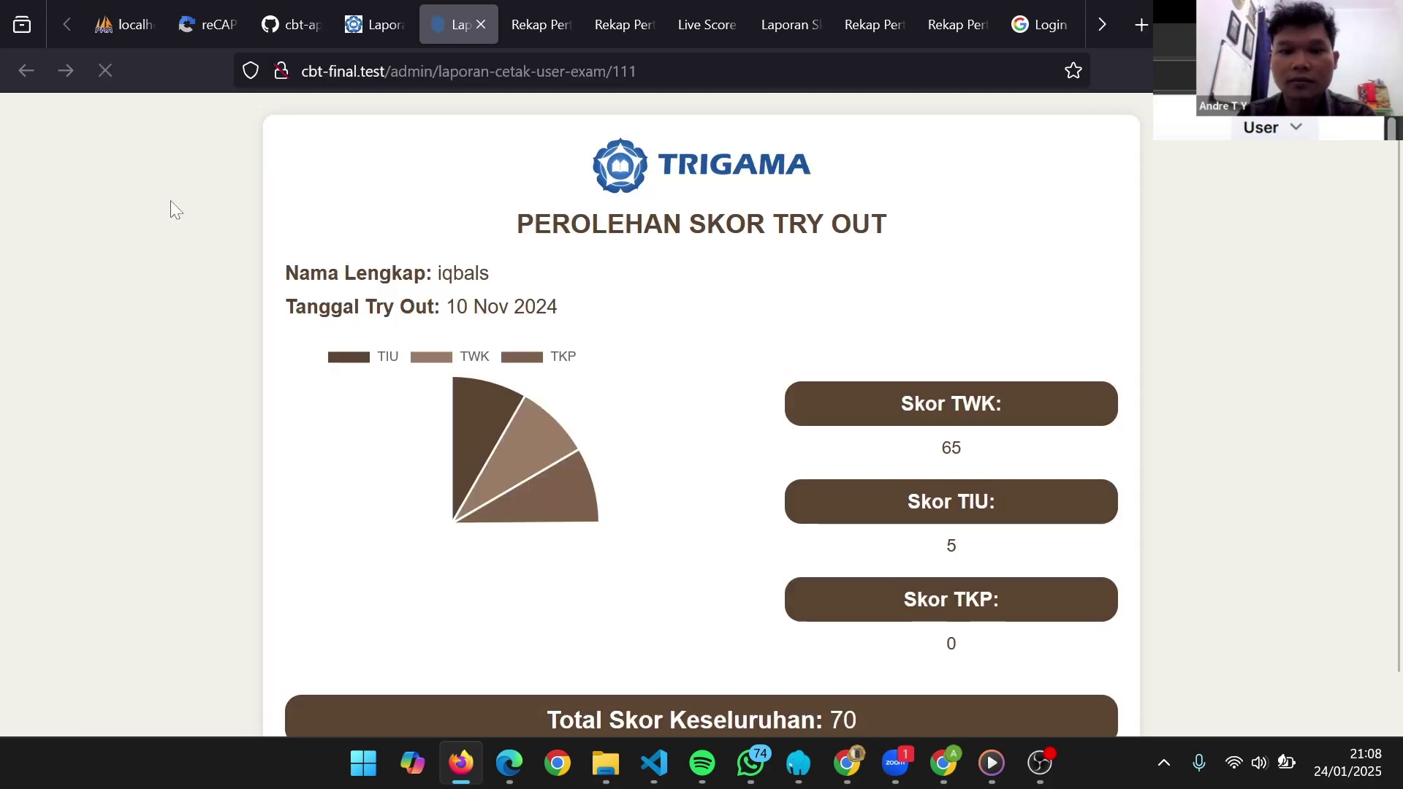
click(370, 29)
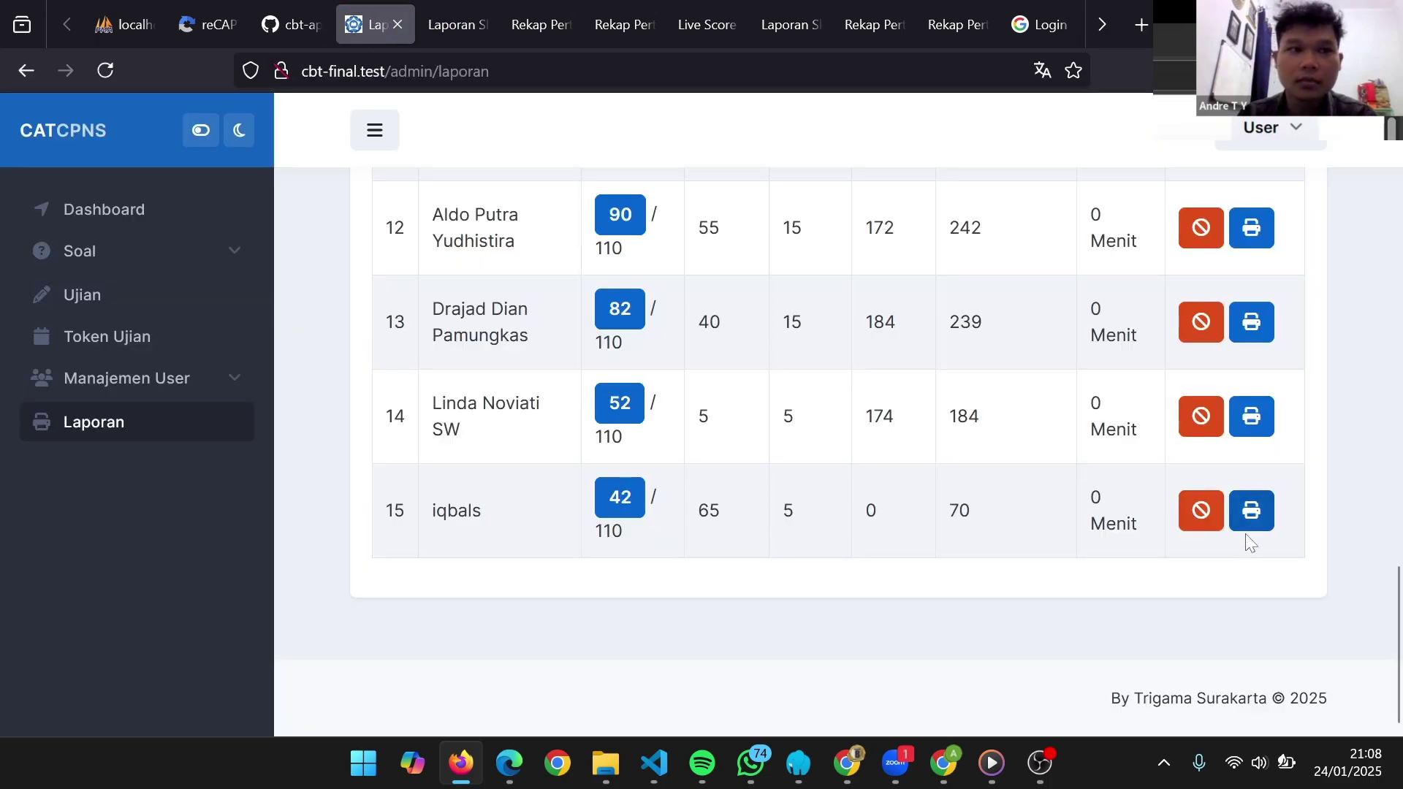
Open the live score view for the CAT Internal exam and look through the ranked participant list
scroll(1246, 537, up, 18)
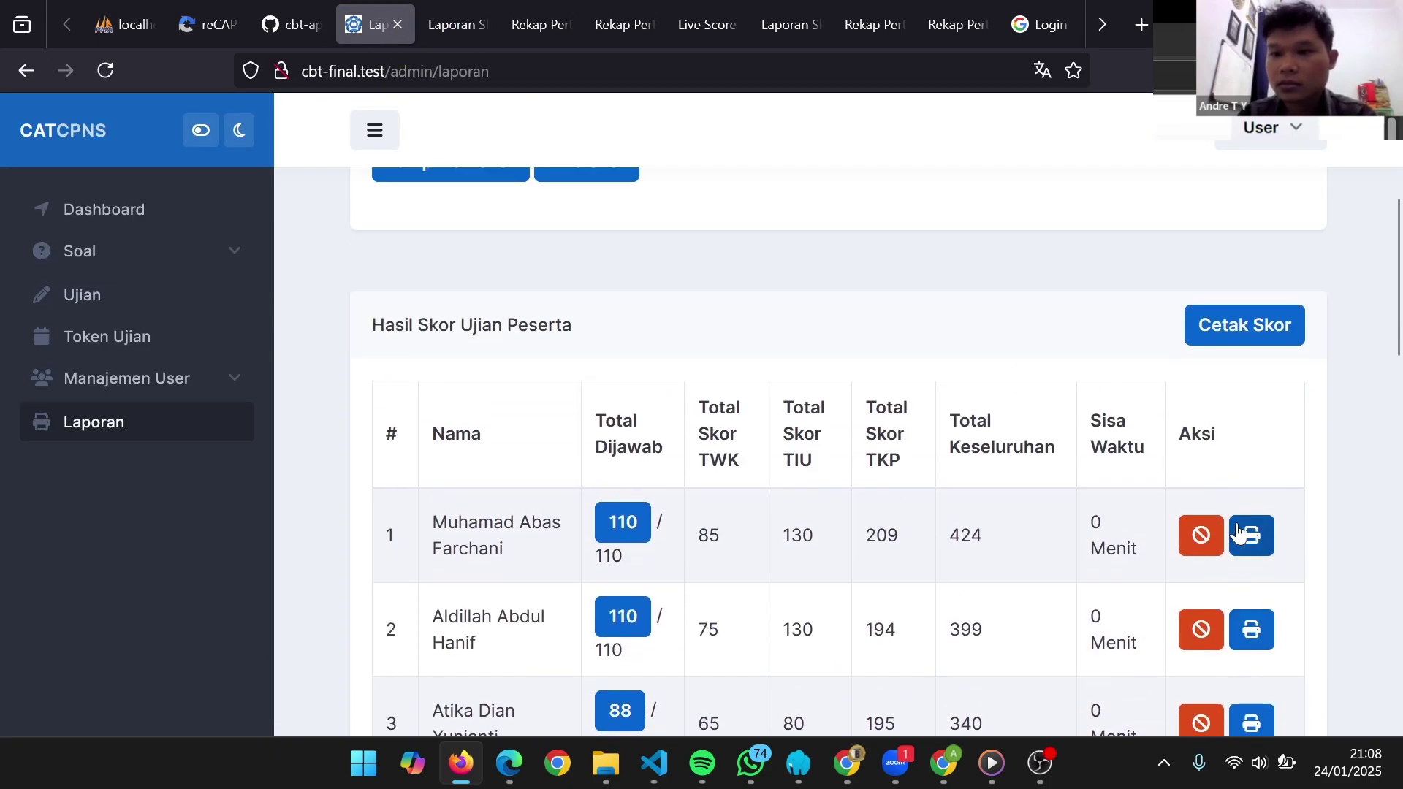
scroll(1236, 531, up, 2)
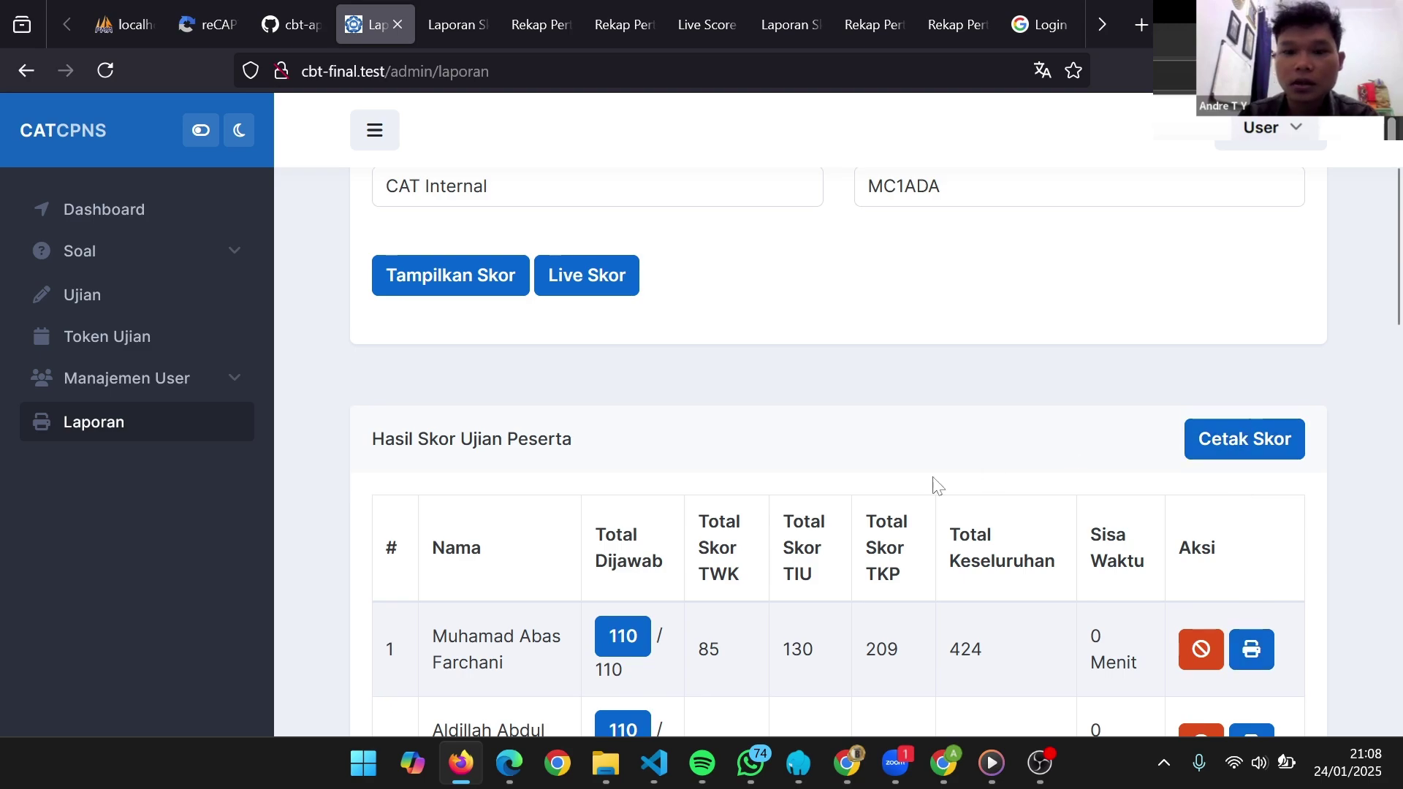
scroll(887, 488, up, 4)
click(577, 502)
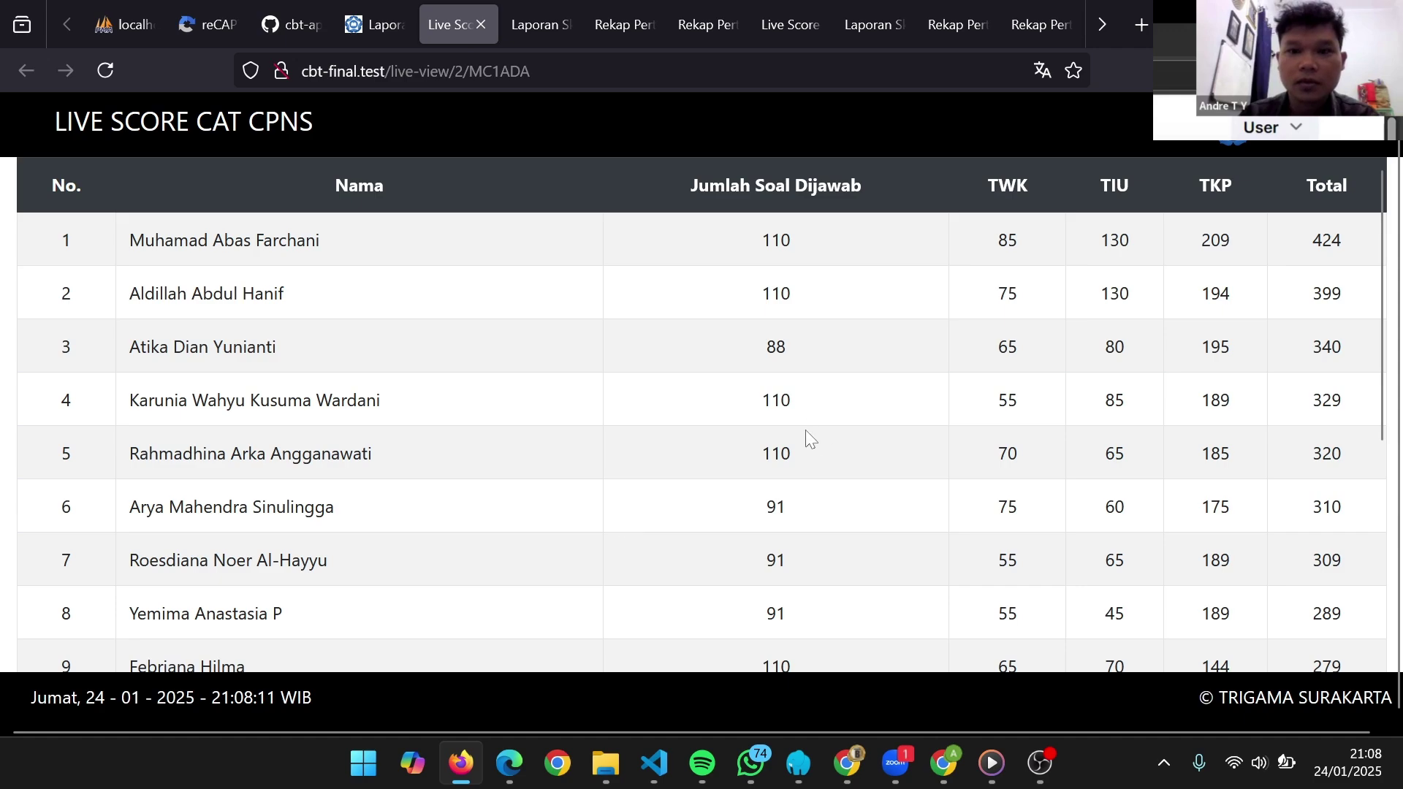
scroll(805, 429, down, 5)
scroll(804, 478, up, 5)
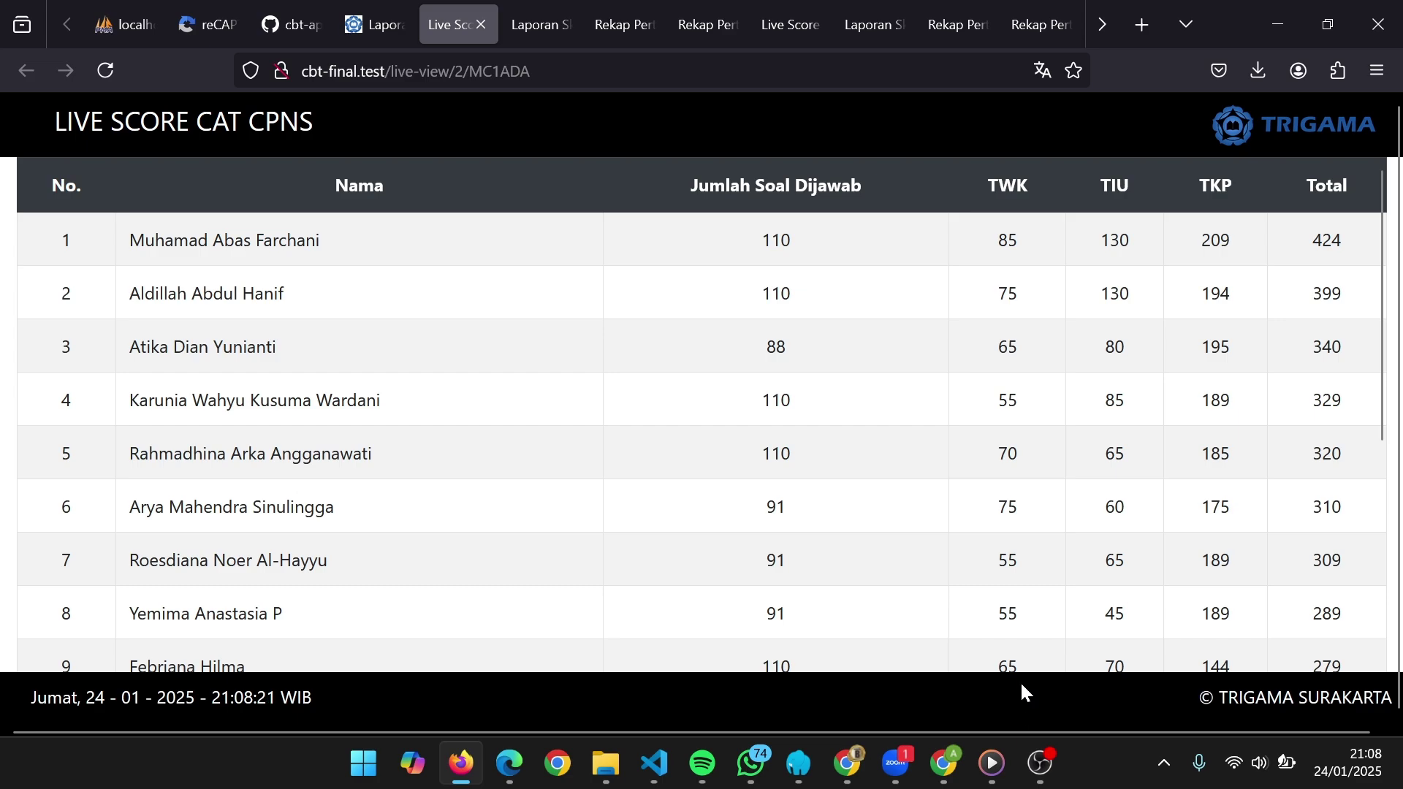
click(1041, 763)
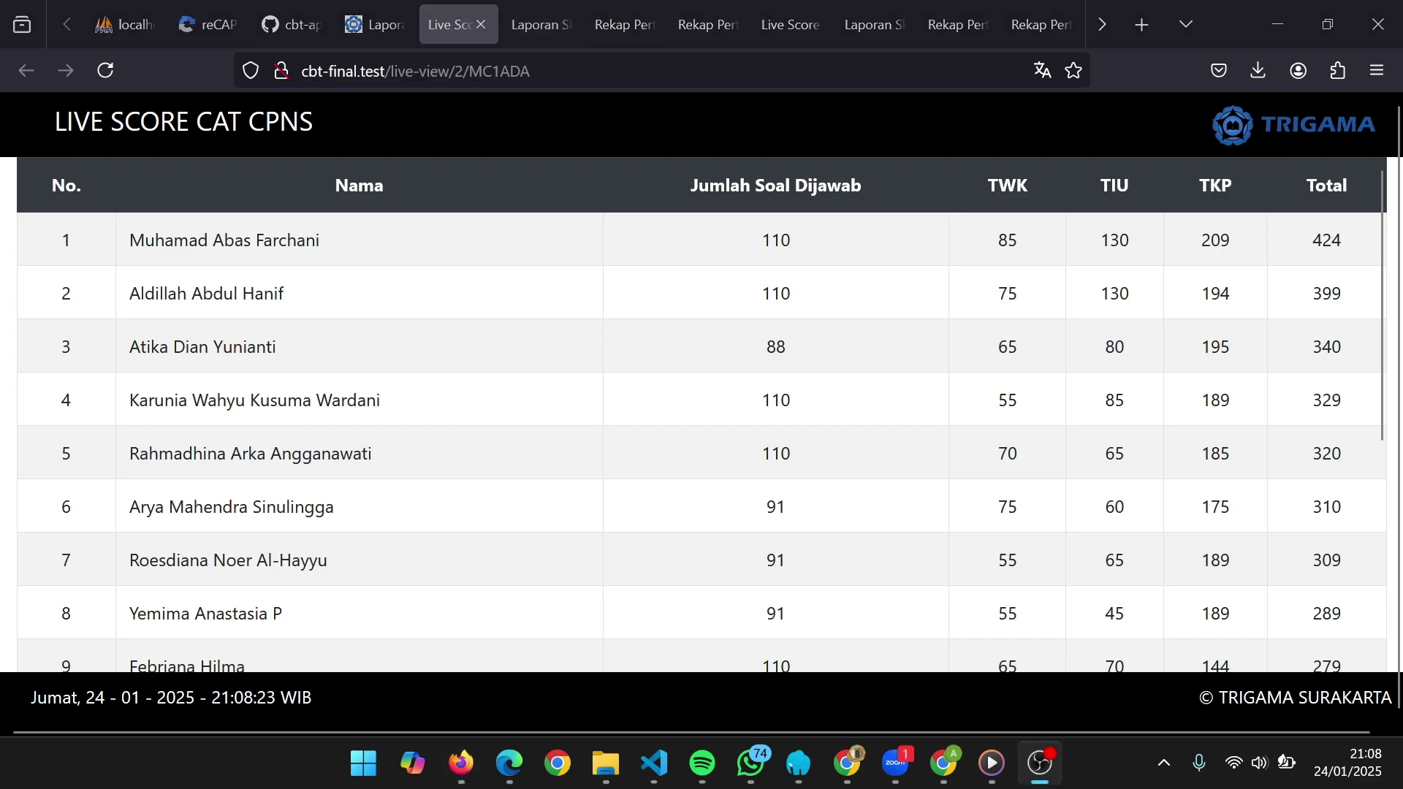